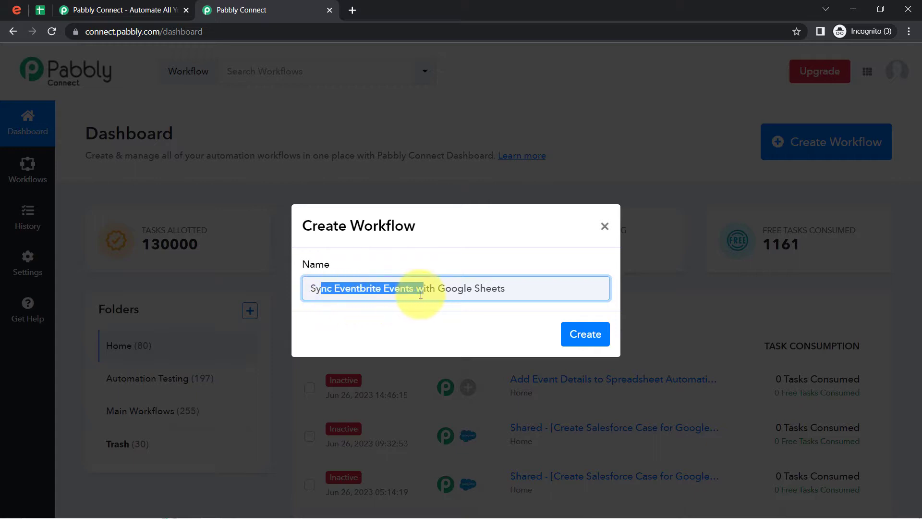
Create the new workflow with the name "Sync Eventbrite Events with Google Sheets".
{"action": "left_click_drag", "start_coordinate": [463, 283], "coordinate": [493, 283]}
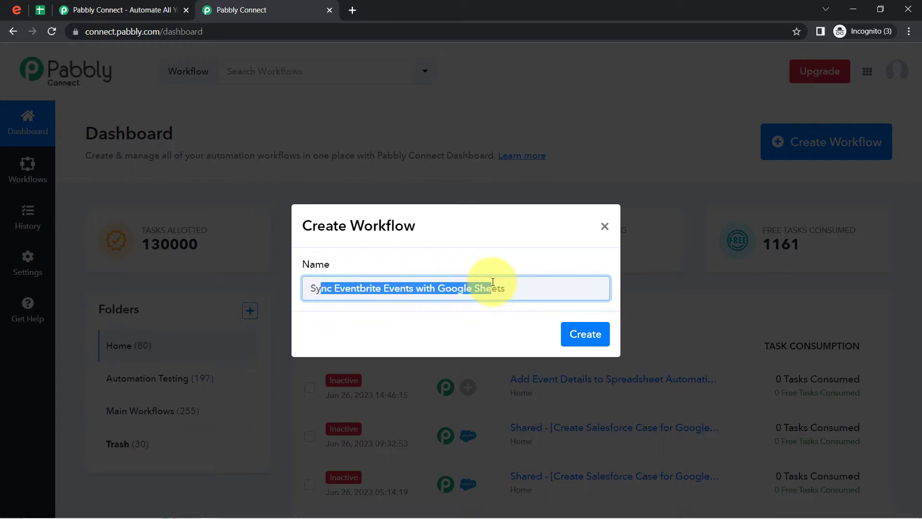
{"action": "left_click", "coordinate": [587, 333]}
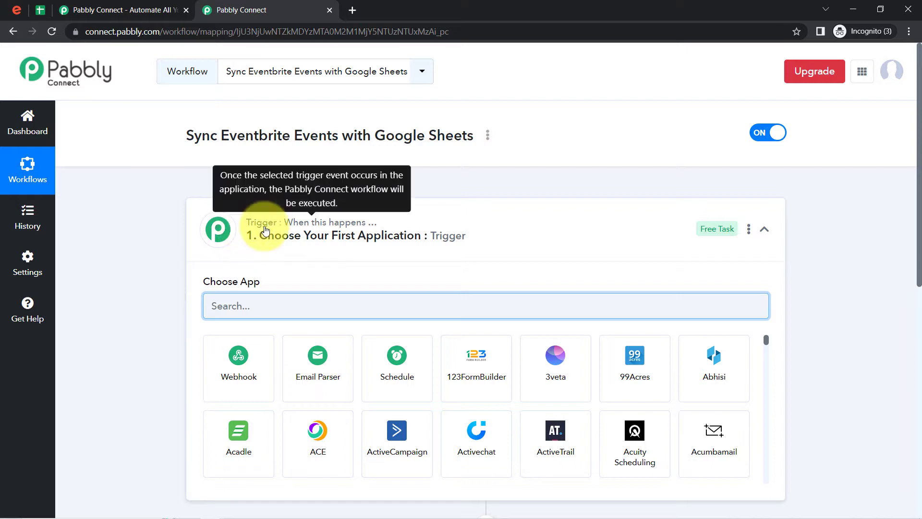
{"action": "left_click", "coordinate": [248, 223]}
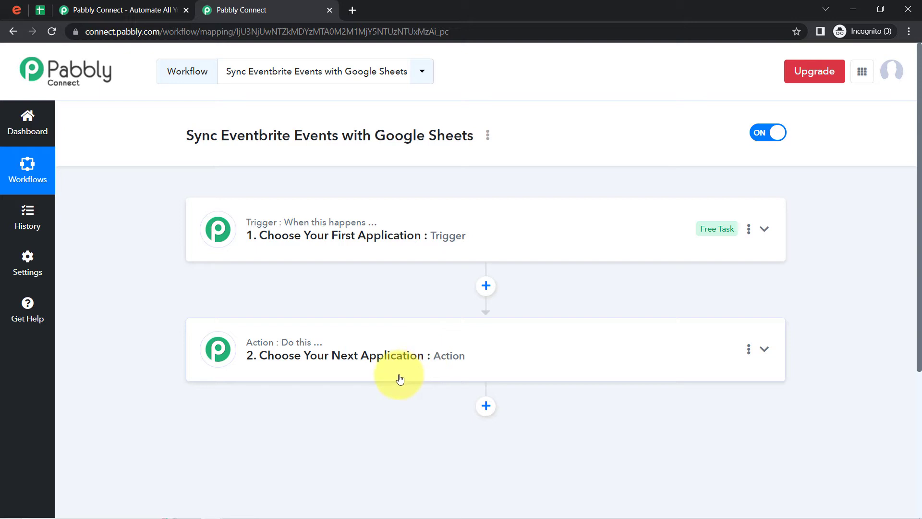
{"action": "left_click_drag", "start_coordinate": [201, 139], "coordinate": [433, 138]}
Search for "event" and choose Eventbrite as the workflow's trigger application.
{"action": "left_click", "coordinate": [395, 230]}
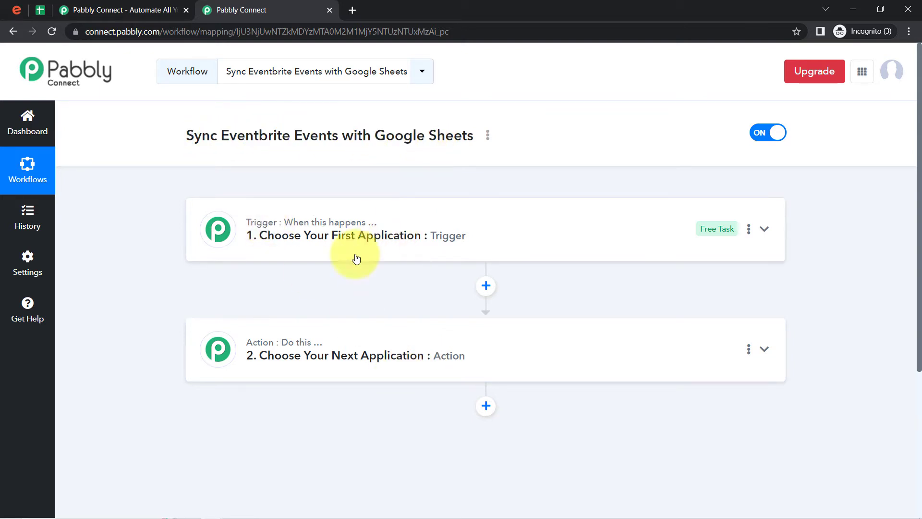
{"action": "left_click", "coordinate": [307, 304]}
{"action": "type", "text": "event"}
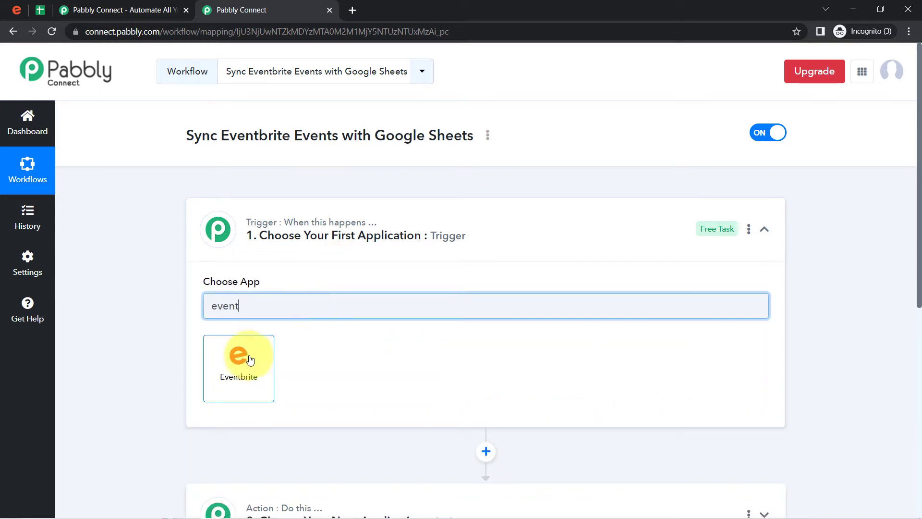
{"action": "left_click", "coordinate": [242, 364]}
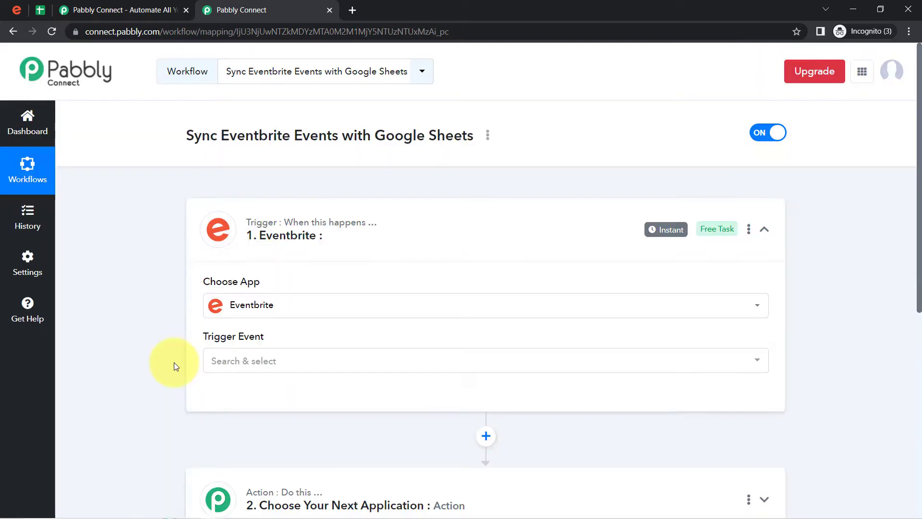
Search for "google she", choose Google Sheets as the action application, and collapse the action step.
{"action": "scroll", "coordinate": [255, 269], "scroll_direction": "down", "scroll_amount": 5}
{"action": "left_click", "coordinate": [278, 207]}
{"action": "left_click", "coordinate": [260, 268]}
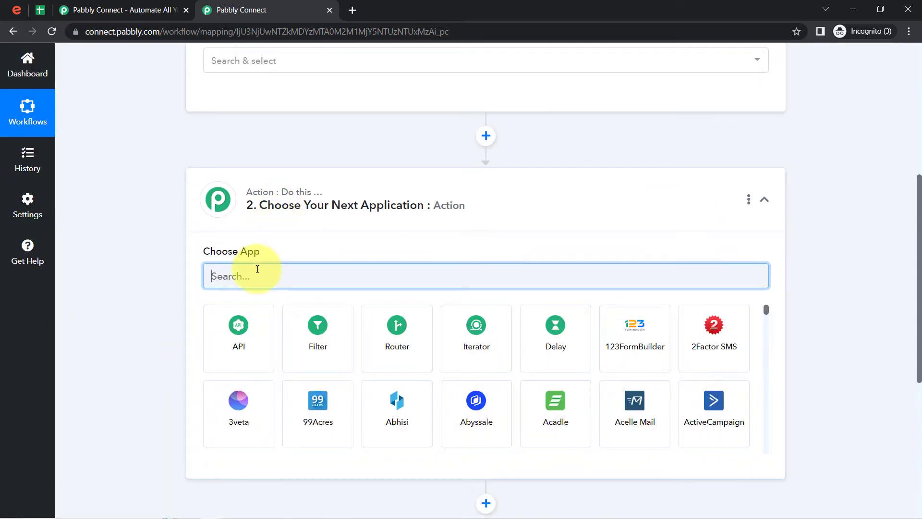
{"action": "type", "text": "google she"}
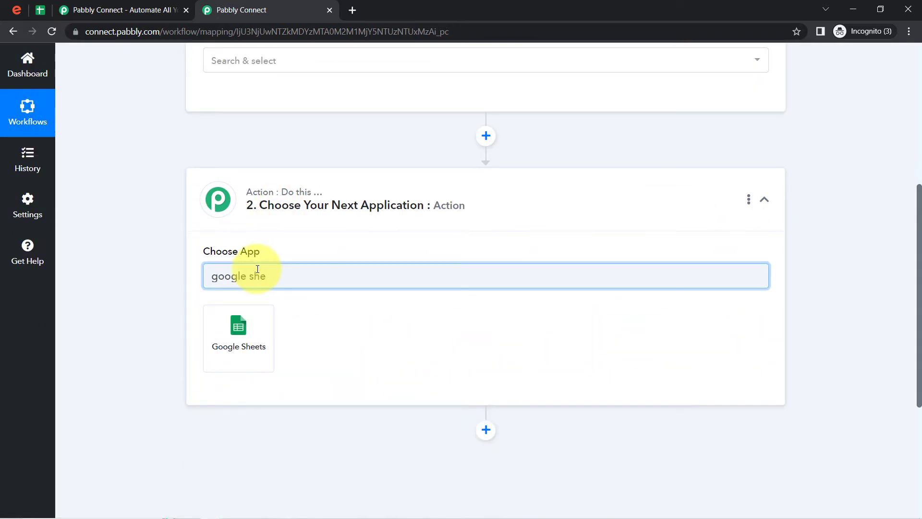
{"action": "left_click", "coordinate": [241, 343]}
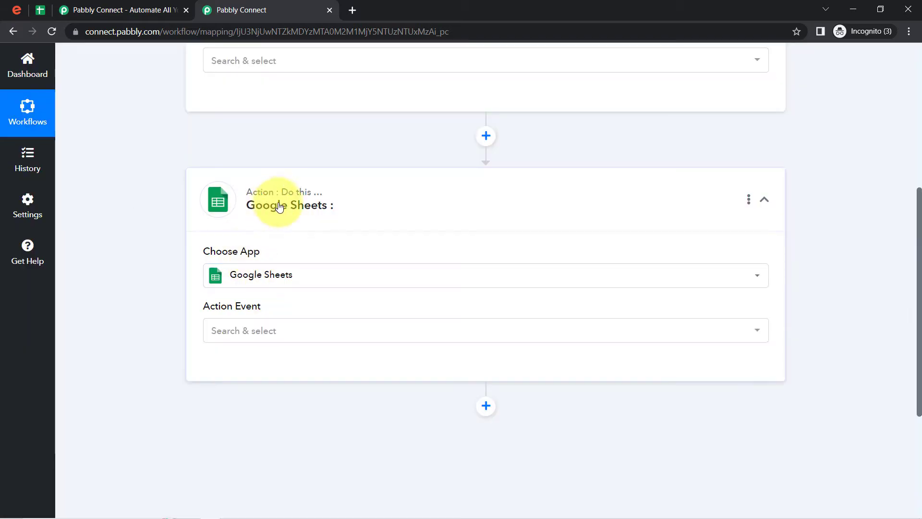
{"action": "left_click", "coordinate": [283, 212]}
Set the Eventbrite trigger event to New Event Created.
{"action": "scroll", "coordinate": [292, 238], "scroll_direction": "up", "scroll_amount": 4}
{"action": "scroll", "coordinate": [259, 212], "scroll_direction": "up", "scroll_amount": 1}
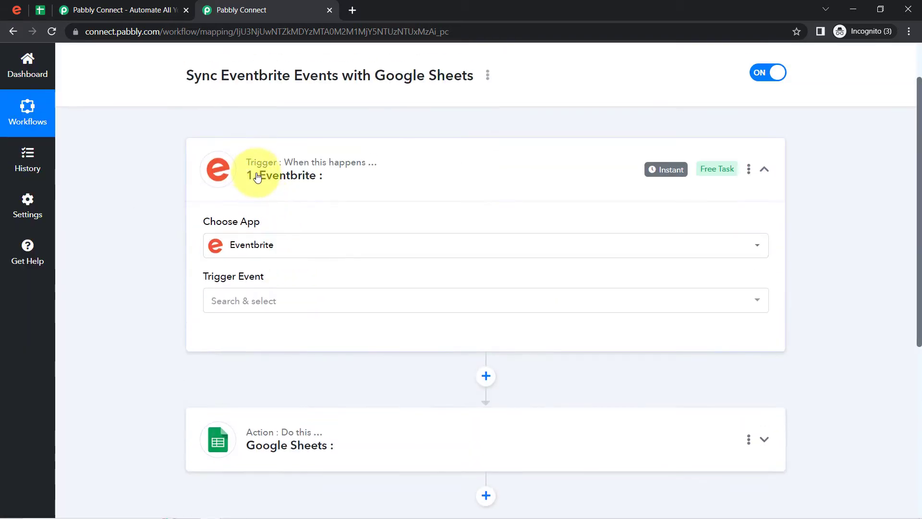
{"action": "left_click", "coordinate": [225, 183]}
{"action": "scroll", "coordinate": [226, 185], "scroll_direction": "up", "scroll_amount": 2}
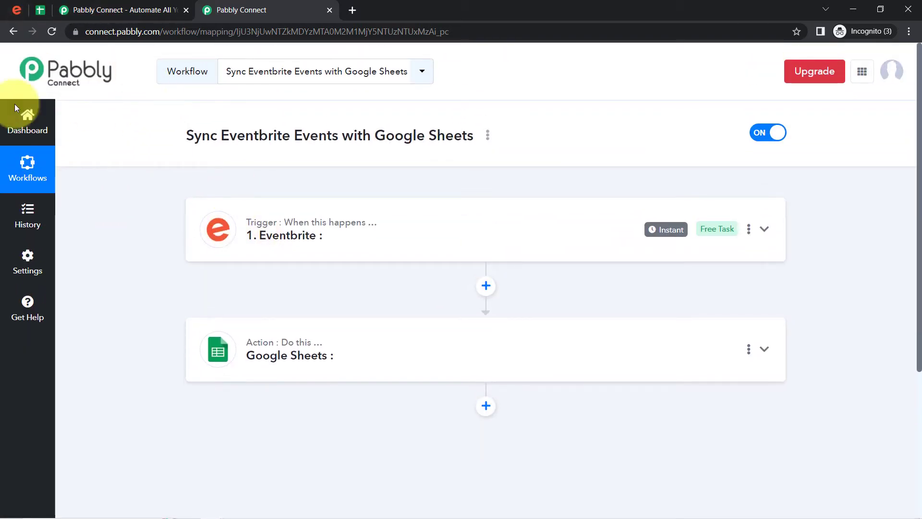
{"action": "left_click", "coordinate": [286, 246]}
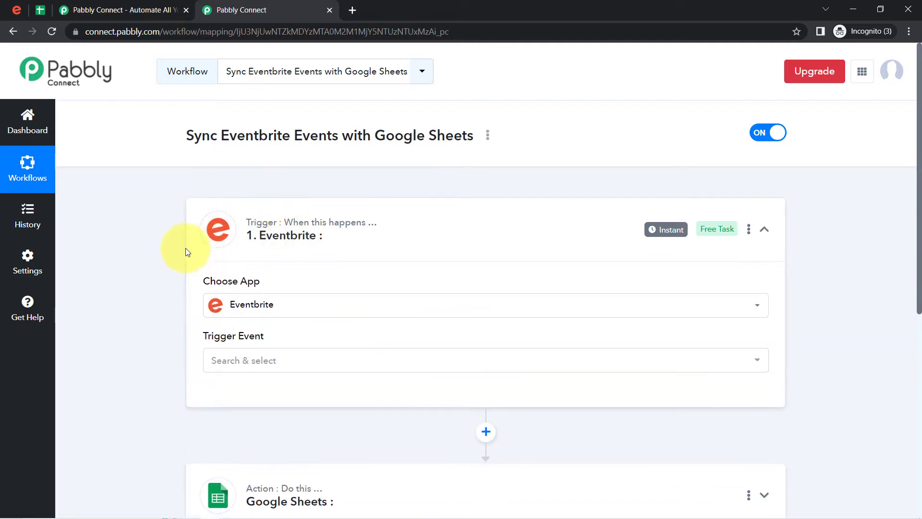
{"action": "scroll", "coordinate": [164, 282], "scroll_direction": "down", "scroll_amount": 1}
{"action": "left_click", "coordinate": [211, 306]}
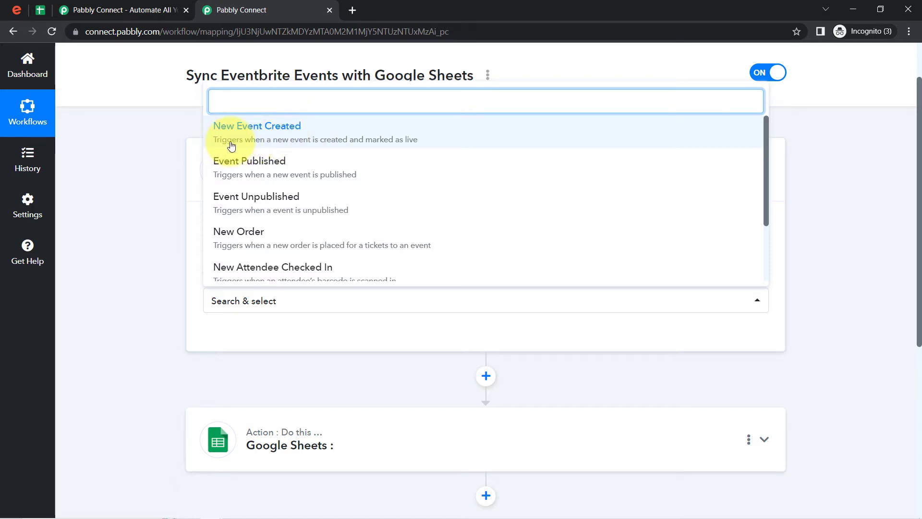
{"action": "left_click", "coordinate": [357, 141]}
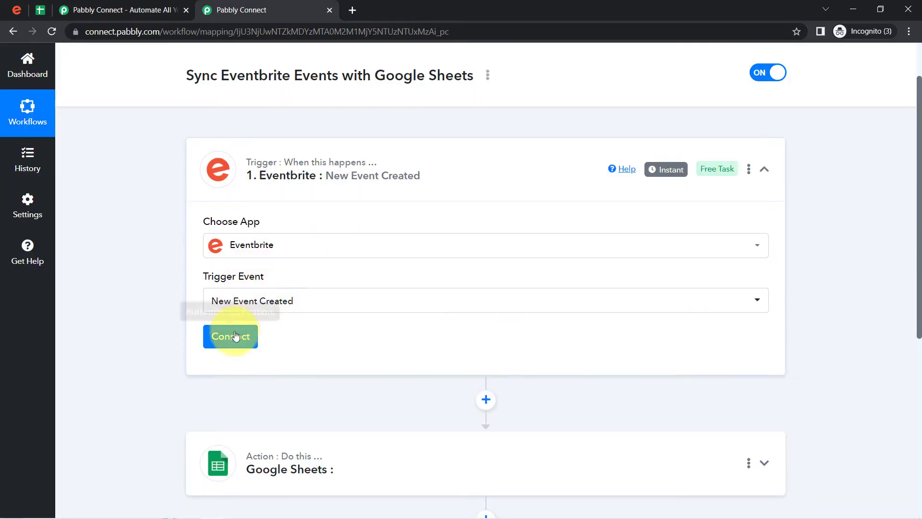
Connect the trigger to Eventbrite through a new connection and allow Pabbly Connect to access the account.
{"action": "left_click", "coordinate": [234, 336]}
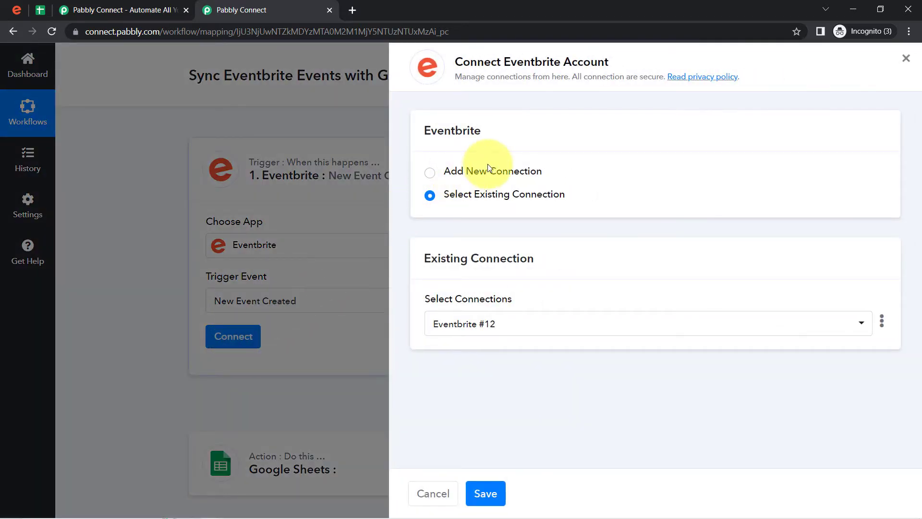
{"action": "left_click", "coordinate": [491, 168]}
{"action": "left_click", "coordinate": [497, 311]}
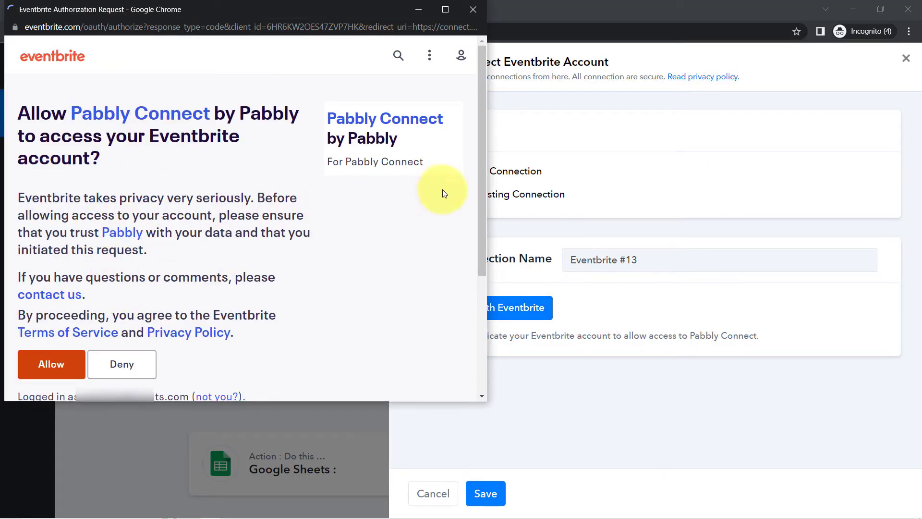
{"action": "left_click_drag", "start_coordinate": [482, 131], "coordinate": [480, 245]}
{"action": "left_click", "coordinate": [44, 181]}
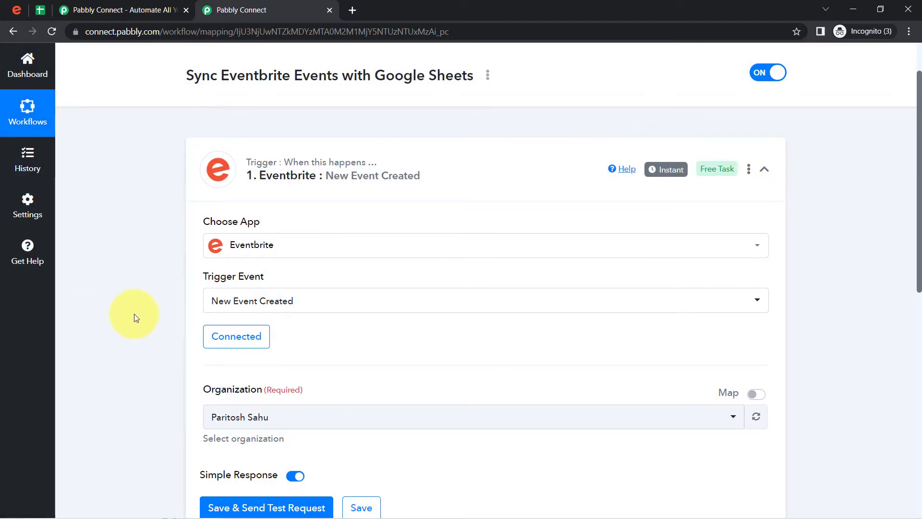
Check the selected organization against the Eventbrite account, then save the trigger and send a test request.
{"action": "scroll", "coordinate": [919, 206], "scroll_direction": "down", "scroll_amount": 1}
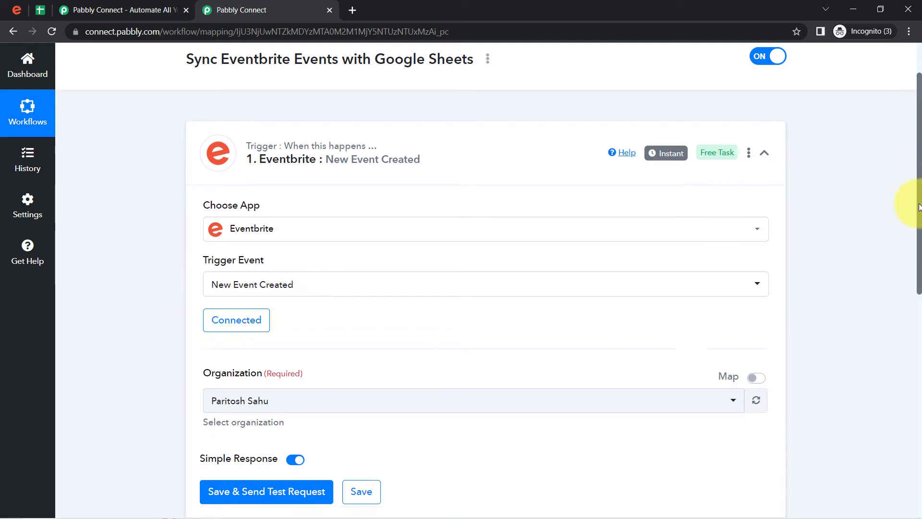
{"action": "left_click_drag", "start_coordinate": [918, 206], "coordinate": [835, 292]}
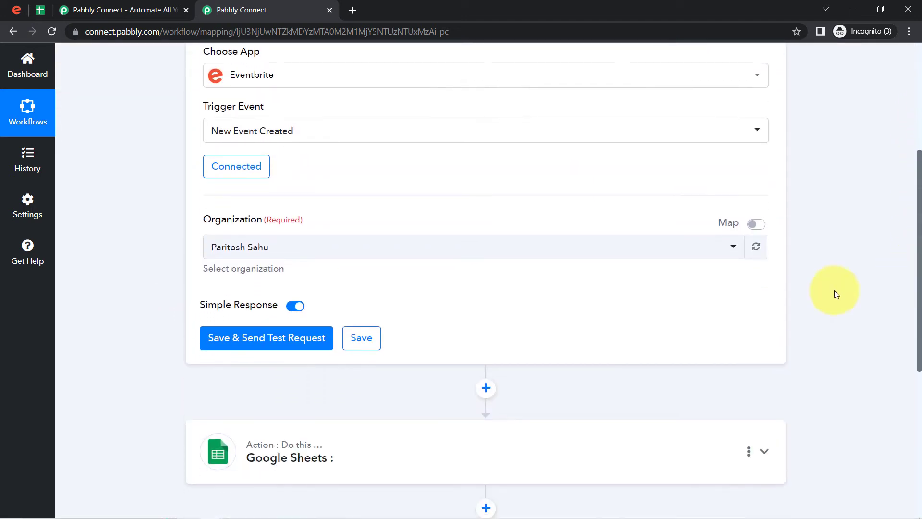
{"action": "left_click", "coordinate": [241, 249]}
{"action": "left_click", "coordinate": [241, 248]}
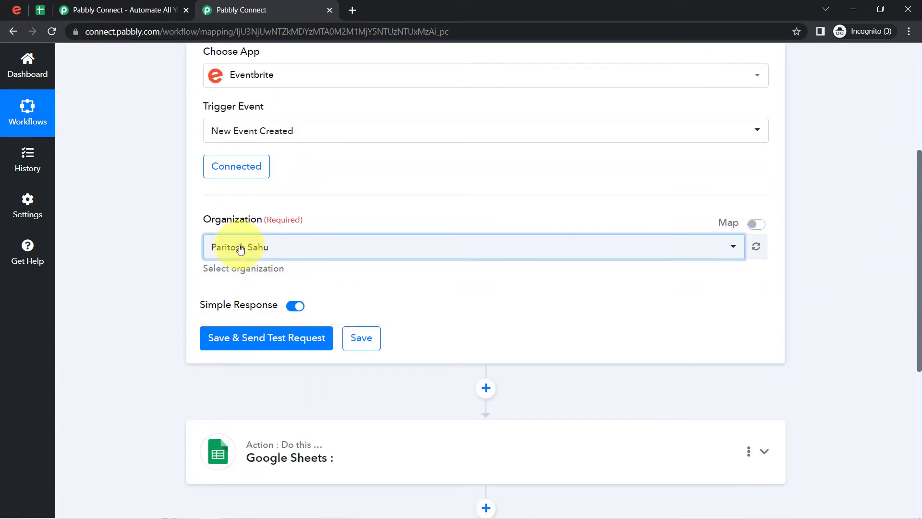
{"action": "left_click", "coordinate": [16, 10]}
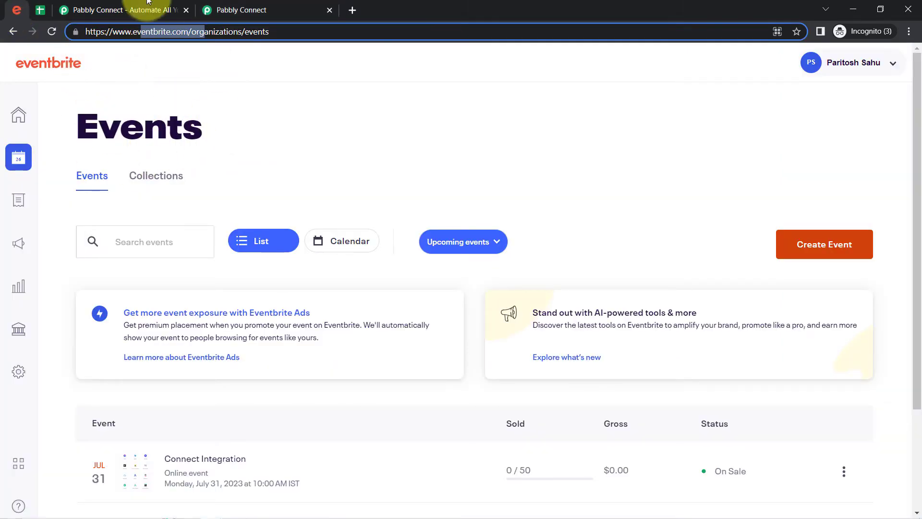
{"action": "left_click", "coordinate": [233, 6]}
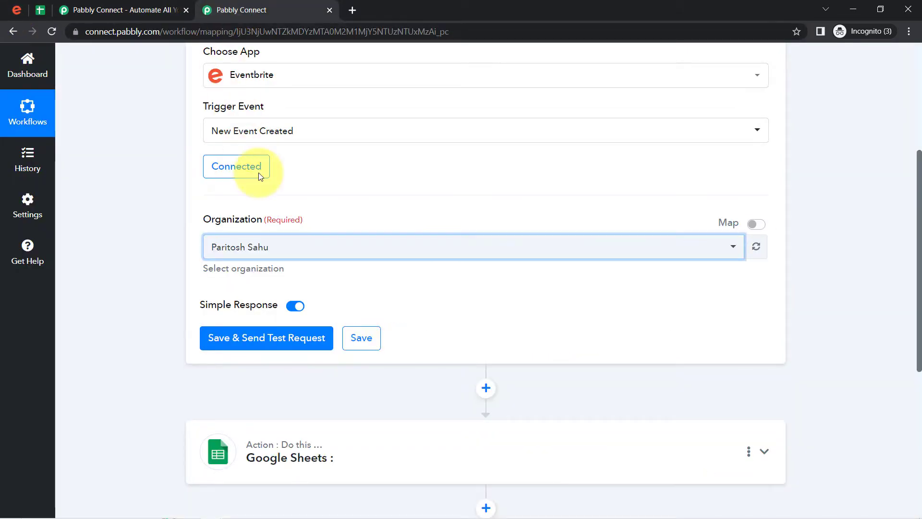
{"action": "left_click", "coordinate": [258, 346]}
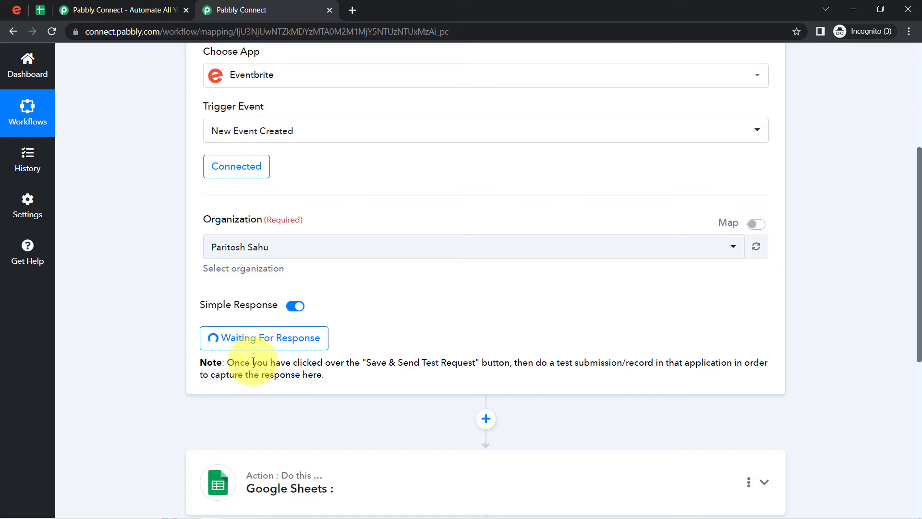
{"action": "left_click_drag", "start_coordinate": [253, 362], "coordinate": [308, 378]}
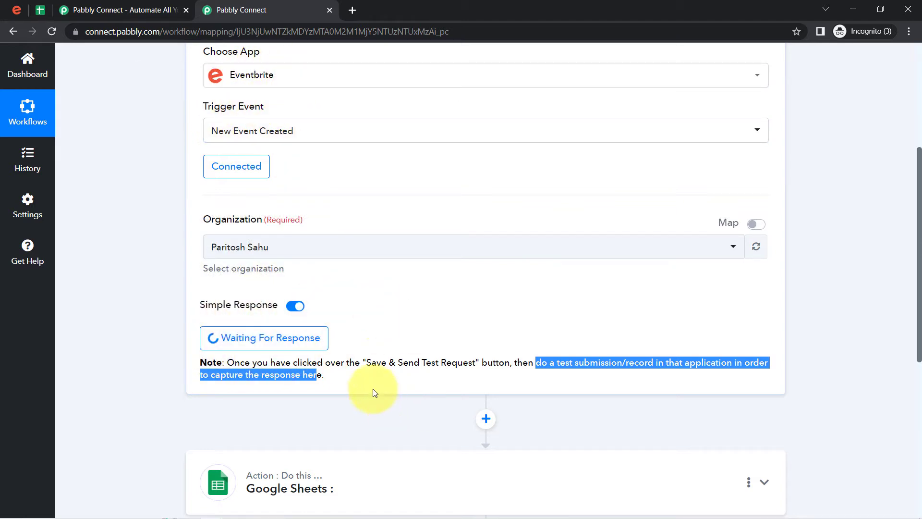
{"action": "left_click", "coordinate": [533, 359]}
{"action": "left_click_drag", "start_coordinate": [555, 364], "coordinate": [647, 362]}
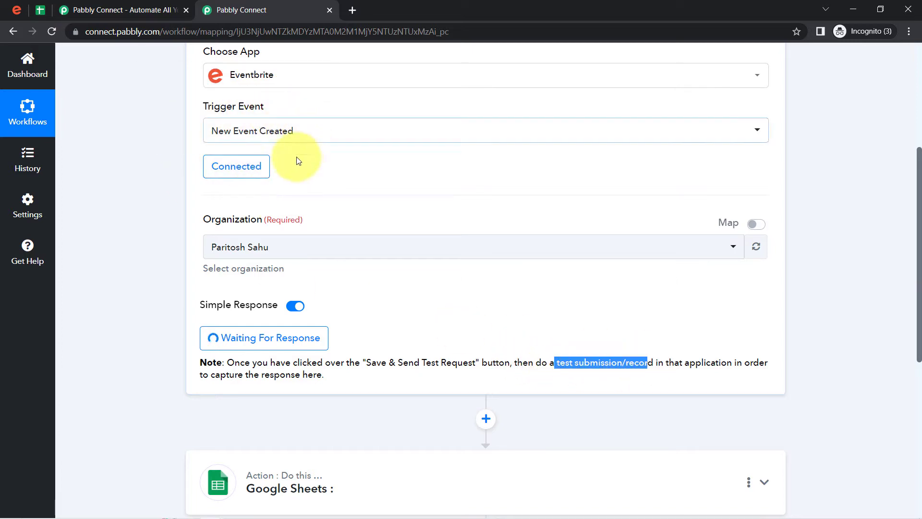
{"action": "mouse_move", "coordinate": [240, 110]}
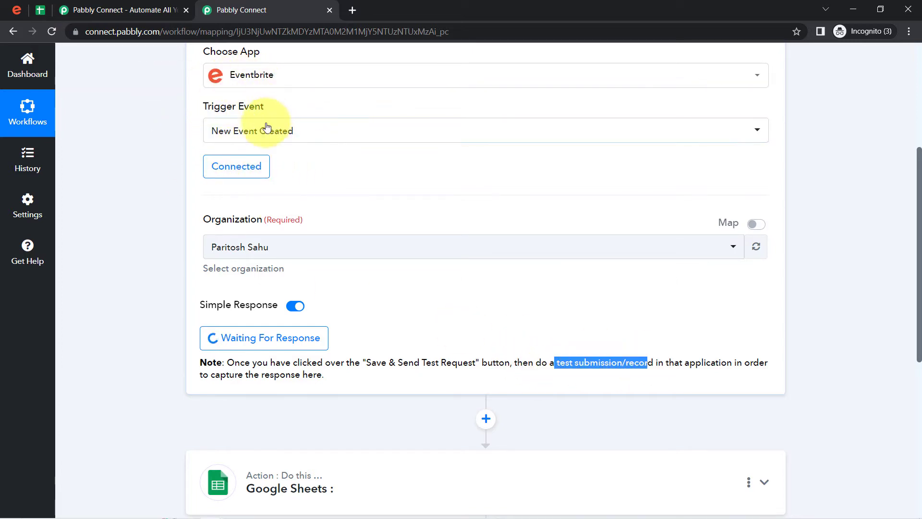
Switch to Eventbrite and open the form for creating a new event as the test submission.
{"action": "left_click", "coordinate": [19, 8]}
{"action": "double_click", "coordinate": [124, 126]}
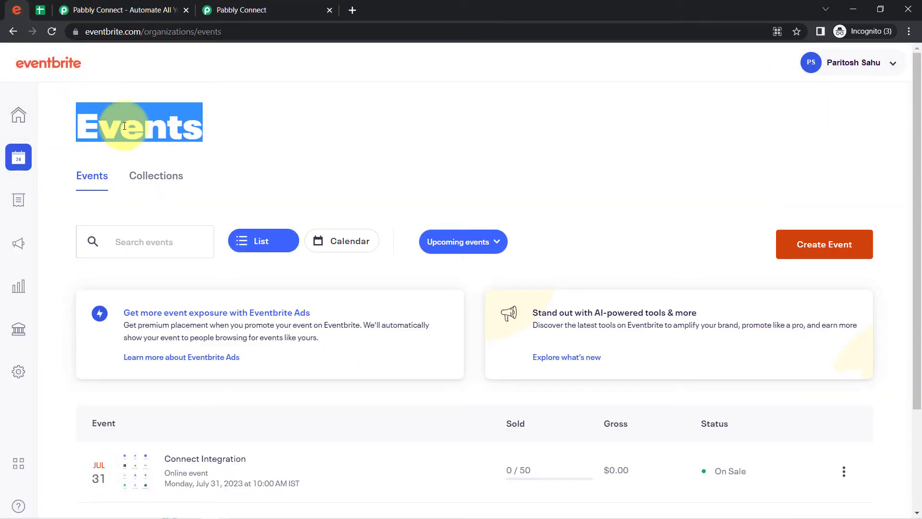
{"action": "left_click", "coordinate": [708, 203]}
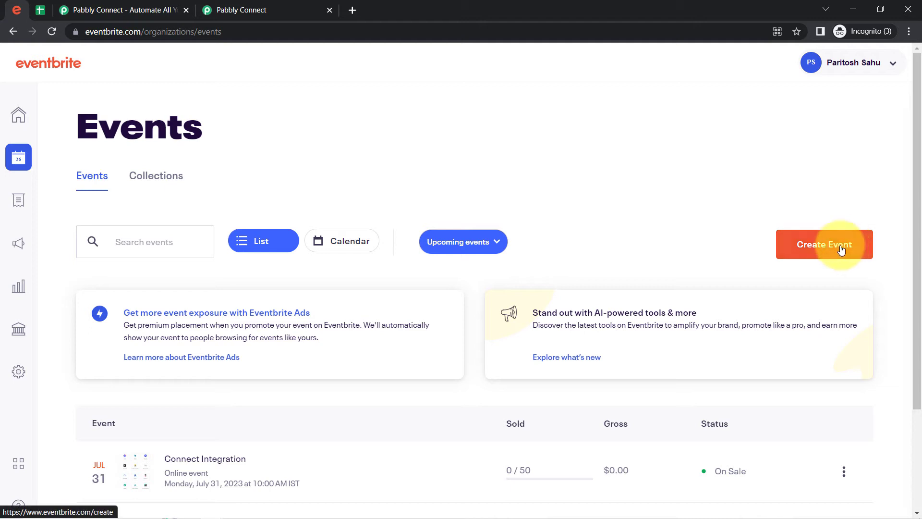
{"action": "left_click", "coordinate": [841, 247]}
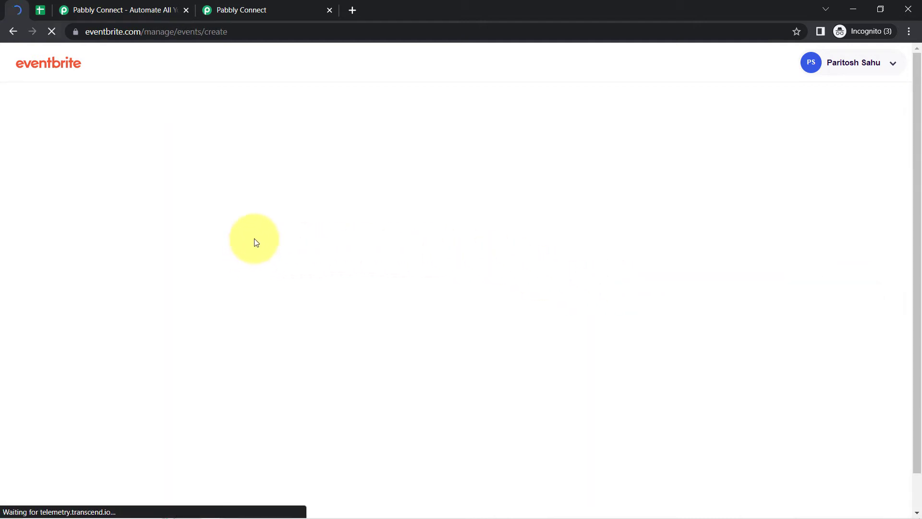
{"action": "left_click", "coordinate": [235, 10]}
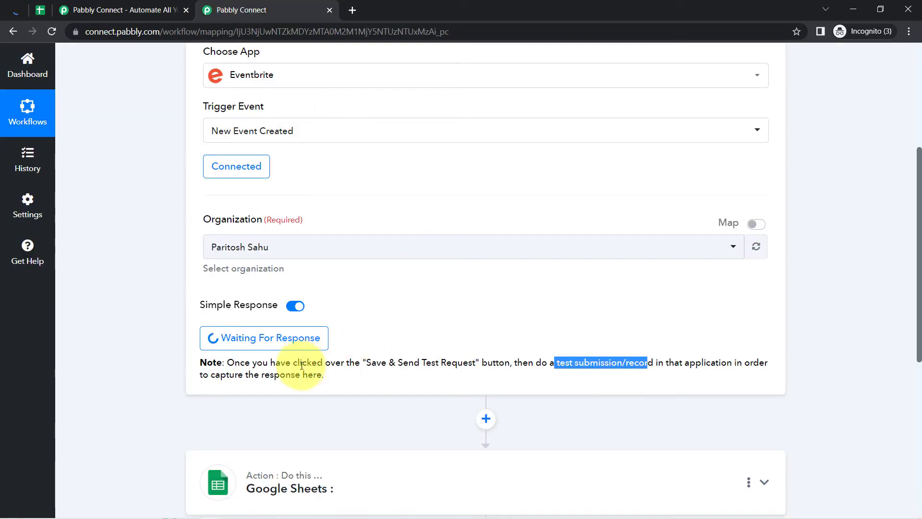
{"action": "left_click", "coordinate": [17, 6]}
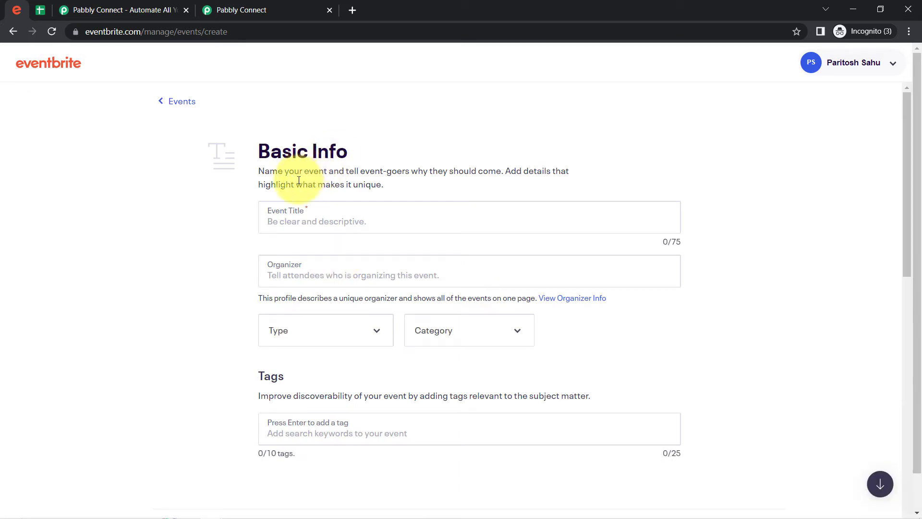
Enter "Seminar on Beauty Tips" as the event title.
{"action": "left_click", "coordinate": [290, 221]}
{"action": "type", "text": "Seminar on Beauty Tips"}
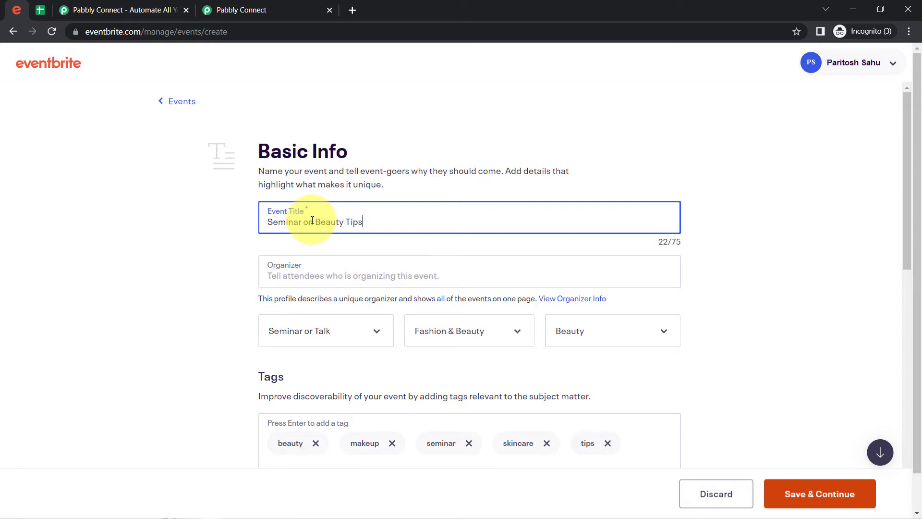
{"action": "left_click", "coordinate": [312, 273]}
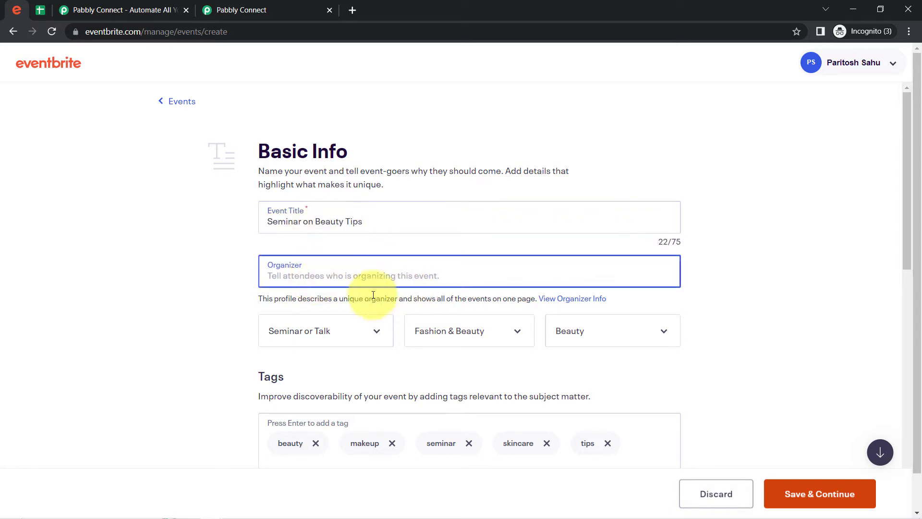
Review the new event's type, category, subcategory, tags and location settings.
{"action": "scroll", "coordinate": [269, 240], "scroll_direction": "down", "scroll_amount": 3}
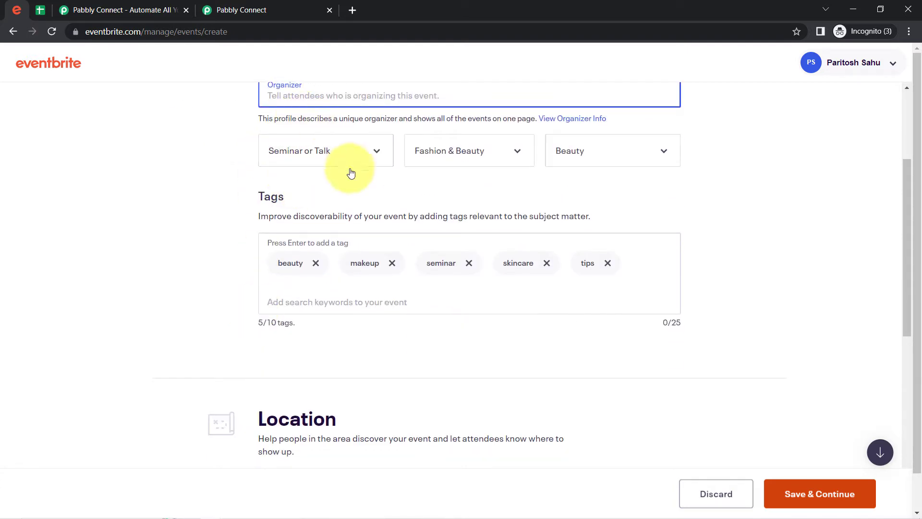
{"action": "left_click", "coordinate": [328, 154]}
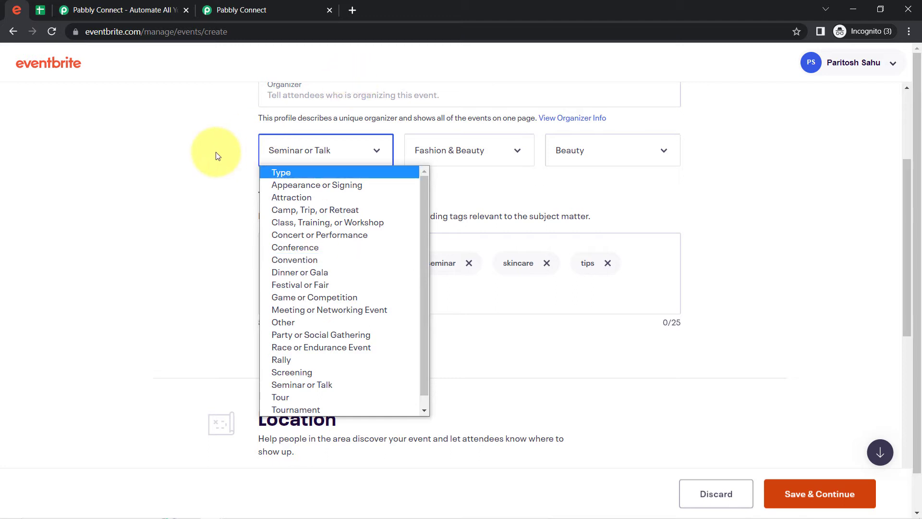
{"action": "left_click", "coordinate": [278, 141]}
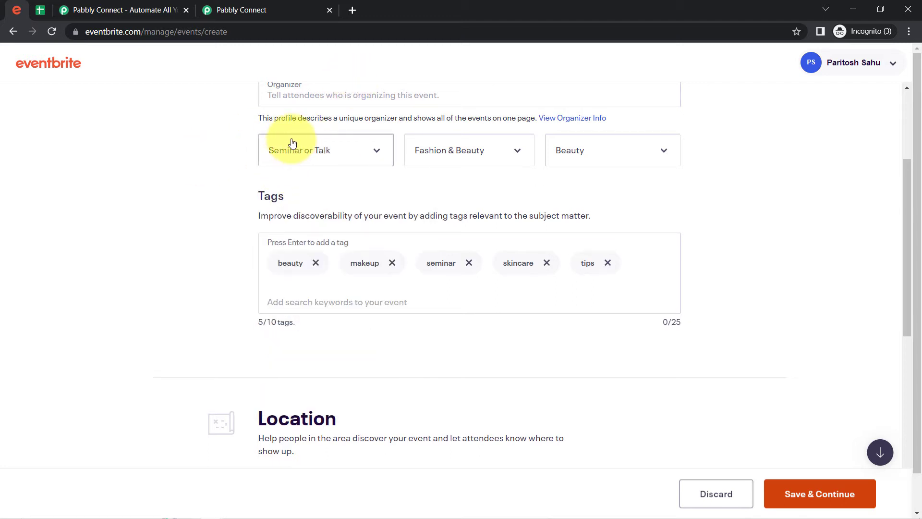
{"action": "left_click", "coordinate": [485, 160]}
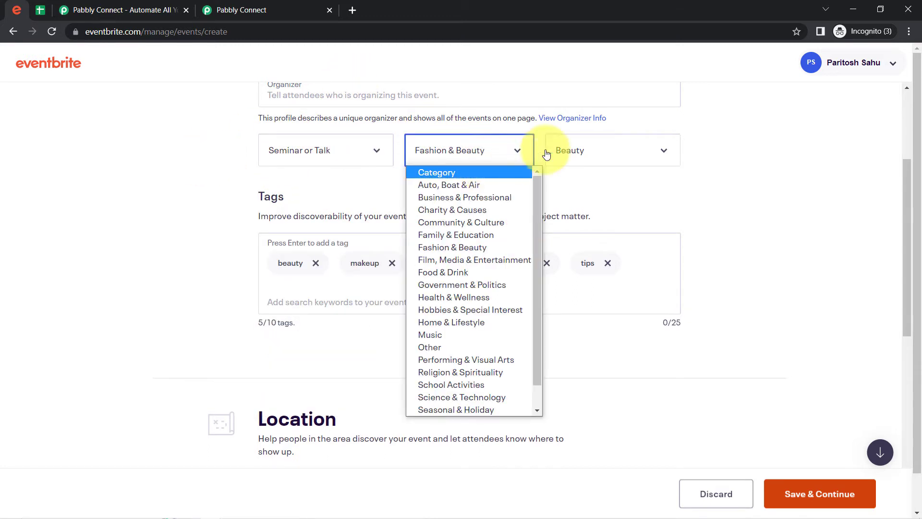
{"action": "left_click", "coordinate": [567, 151]}
{"action": "left_click", "coordinate": [123, 232]}
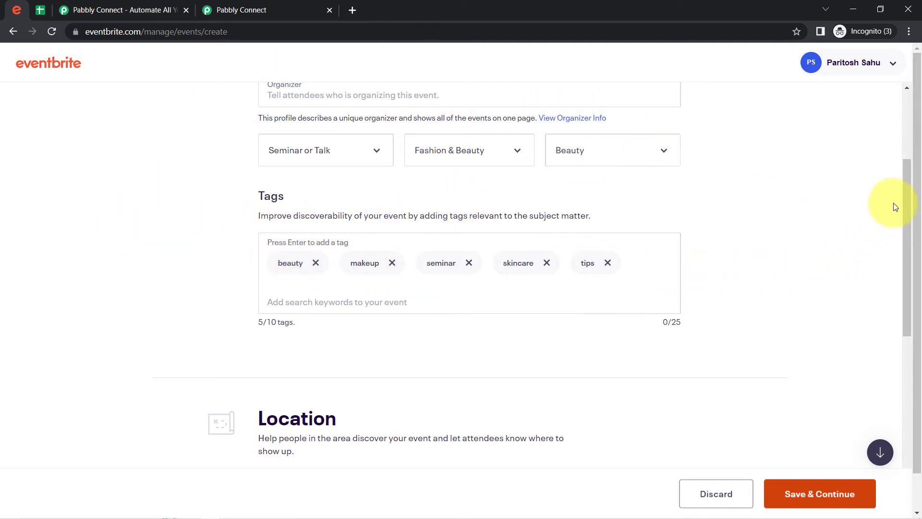
{"action": "left_click_drag", "start_coordinate": [905, 204], "coordinate": [906, 304]}
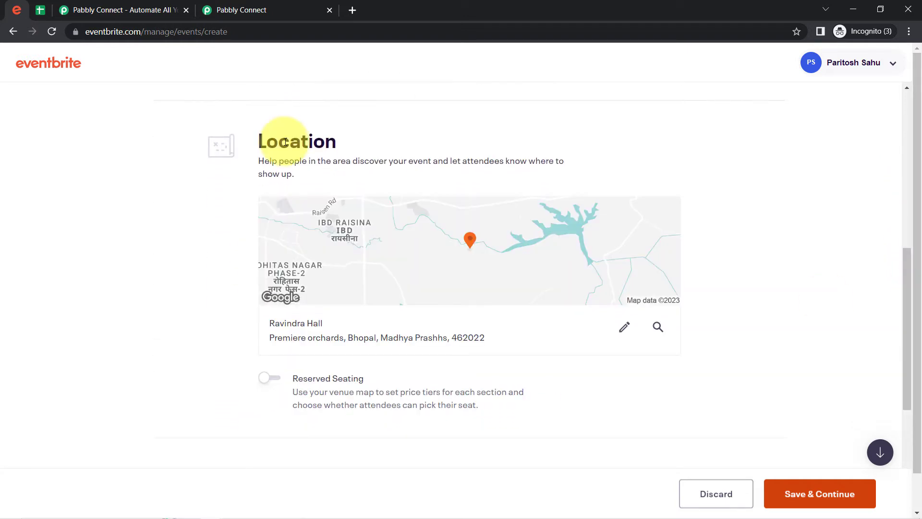
{"action": "left_click_drag", "start_coordinate": [285, 142], "coordinate": [337, 141]}
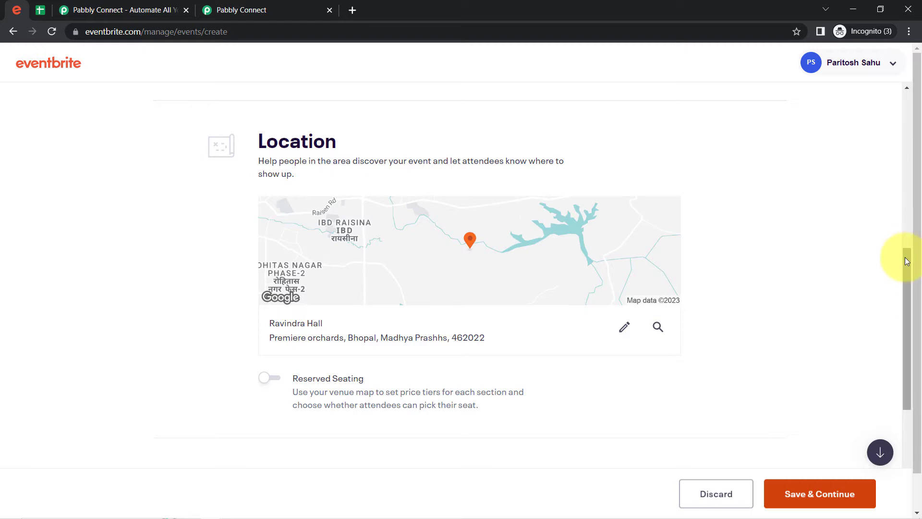
Set the event to start on 08/08/2023 at 11:00 AM.
{"action": "left_click_drag", "start_coordinate": [908, 257], "coordinate": [916, 400]}
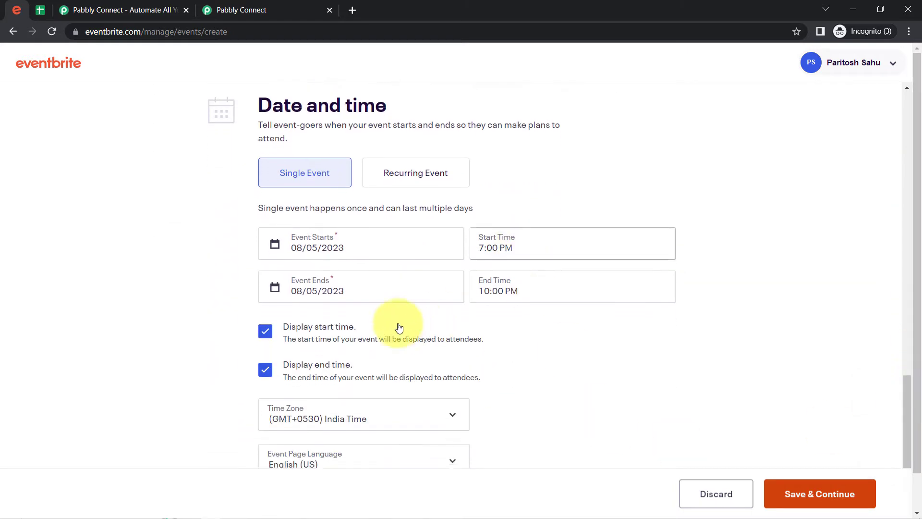
{"action": "left_click", "coordinate": [309, 244]}
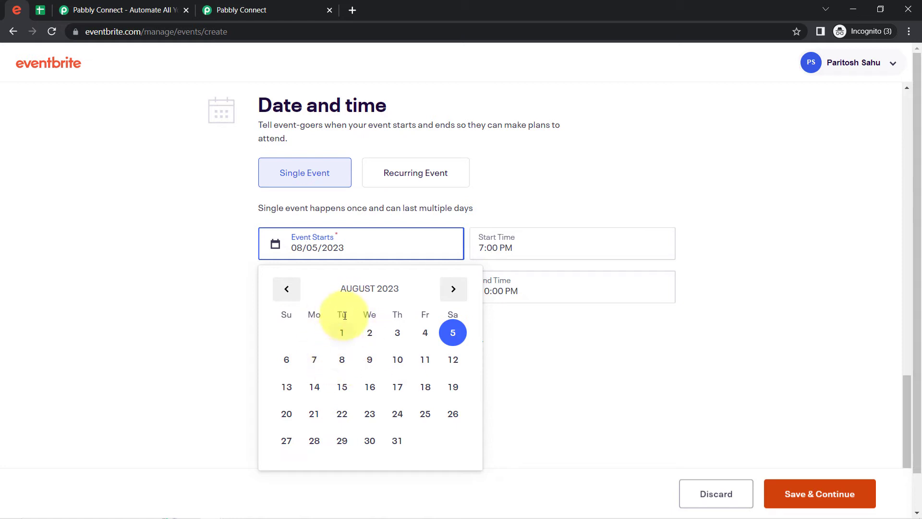
{"action": "left_click", "coordinate": [341, 360]}
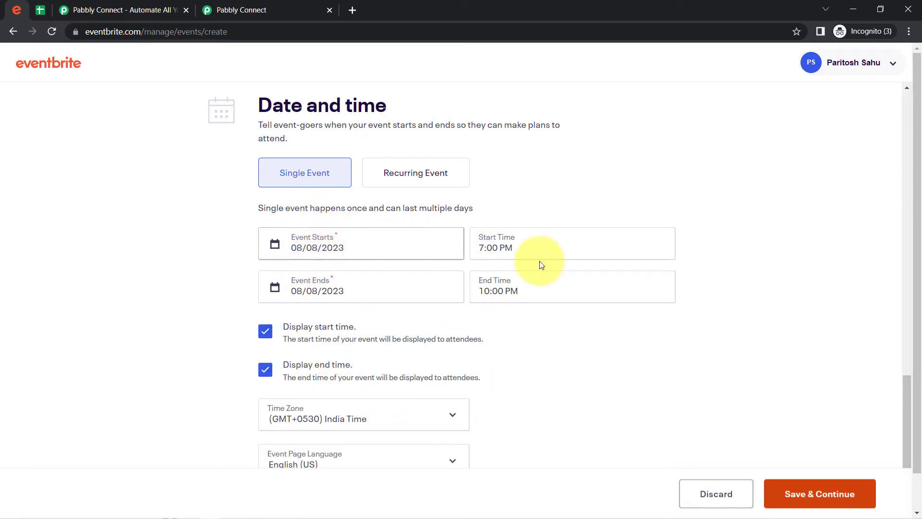
{"action": "left_click", "coordinate": [545, 239]}
{"action": "left_click", "coordinate": [534, 336]}
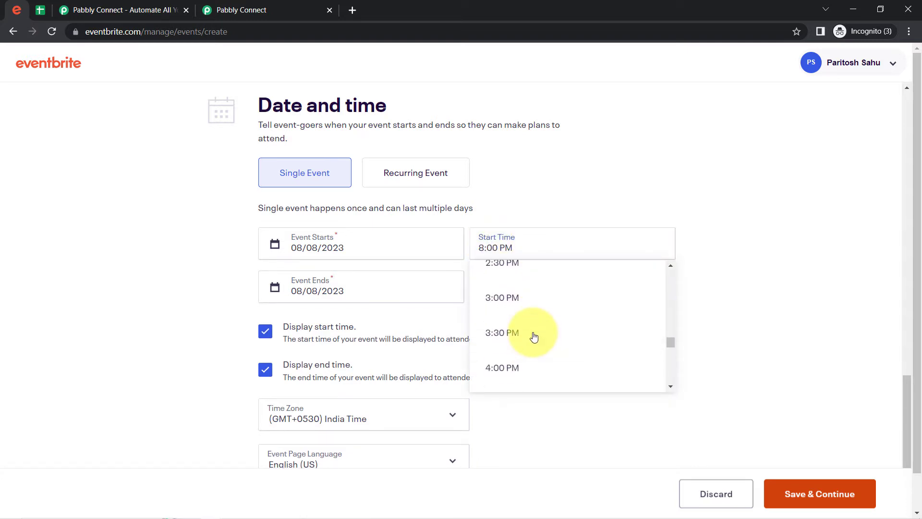
{"action": "left_click", "coordinate": [534, 336]}
{"action": "left_click_drag", "start_coordinate": [671, 343], "coordinate": [670, 326]}
{"action": "left_click", "coordinate": [515, 295]}
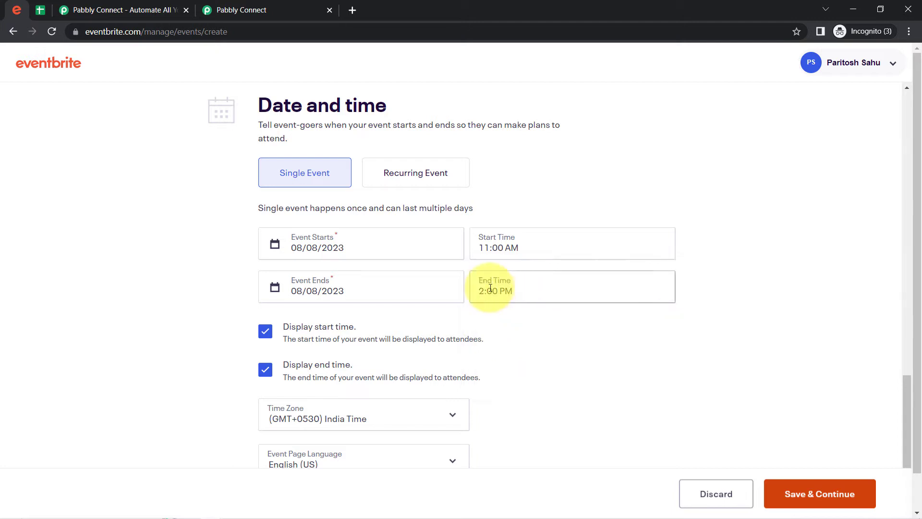
Set the event's end date to 08/08/2023 and save the event's basic info.
{"action": "left_click", "coordinate": [317, 290]}
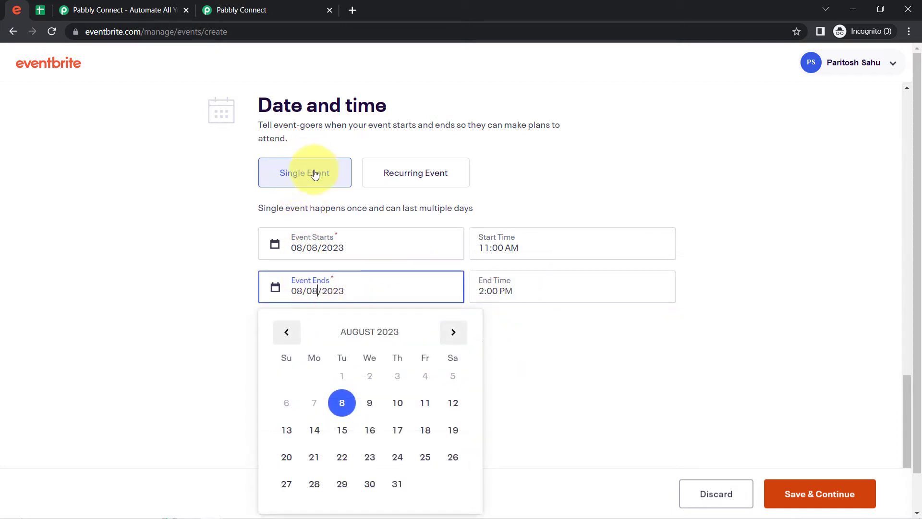
{"action": "left_click", "coordinate": [342, 402]}
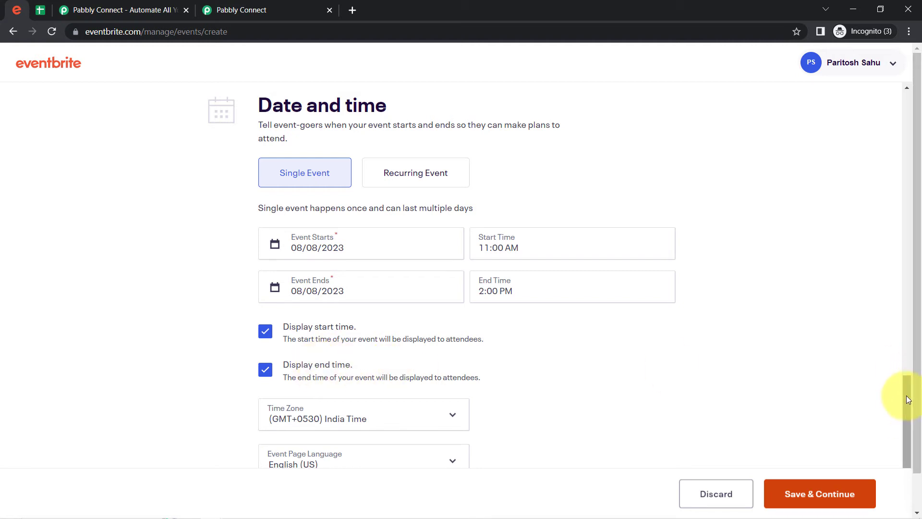
{"action": "left_click_drag", "start_coordinate": [907, 400], "coordinate": [909, 415]}
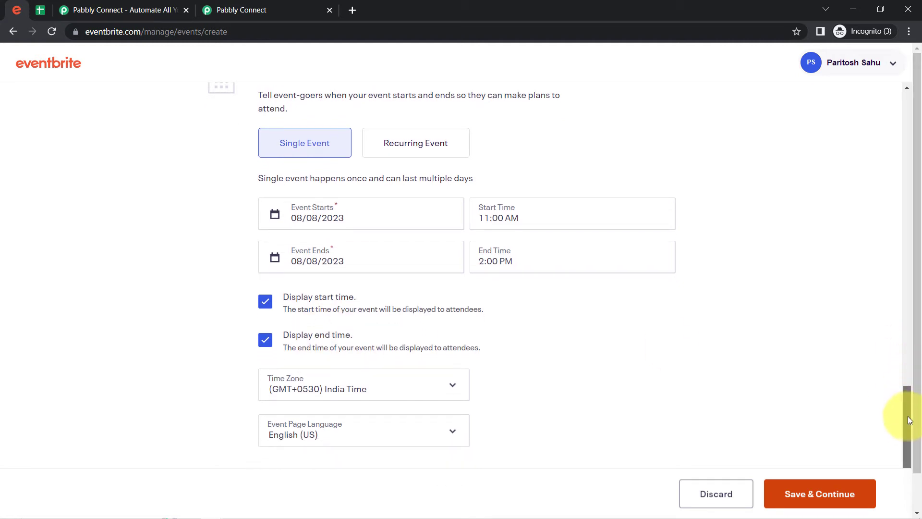
{"action": "left_click_drag", "start_coordinate": [907, 394], "coordinate": [905, 422]}
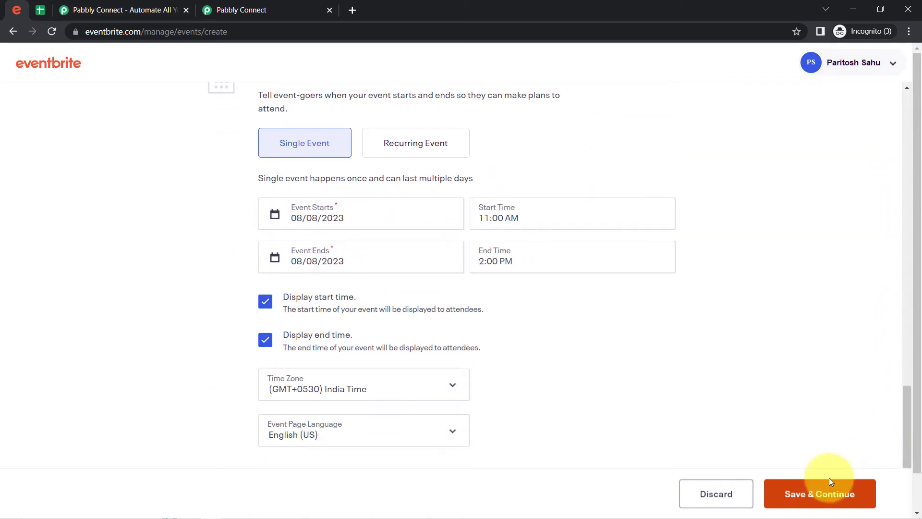
{"action": "left_click", "coordinate": [818, 495]}
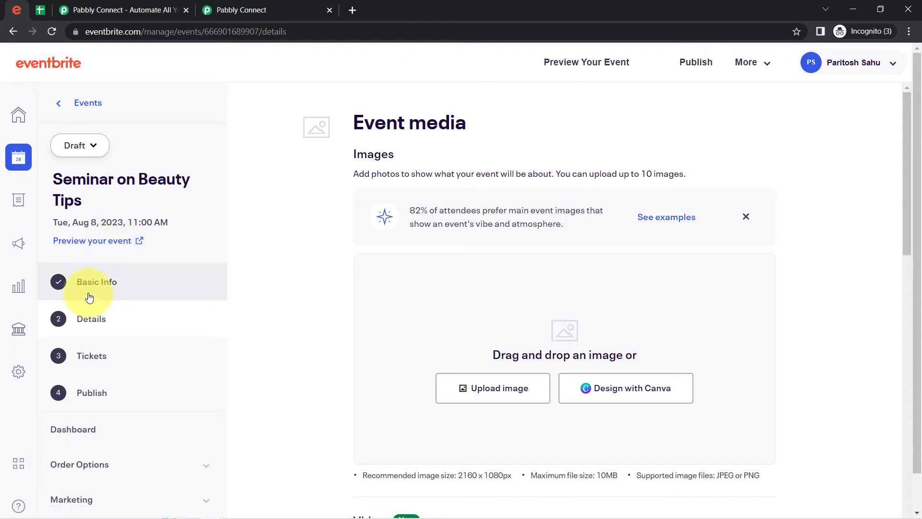
Switch to Pabbly Connect and examine the captured webhook response, including its webhook ID, user ID, action and API URL.
{"action": "scroll", "coordinate": [84, 307], "scroll_direction": "down", "scroll_amount": 1}
{"action": "scroll", "coordinate": [79, 250], "scroll_direction": "up", "scroll_amount": 1}
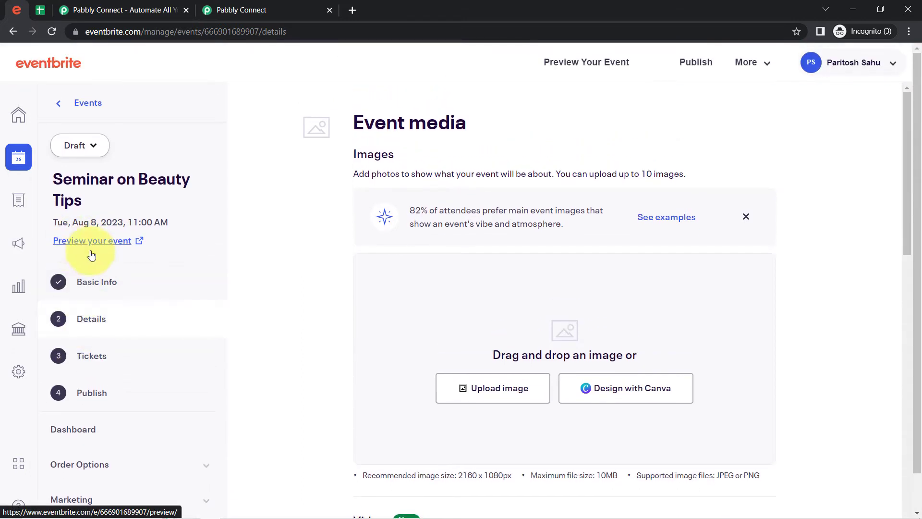
{"action": "left_click", "coordinate": [284, 6]}
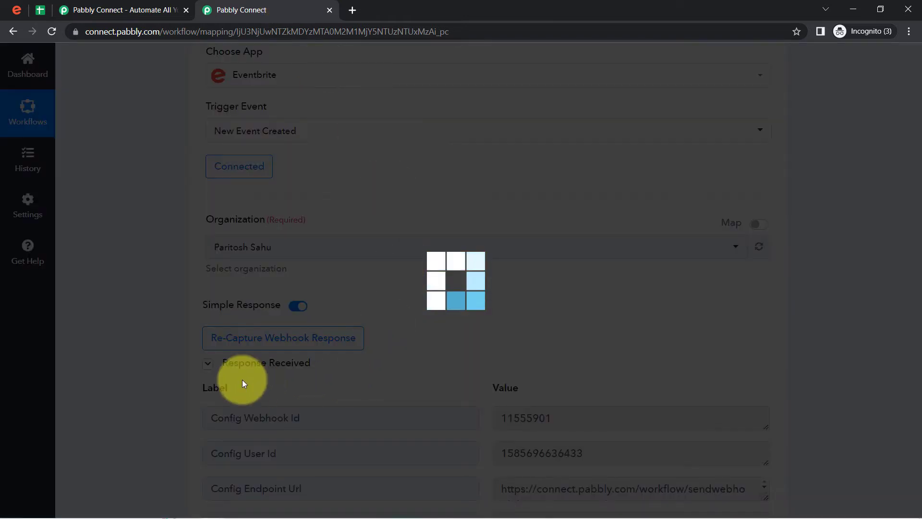
{"action": "mouse_move", "coordinate": [200, 300]}
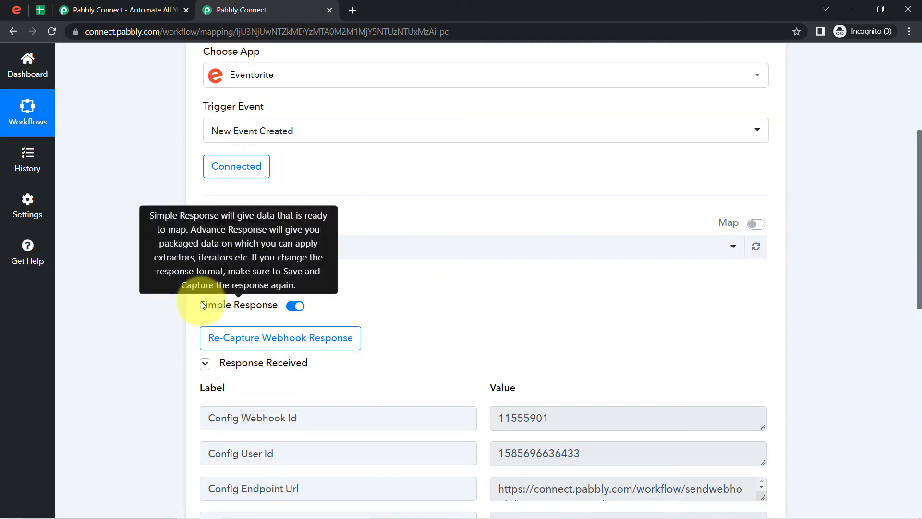
{"action": "left_click", "coordinate": [17, 10]}
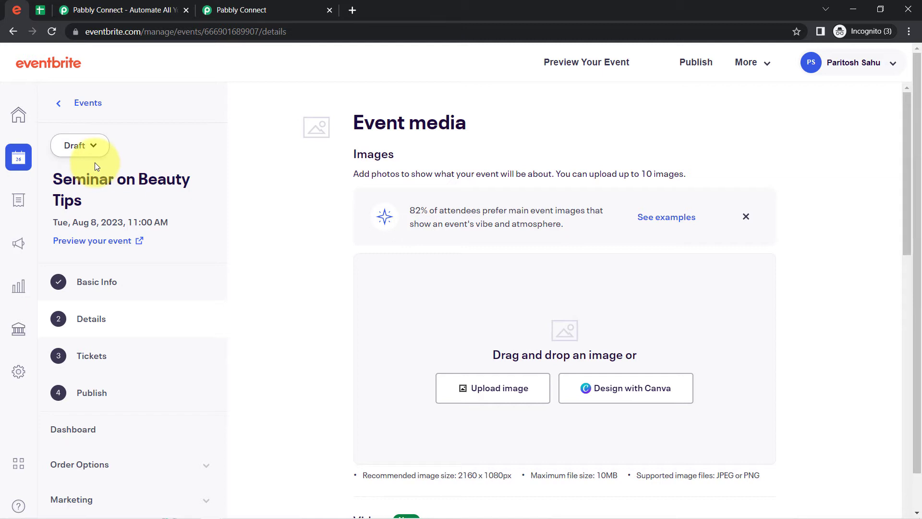
{"action": "left_click", "coordinate": [238, 9]}
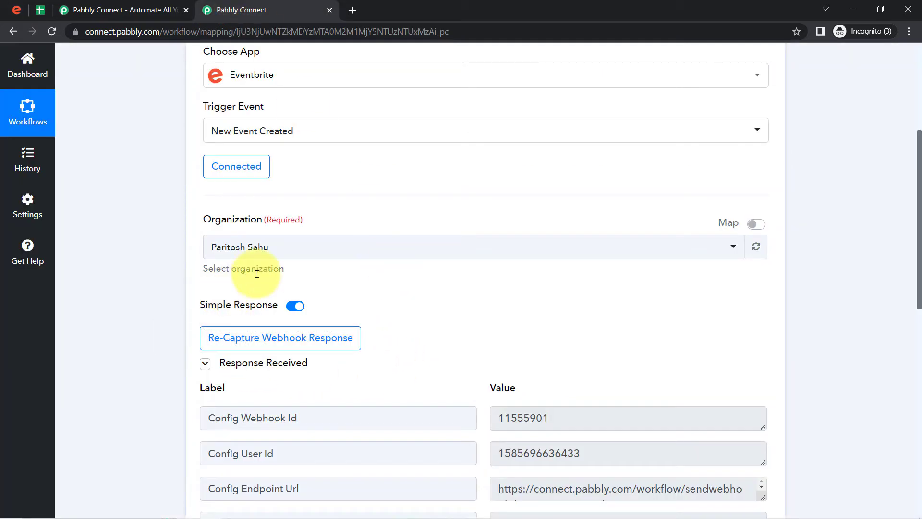
{"action": "left_click_drag", "start_coordinate": [919, 231], "coordinate": [920, 318]}
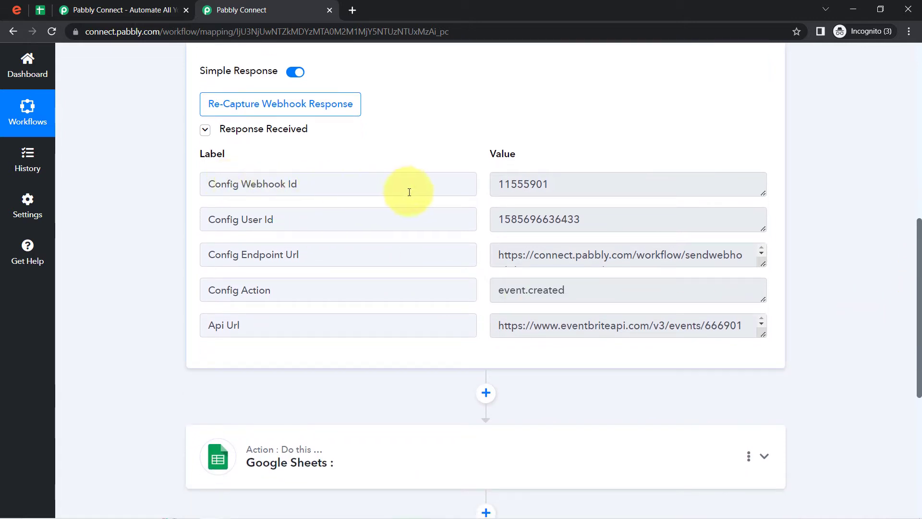
{"action": "left_click_drag", "start_coordinate": [586, 183], "coordinate": [513, 183]}
{"action": "left_click_drag", "start_coordinate": [568, 220], "coordinate": [528, 222]}
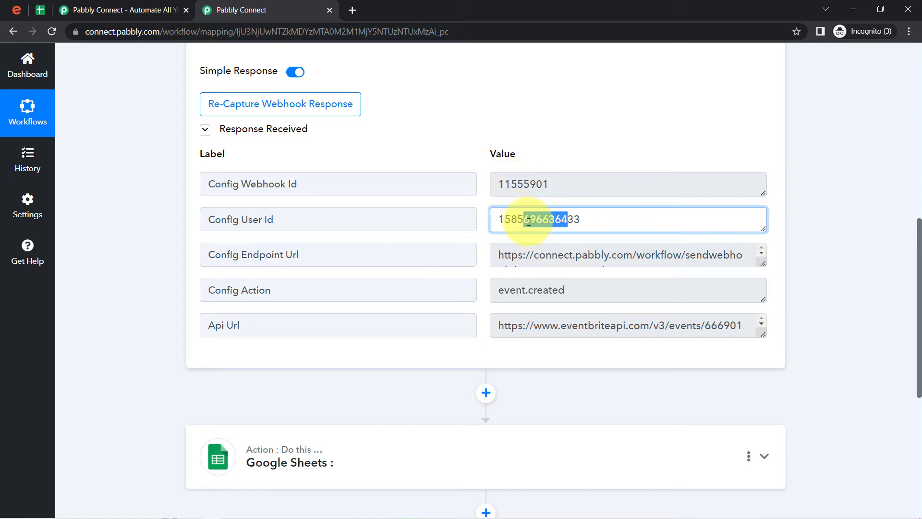
{"action": "left_click_drag", "start_coordinate": [546, 260], "coordinate": [510, 293]}
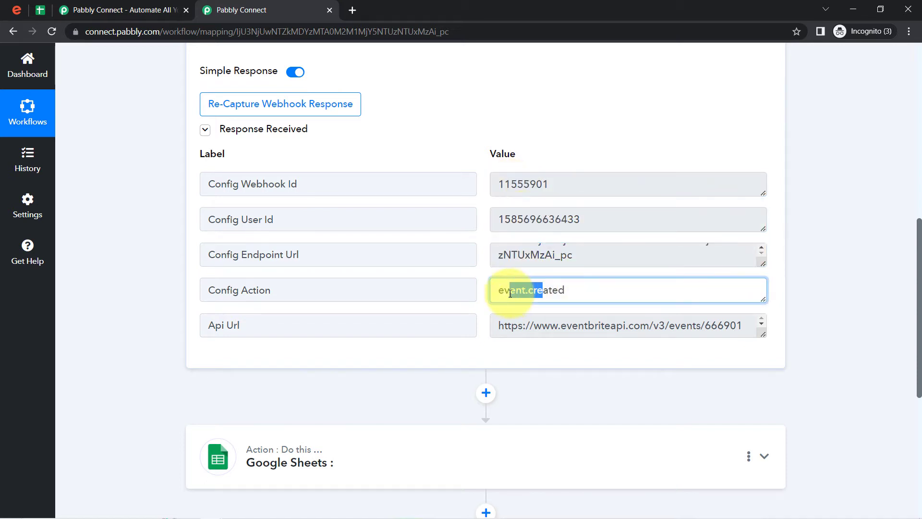
{"action": "left_click_drag", "start_coordinate": [613, 329], "coordinate": [513, 335]}
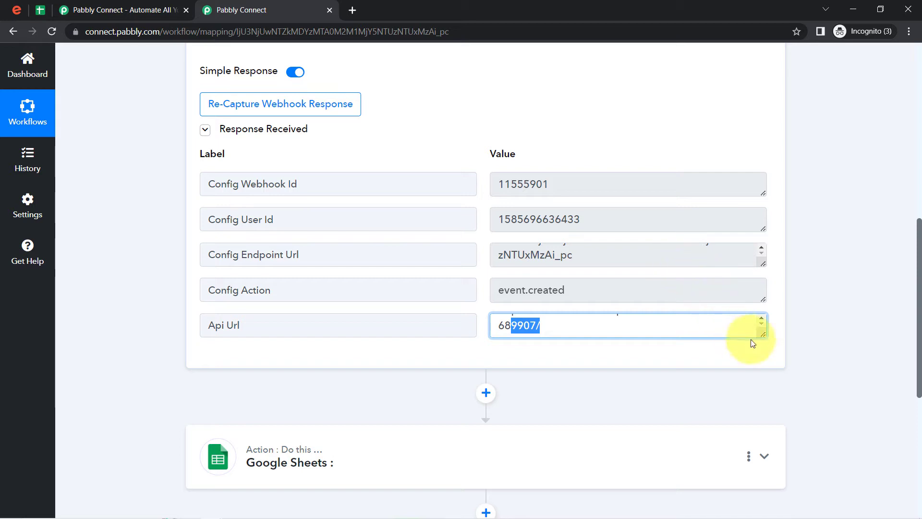
Insert a new action step between the Eventbrite trigger and the Google Sheets action.
{"action": "left_click", "coordinate": [486, 393]}
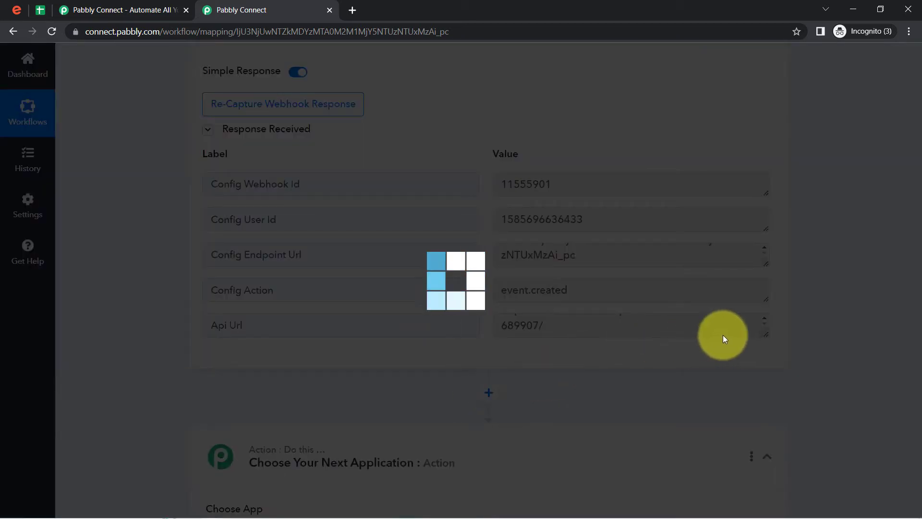
{"action": "scroll", "coordinate": [826, 207], "scroll_direction": "down", "scroll_amount": 1}
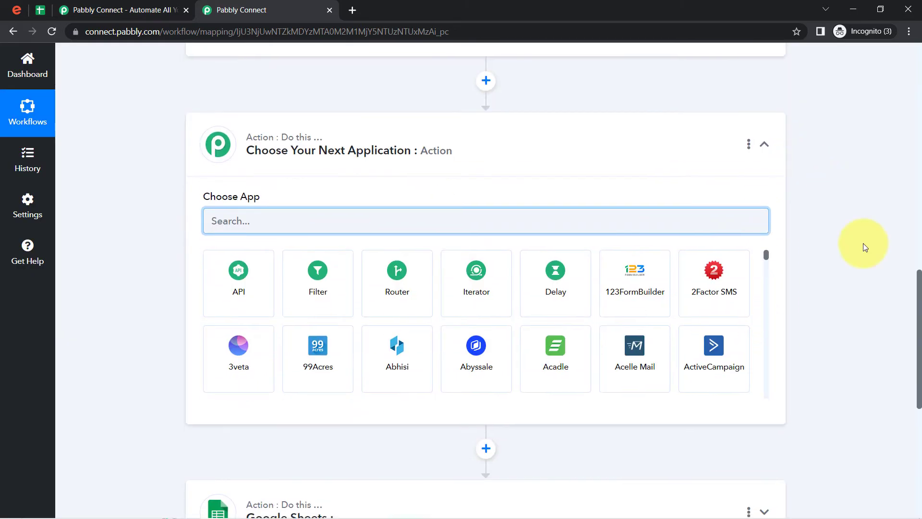
Enlarge the trigger response's Api Url value and examine the event ID within it.
{"action": "left_click_drag", "start_coordinate": [919, 333], "coordinate": [917, 220]}
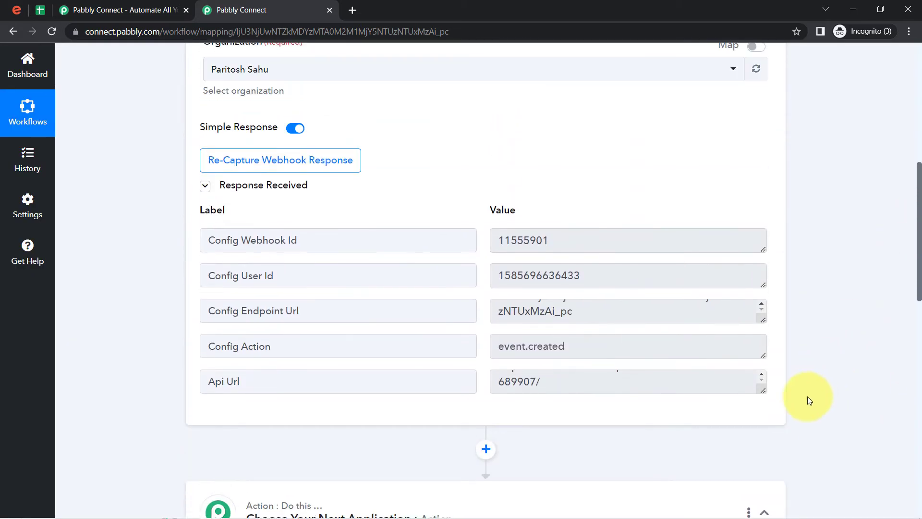
{"action": "left_click_drag", "start_coordinate": [763, 390], "coordinate": [763, 461]}
{"action": "left_click_drag", "start_coordinate": [243, 382], "coordinate": [195, 384]}
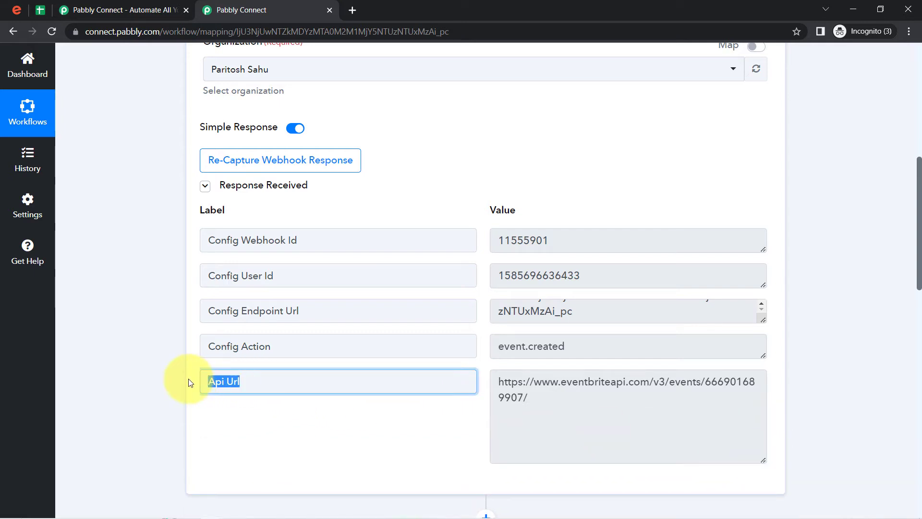
{"action": "left_click_drag", "start_coordinate": [499, 379], "coordinate": [537, 418]}
{"action": "left_click", "coordinate": [538, 417]}
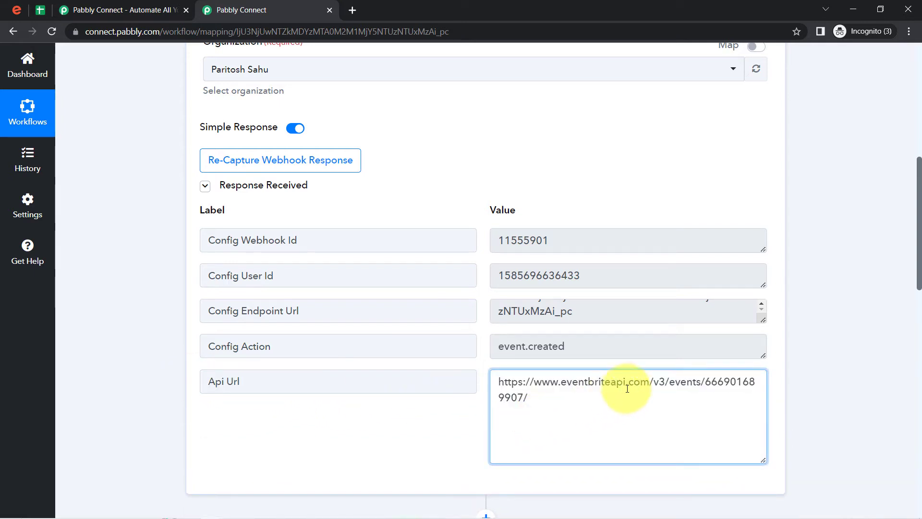
{"action": "left_click_drag", "start_coordinate": [705, 381], "coordinate": [542, 401]}
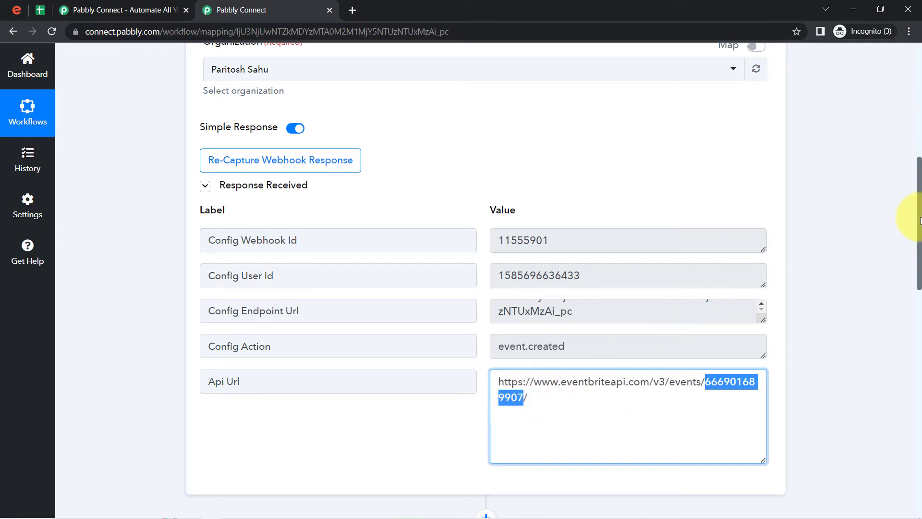
{"action": "left_click_drag", "start_coordinate": [920, 221], "coordinate": [899, 354]}
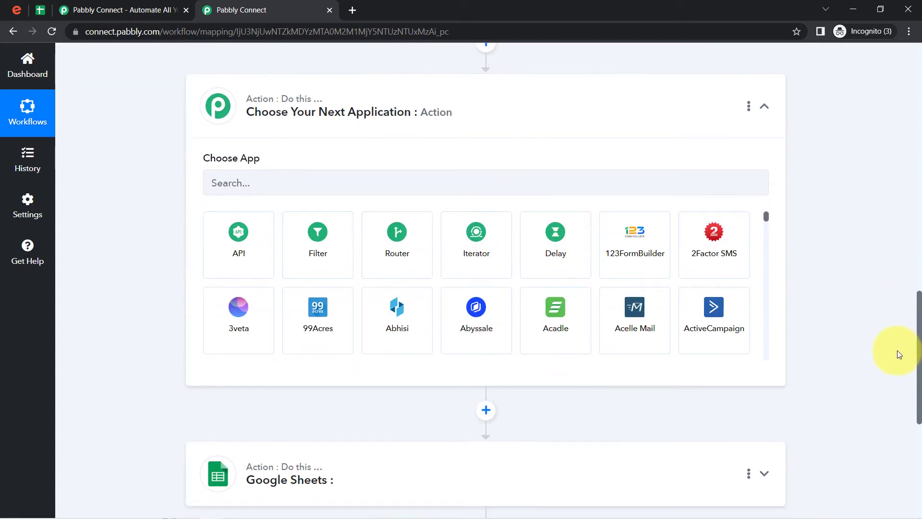
Set the new action to Eventbrite's Get Event and connect it with the existing Eventbrite #13 connection.
{"action": "left_click", "coordinate": [229, 181]}
{"action": "type", "text": "even"}
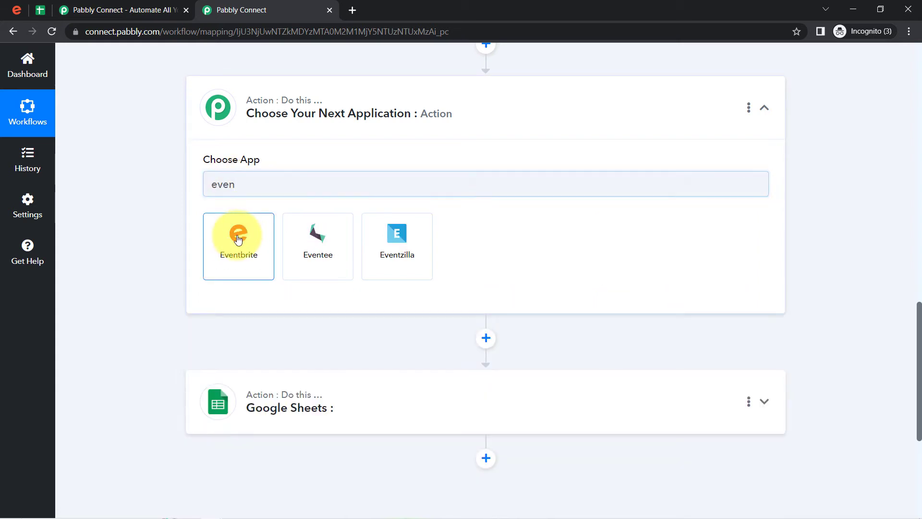
{"action": "left_click", "coordinate": [239, 238]}
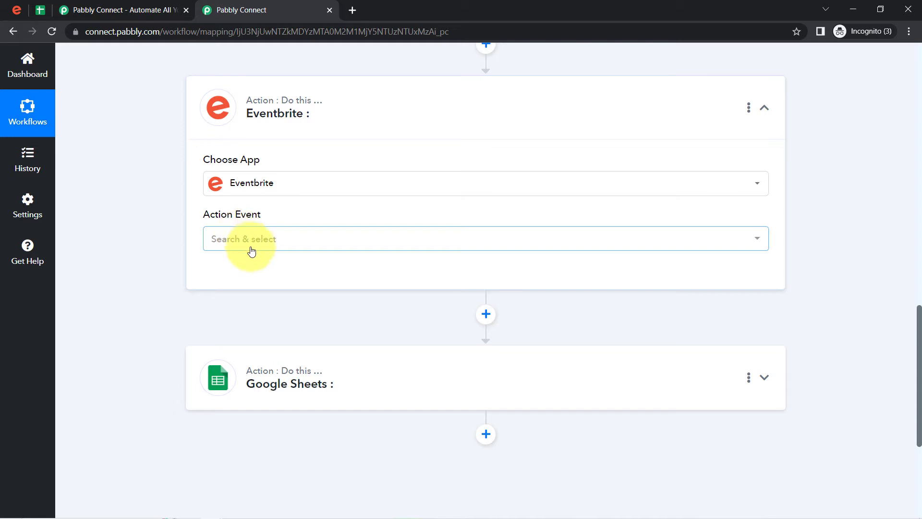
{"action": "left_click", "coordinate": [241, 239]}
{"action": "type", "text": "get"}
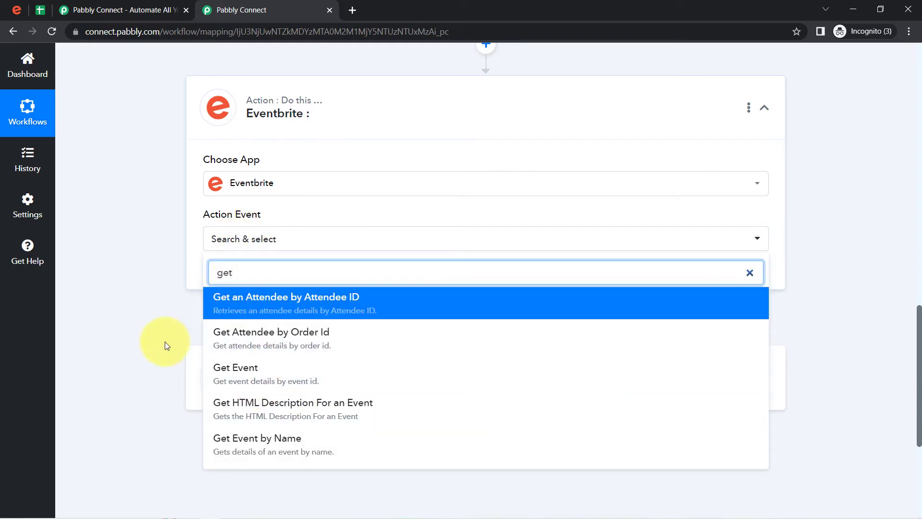
{"action": "left_click", "coordinate": [233, 370]}
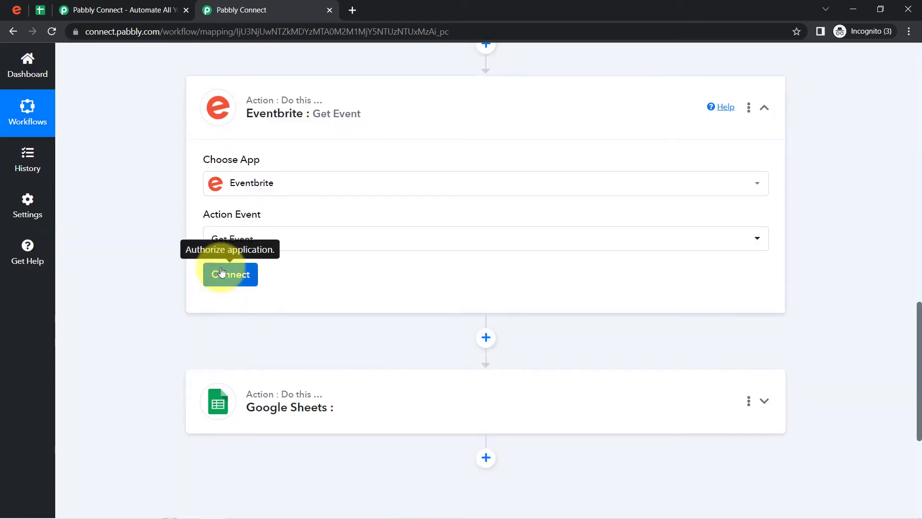
{"action": "left_click", "coordinate": [221, 273]}
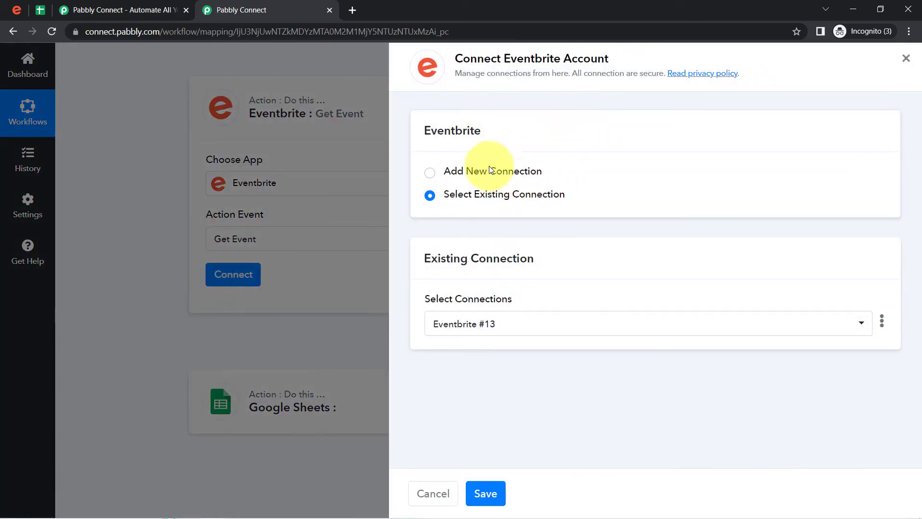
{"action": "left_click", "coordinate": [486, 494]}
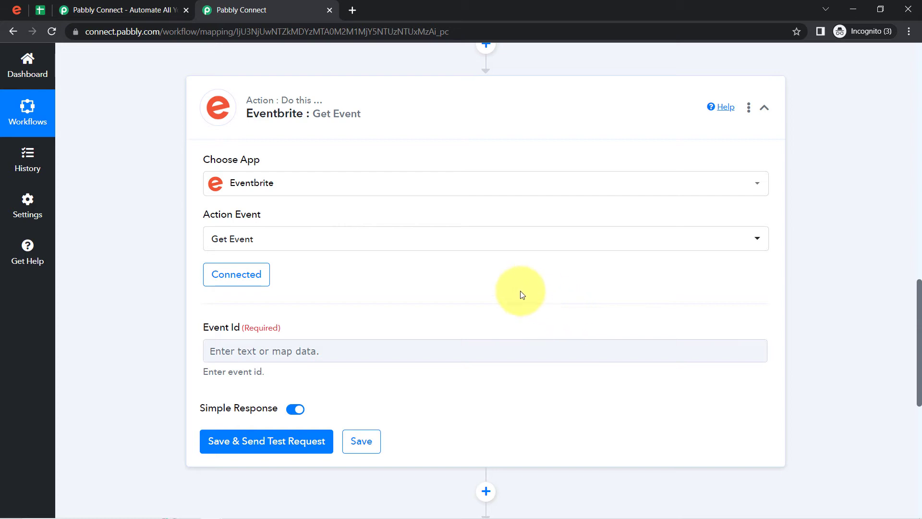
Examine the trigger data available for mapping to Get Event's Event Id, focusing on the event ID embedded in the Api Url.
{"action": "left_click_drag", "start_coordinate": [919, 288], "coordinate": [919, 318]}
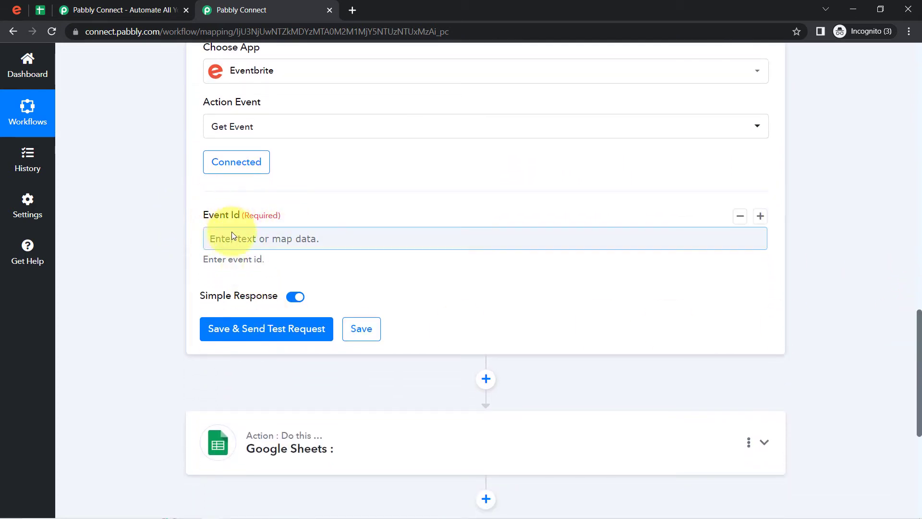
{"action": "left_click", "coordinate": [241, 239]}
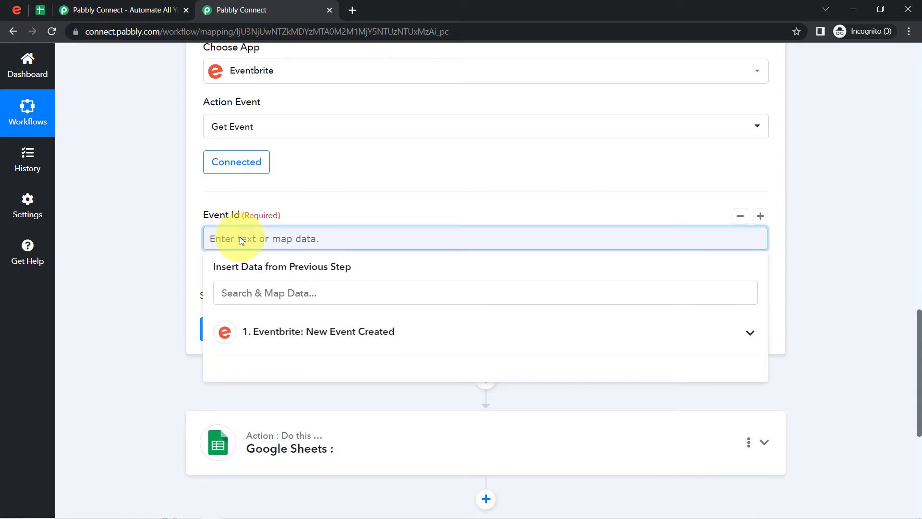
{"action": "left_click", "coordinate": [289, 340]}
{"action": "left_click", "coordinate": [250, 331]}
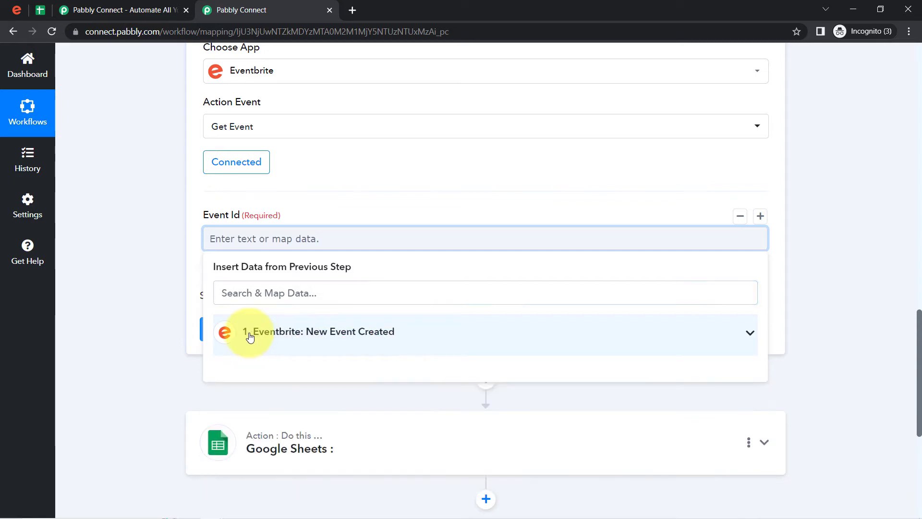
{"action": "left_click", "coordinate": [215, 289]}
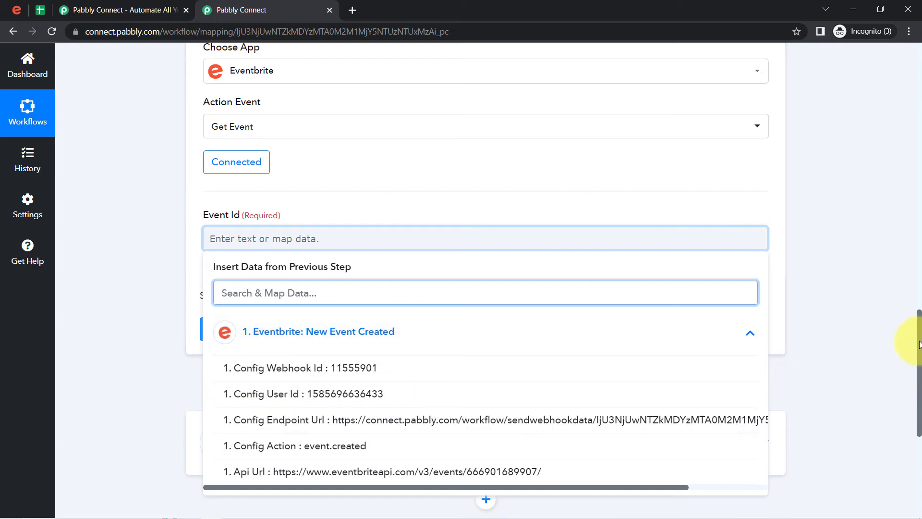
{"action": "left_click_drag", "start_coordinate": [919, 342], "coordinate": [916, 236]}
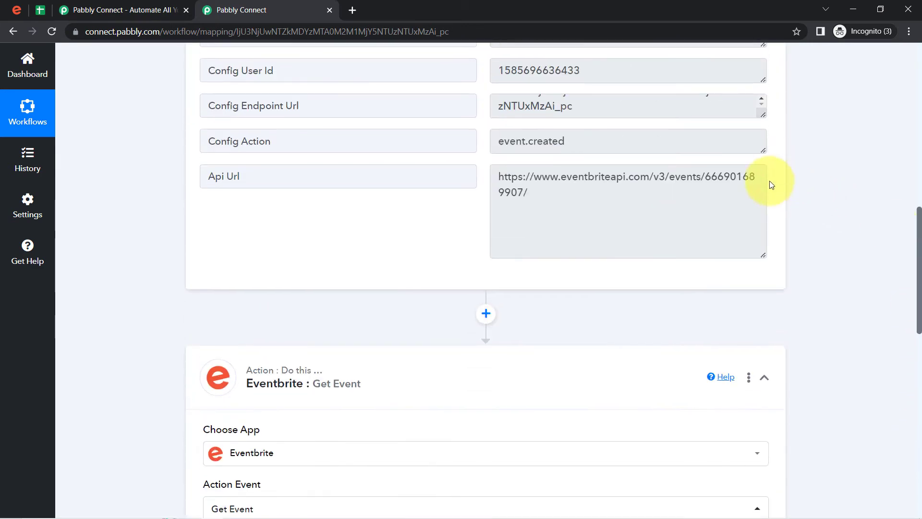
{"action": "left_click", "coordinate": [735, 181]}
{"action": "left_click_drag", "start_coordinate": [723, 178], "coordinate": [864, 207]}
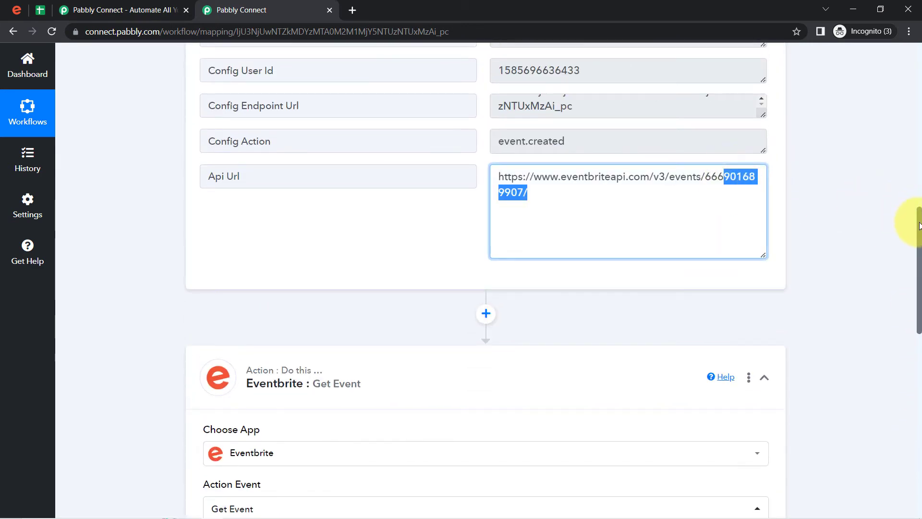
{"action": "left_click_drag", "start_coordinate": [919, 226], "coordinate": [918, 336]}
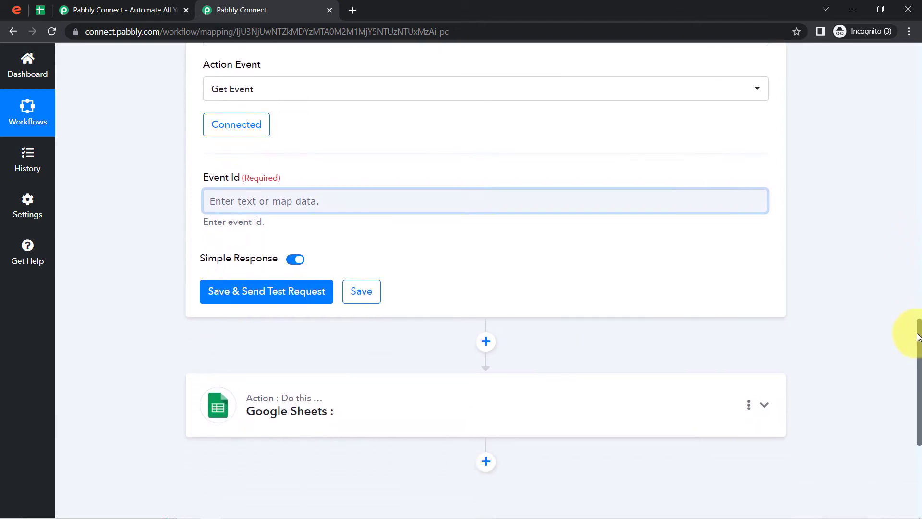
{"action": "left_click", "coordinate": [232, 201]}
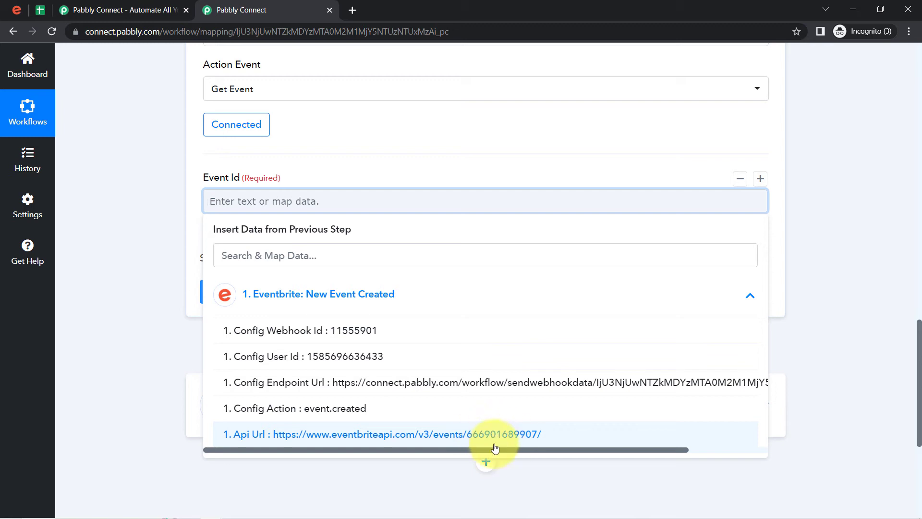
{"action": "left_click", "coordinate": [121, 231]}
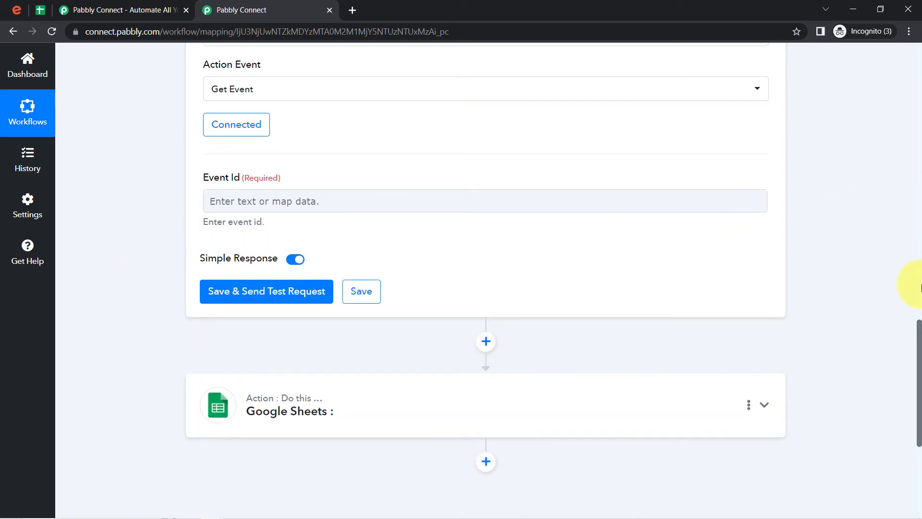
Insert a Text Formatter by Pabbly action between the Eventbrite trigger and the Get Event action.
{"action": "scroll", "coordinate": [919, 331], "scroll_direction": "up", "scroll_amount": 4}
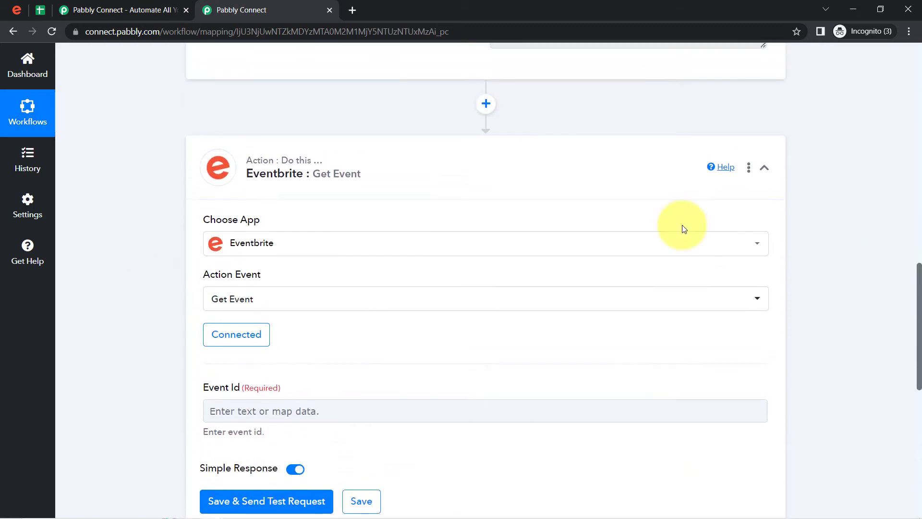
{"action": "left_click", "coordinate": [485, 104]}
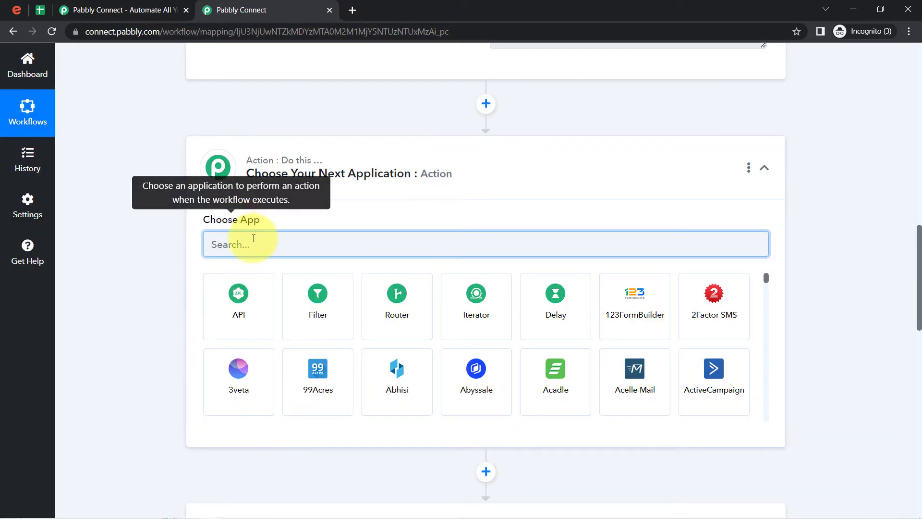
{"action": "left_click", "coordinate": [247, 239]}
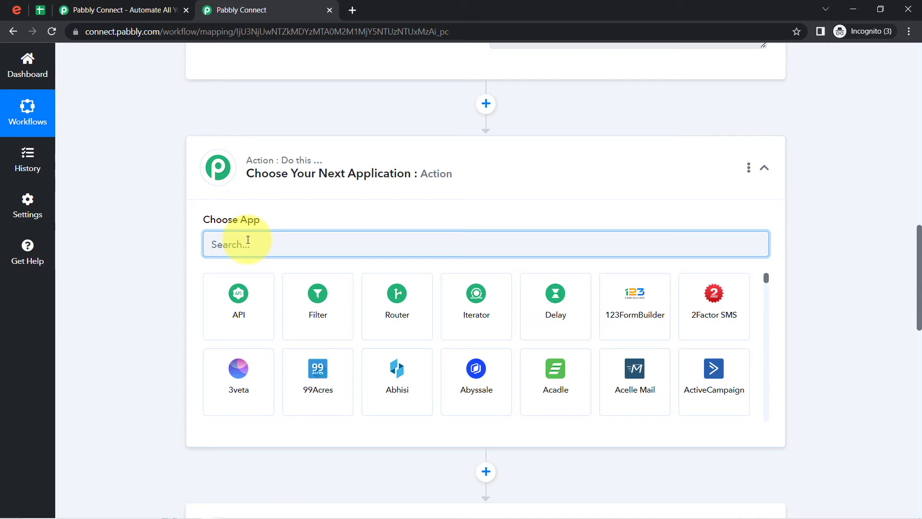
{"action": "type", "text": "text"}
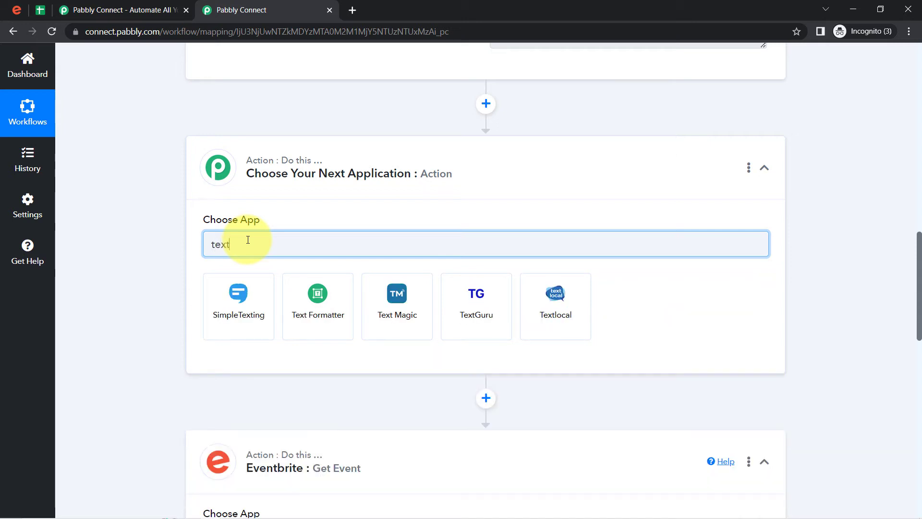
{"action": "left_click", "coordinate": [302, 293]}
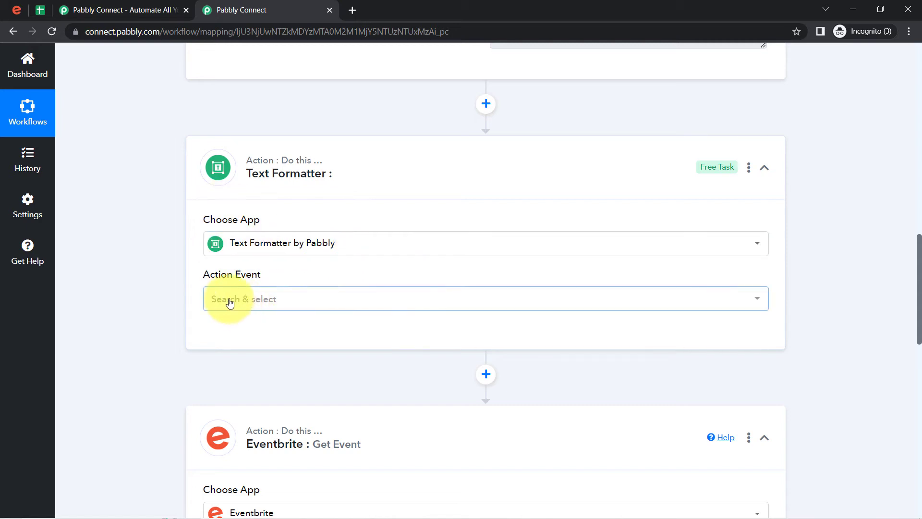
Set the Text Formatter's action event to Split Text and connect it.
{"action": "left_click", "coordinate": [231, 301]}
{"action": "left_click", "coordinate": [223, 267]}
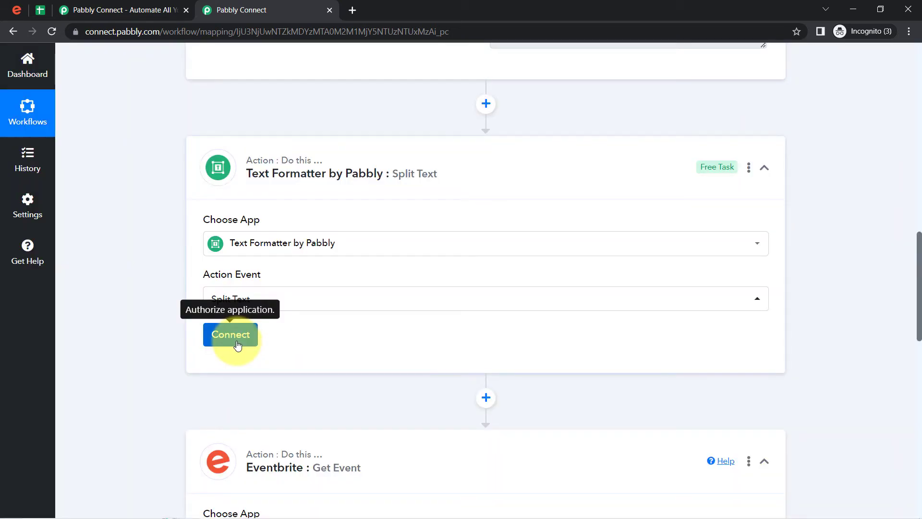
{"action": "left_click", "coordinate": [237, 345]}
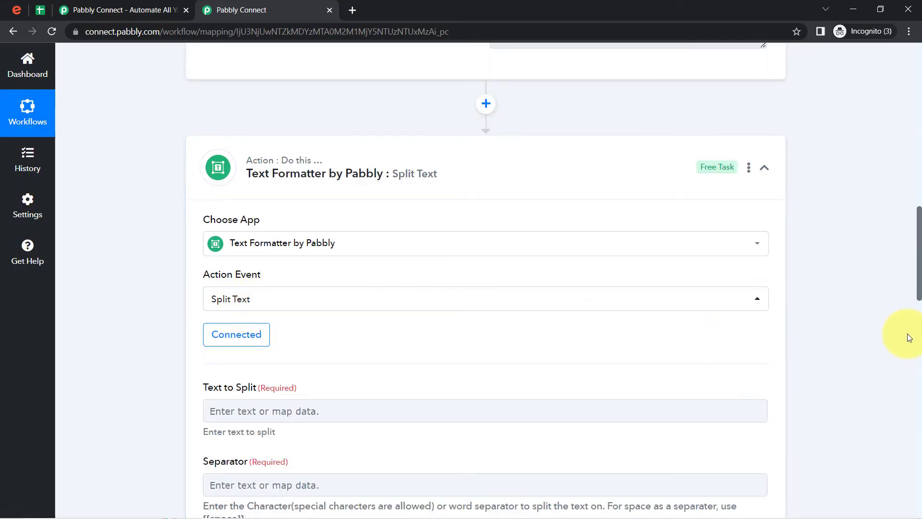
Map the Api Url from the Eventbrite New Event Created trigger as the text to split.
{"action": "left_click_drag", "start_coordinate": [918, 257], "coordinate": [918, 288]}
{"action": "left_click", "coordinate": [231, 115]}
{"action": "left_click", "coordinate": [303, 209]}
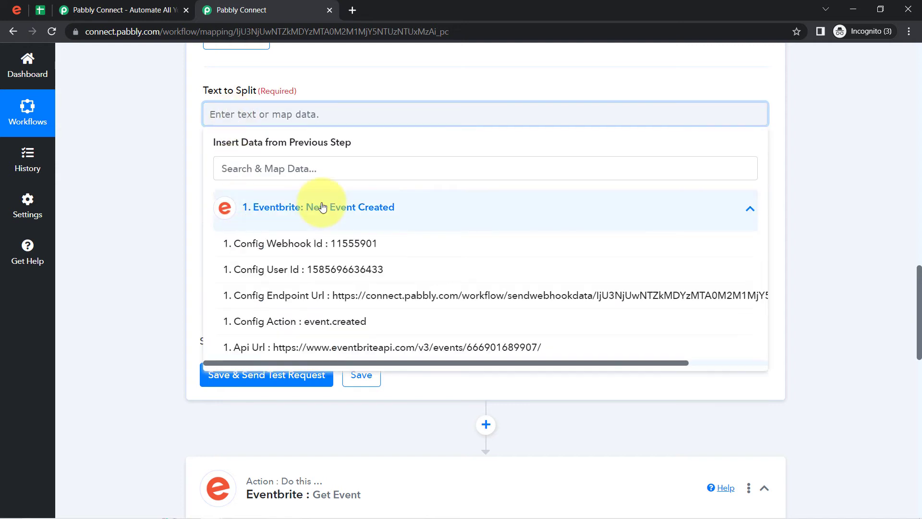
{"action": "left_click", "coordinate": [397, 354]}
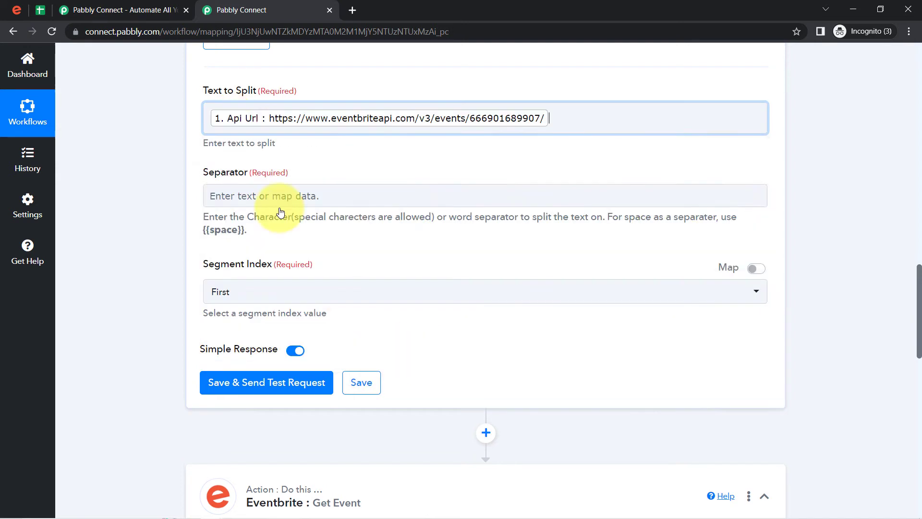
{"action": "left_click", "coordinate": [221, 107]}
{"action": "left_click", "coordinate": [151, 110]}
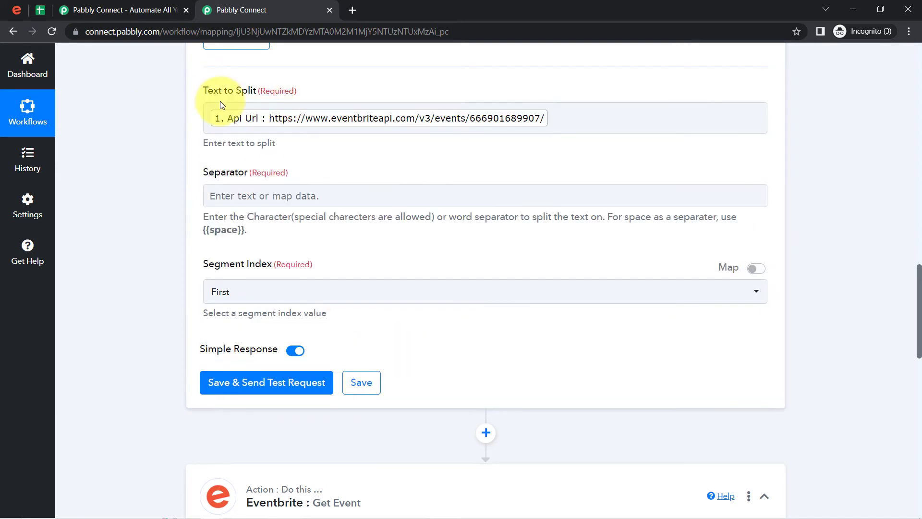
{"action": "left_click", "coordinate": [229, 119]}
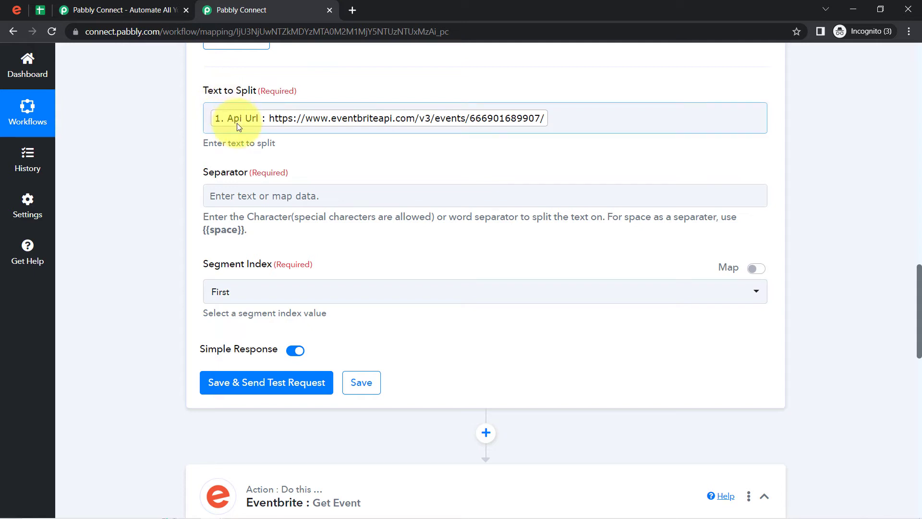
Set the split separator to / and the segment index to All.
{"action": "left_click", "coordinate": [226, 198]}
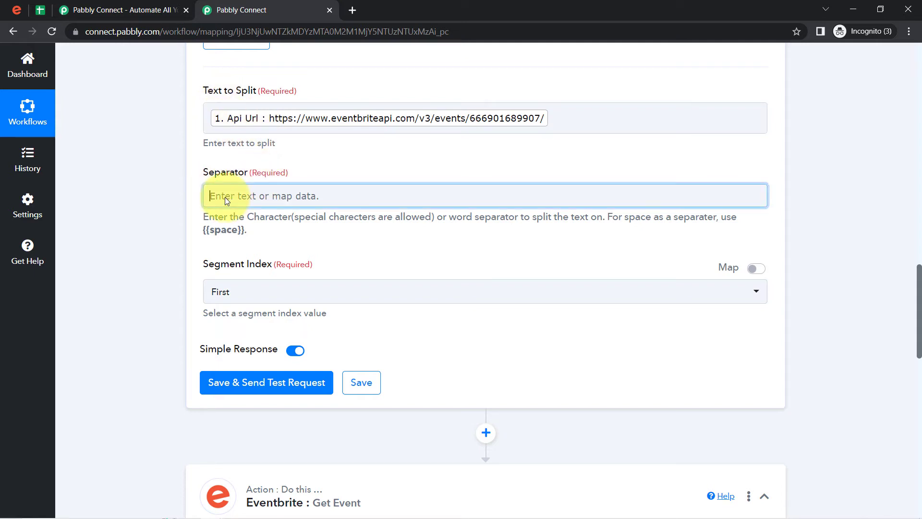
{"action": "left_click", "coordinate": [197, 225]}
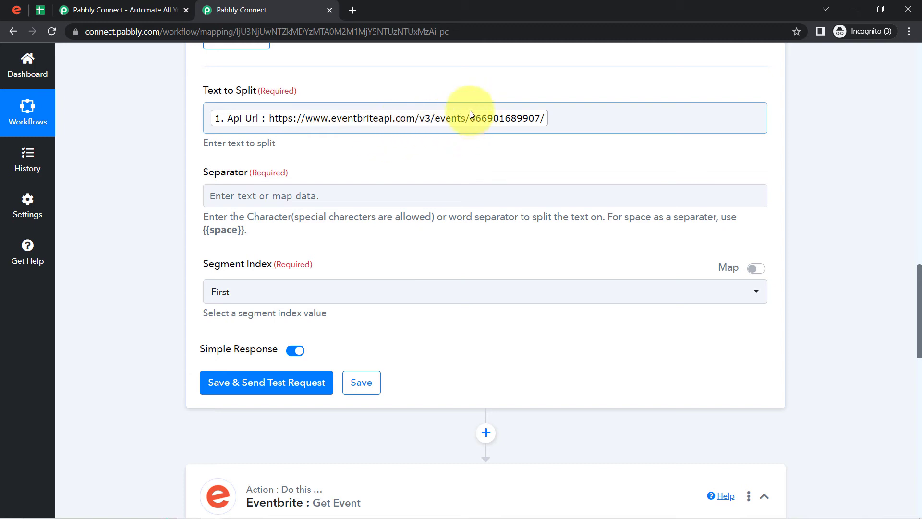
{"action": "left_click", "coordinate": [237, 200]}
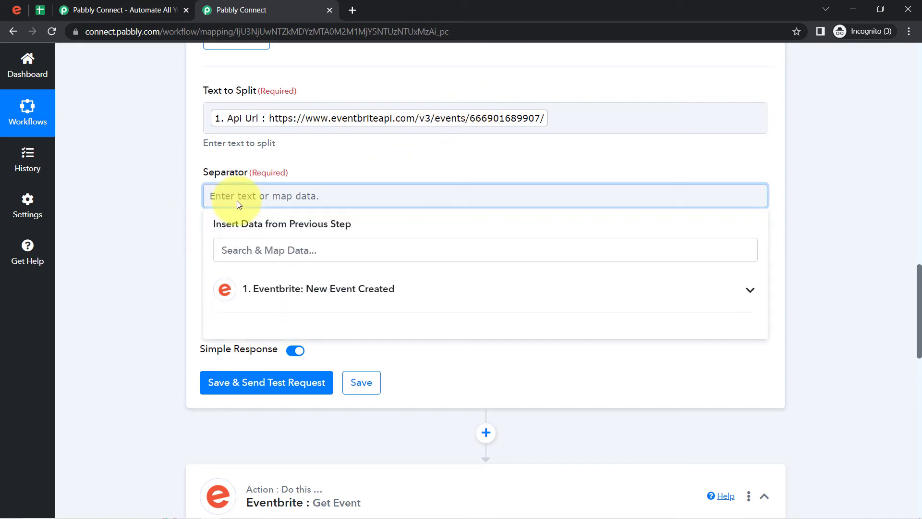
{"action": "type", "text": "/"}
{"action": "left_click", "coordinate": [168, 209]}
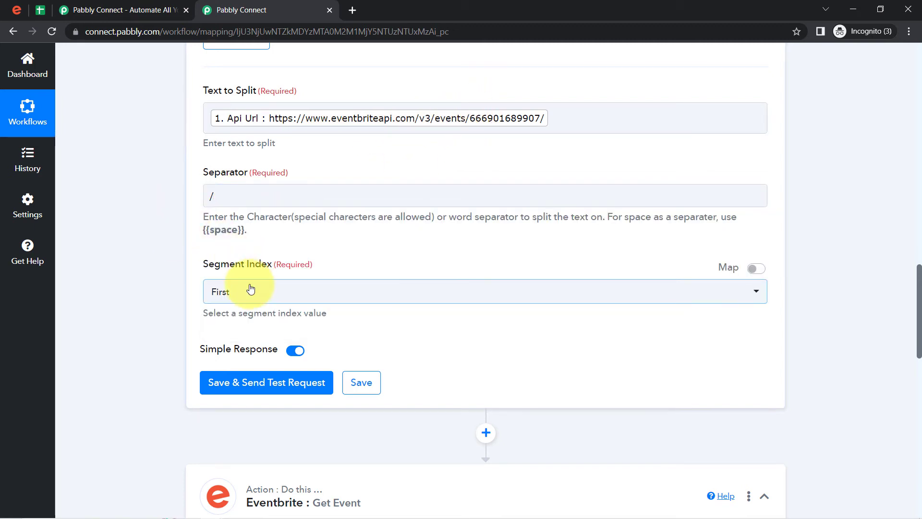
{"action": "left_click", "coordinate": [250, 289]}
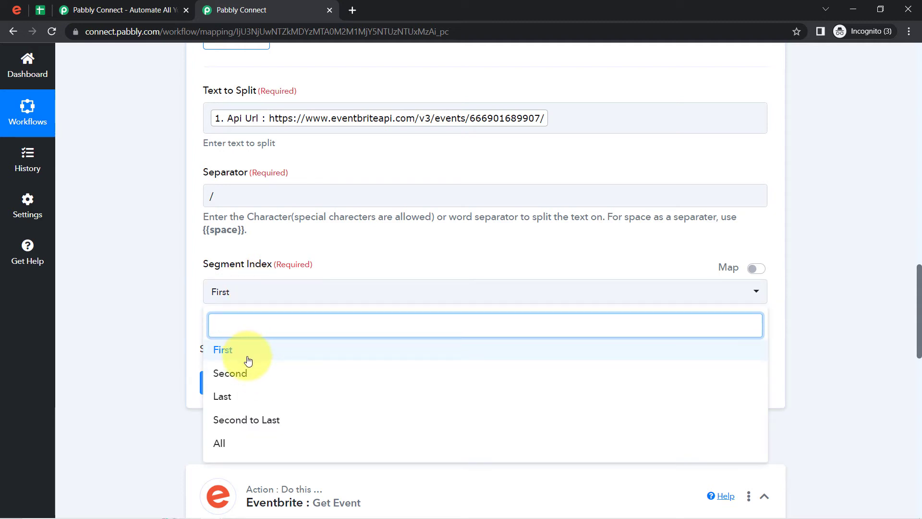
{"action": "left_click", "coordinate": [216, 442]}
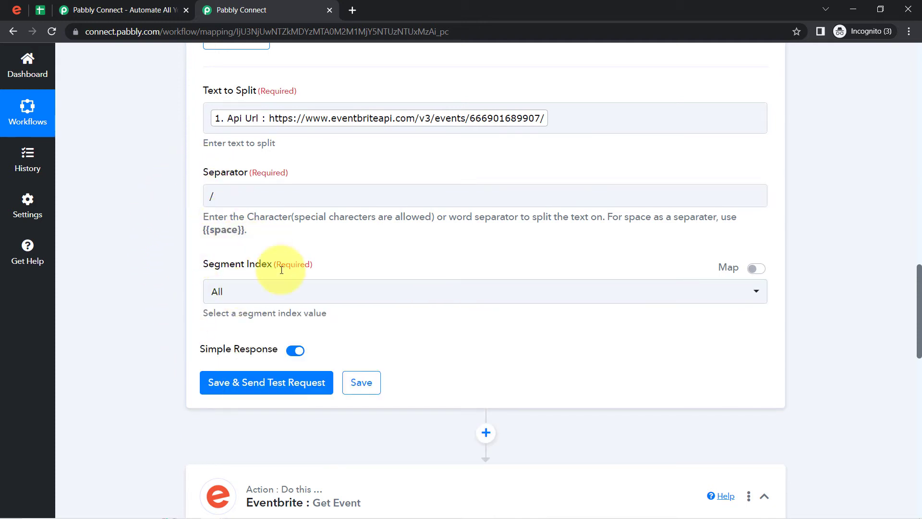
Save the Split Text action with a test request and examine the returned URL segments for the event ID.
{"action": "left_click", "coordinate": [238, 387]}
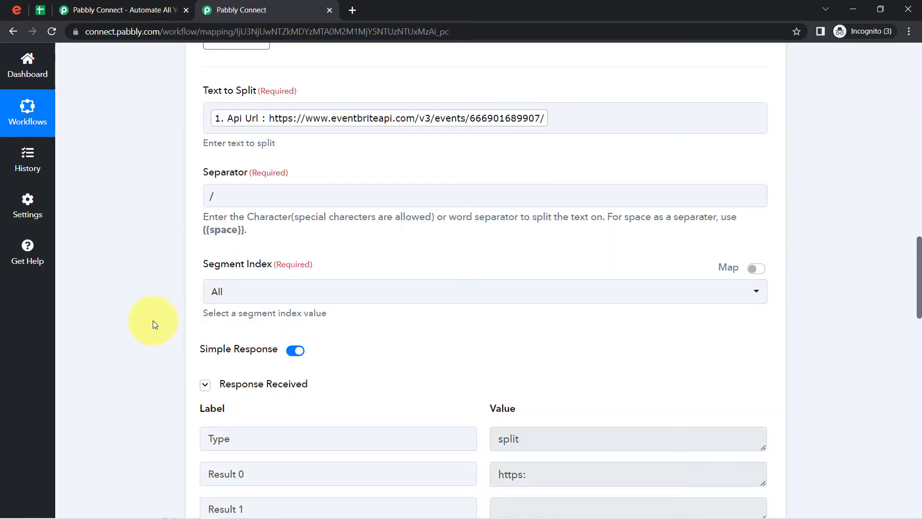
{"action": "scroll", "coordinate": [154, 325], "scroll_direction": "down", "scroll_amount": 4}
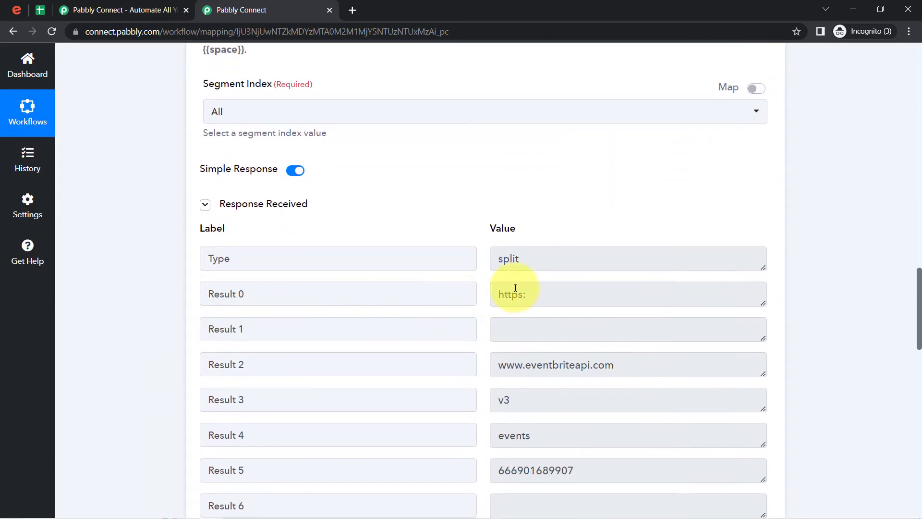
{"action": "left_click", "coordinate": [502, 298]}
{"action": "left_click_drag", "start_coordinate": [598, 356], "coordinate": [475, 406]}
{"action": "left_click_drag", "start_coordinate": [535, 442], "coordinate": [477, 438]}
{"action": "left_click_drag", "start_coordinate": [548, 471], "coordinate": [506, 456]}
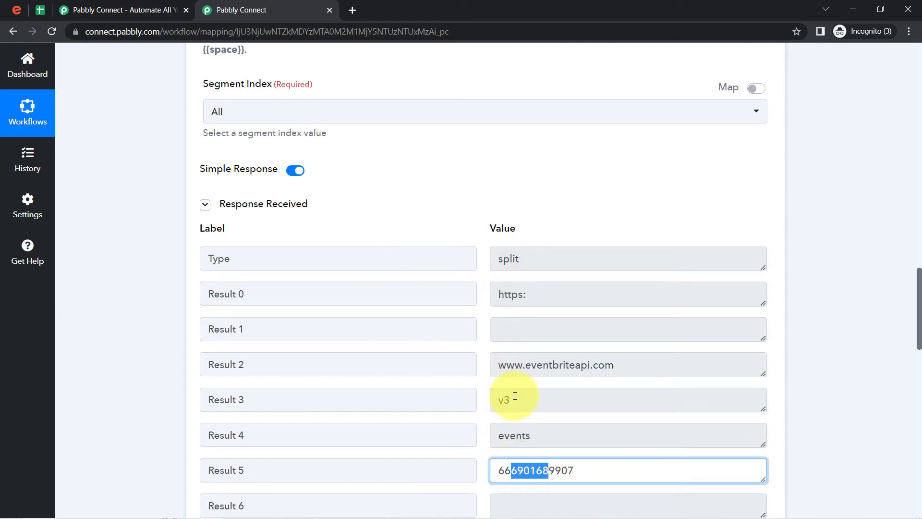
Save the existing Eventbrite #13 connection for the Get Event action.
{"action": "triple_click", "coordinate": [309, 475]}
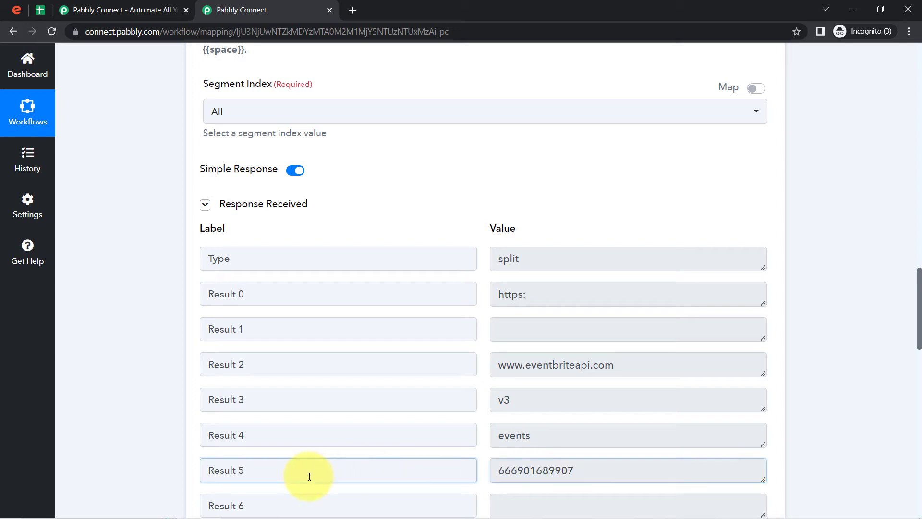
{"action": "double_click", "coordinate": [566, 477]}
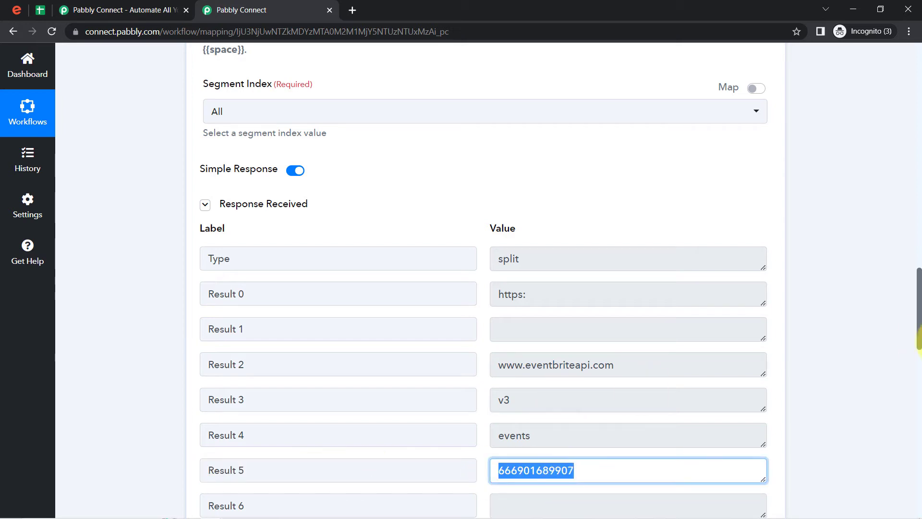
{"action": "left_click_drag", "start_coordinate": [918, 304], "coordinate": [918, 431]}
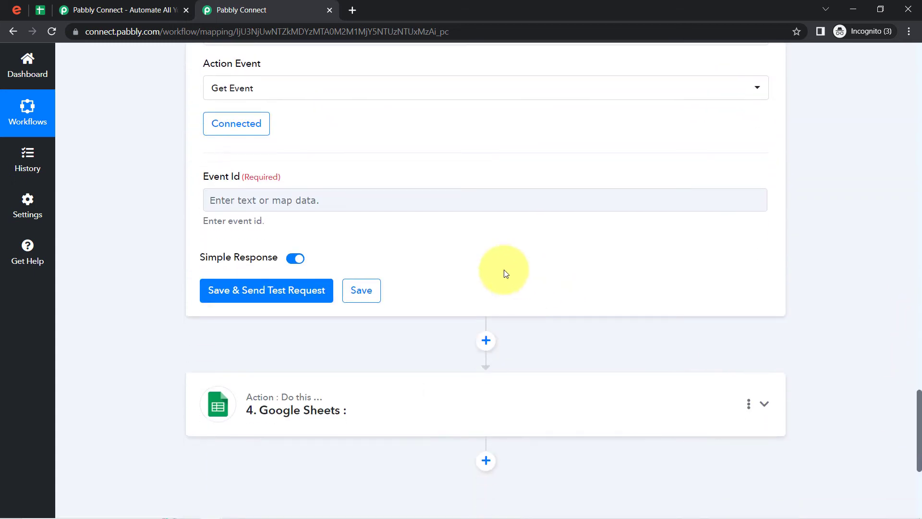
{"action": "left_click", "coordinate": [223, 200]}
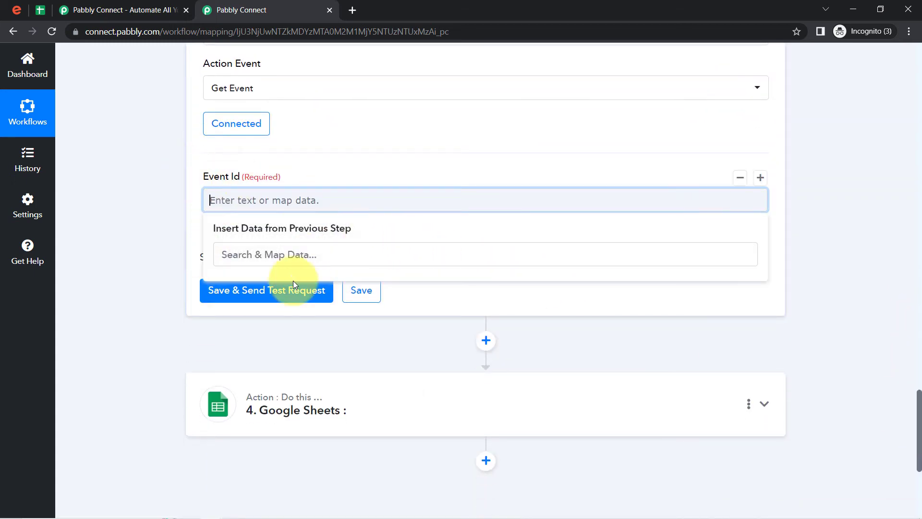
{"action": "left_click", "coordinate": [174, 191]}
{"action": "left_click", "coordinate": [238, 126]}
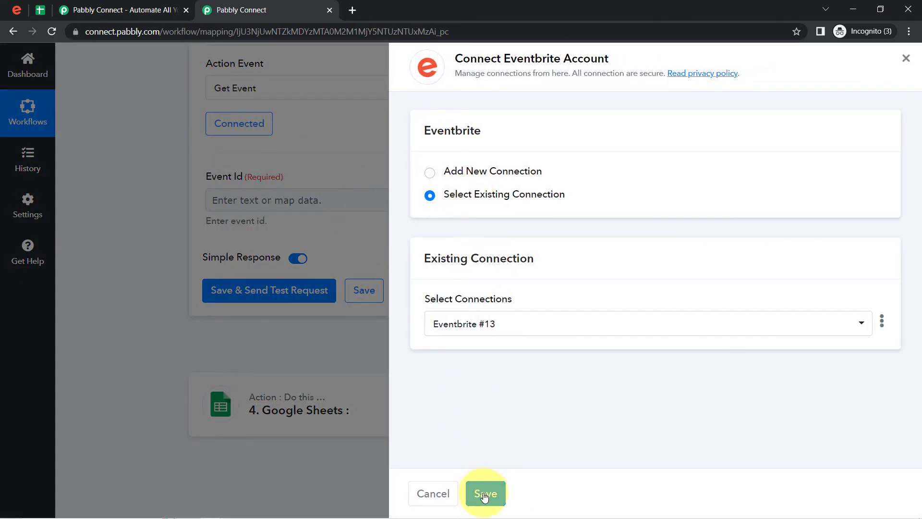
{"action": "left_click", "coordinate": [484, 494]}
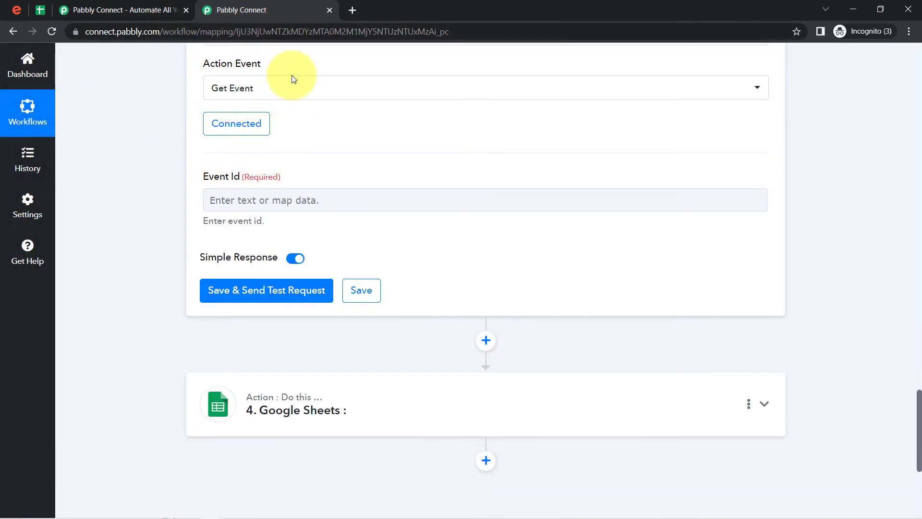
Map Result 5 from the Text Formatter's Split Text step as the Event Id of the Get Event action.
{"action": "left_click", "coordinate": [228, 207]}
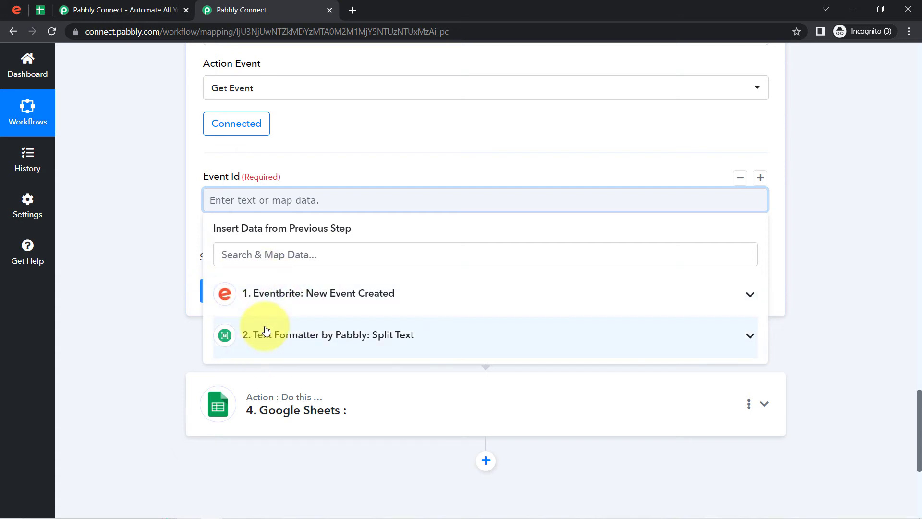
{"action": "left_click", "coordinate": [297, 340]}
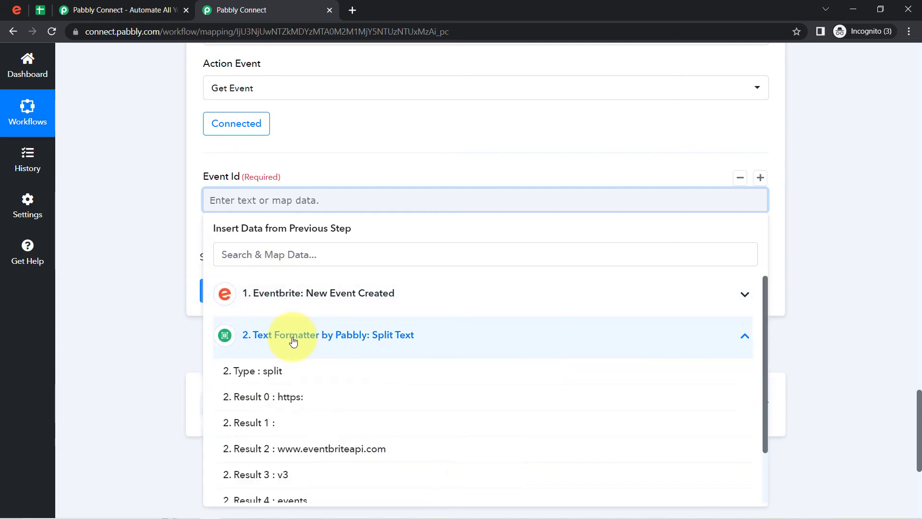
{"action": "scroll", "coordinate": [267, 384], "scroll_direction": "down", "scroll_amount": 2}
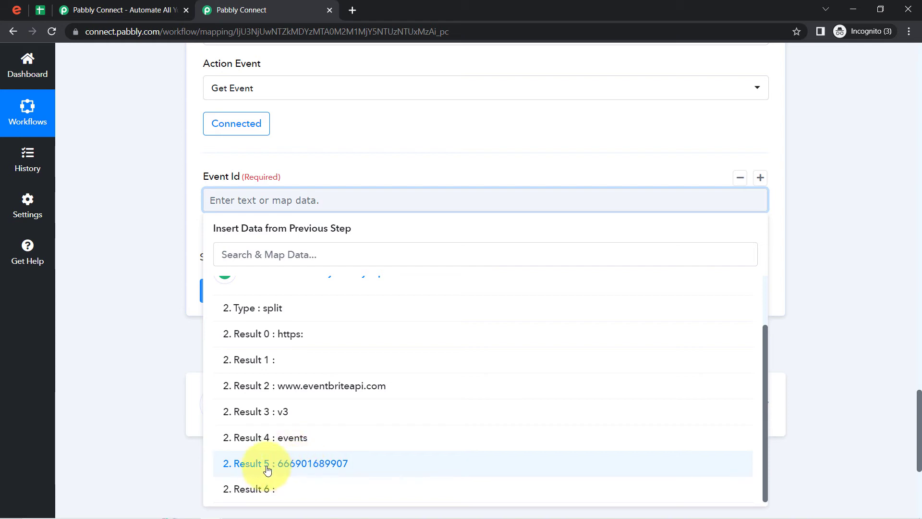
{"action": "left_click", "coordinate": [294, 468]}
{"action": "left_click", "coordinate": [143, 180]}
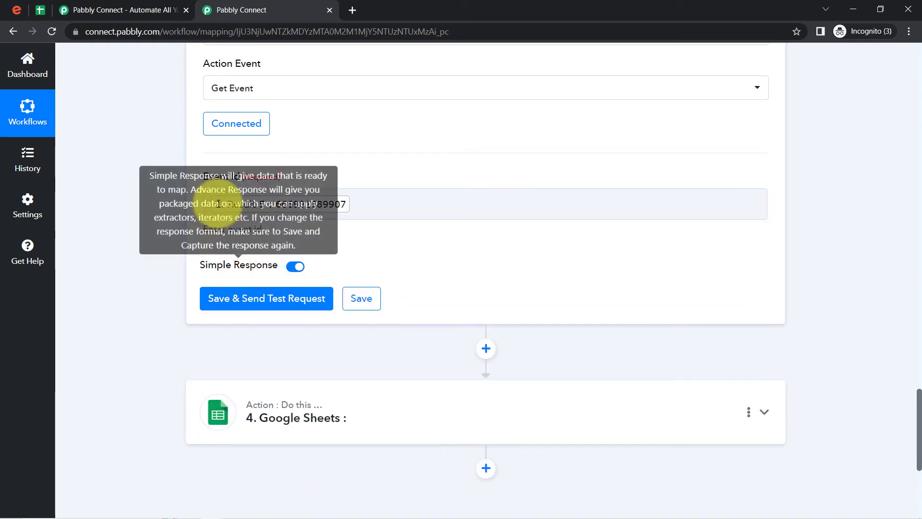
Save the Get Event action with a test request and examine the returned event name, URL, timezone, and start and end times.
{"action": "left_click", "coordinate": [208, 300]}
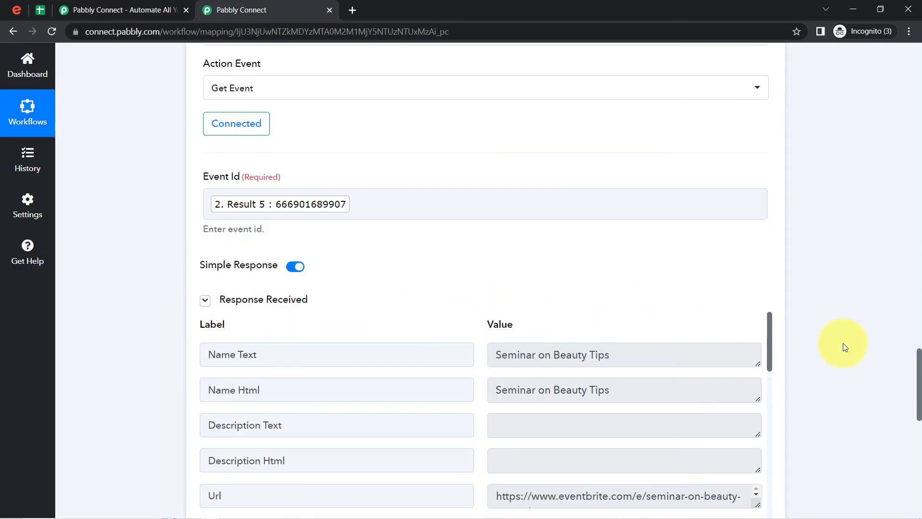
{"action": "left_click_drag", "start_coordinate": [919, 366], "coordinate": [919, 392]}
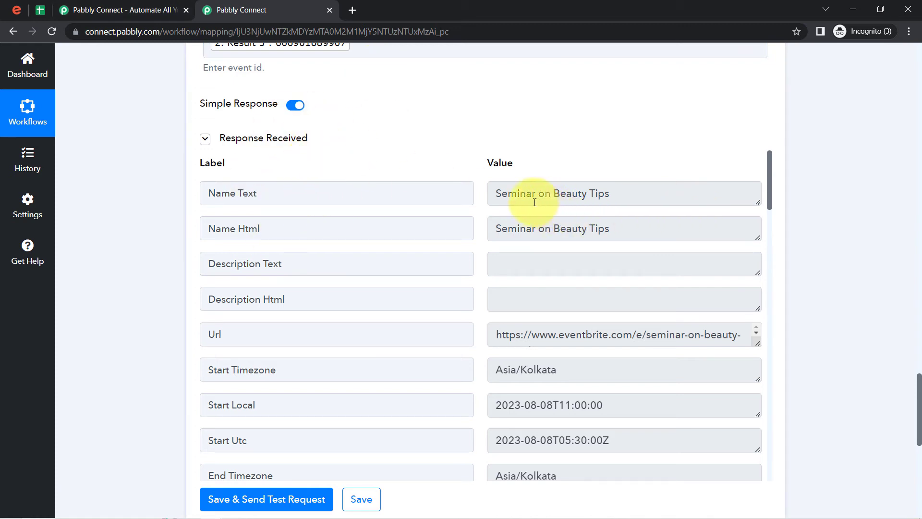
{"action": "left_click_drag", "start_coordinate": [521, 198], "coordinate": [549, 204]}
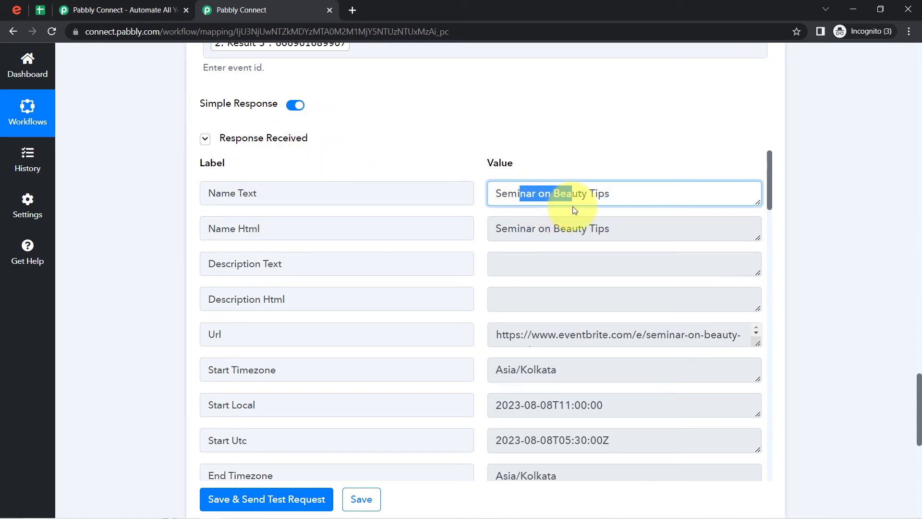
{"action": "left_click", "coordinate": [595, 207]}
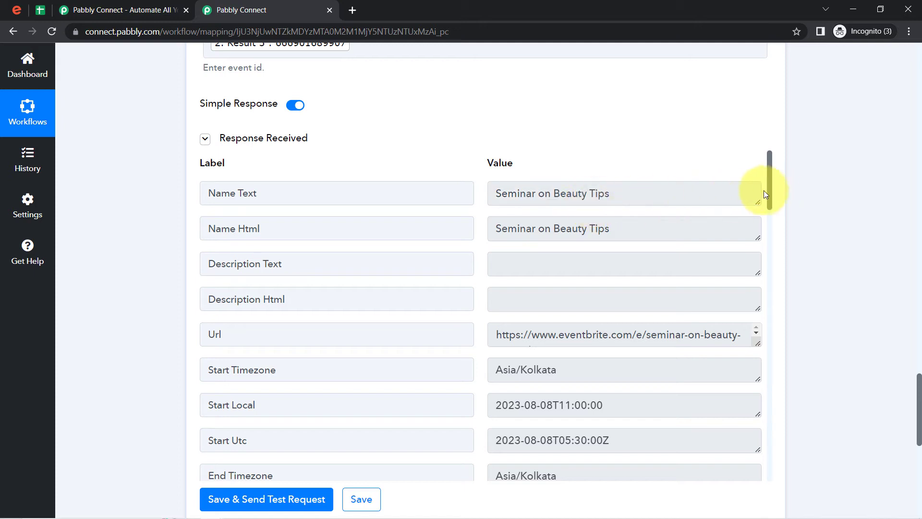
{"action": "left_click_drag", "start_coordinate": [771, 191], "coordinate": [772, 212]}
{"action": "double_click", "coordinate": [561, 204]}
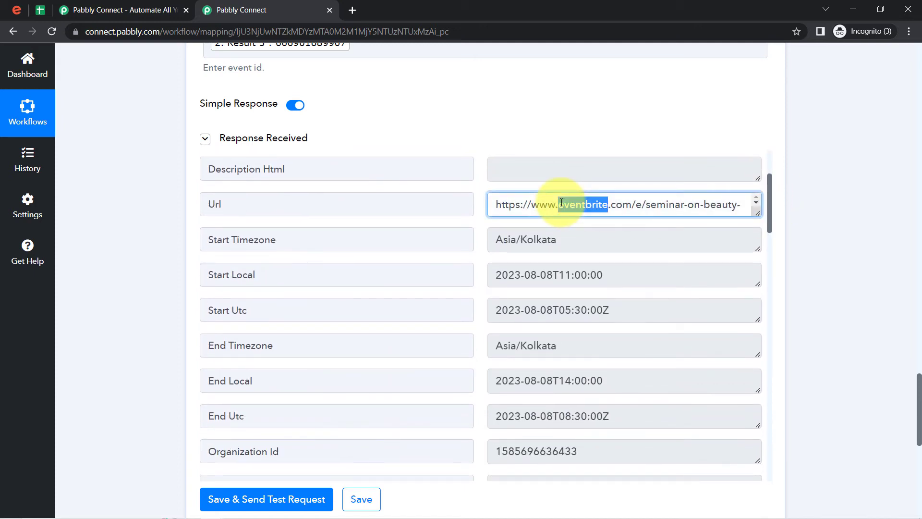
{"action": "triple_click", "coordinate": [562, 204]}
{"action": "left_click_drag", "start_coordinate": [507, 232], "coordinate": [557, 238]}
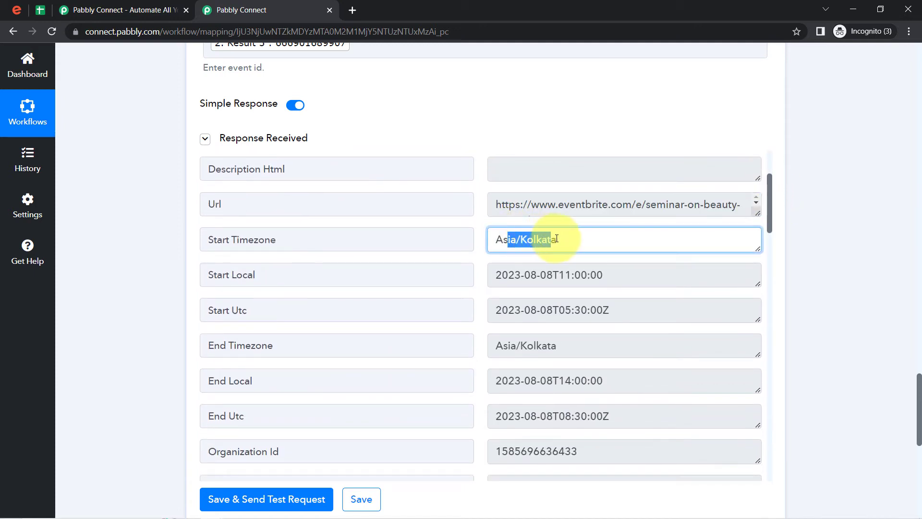
{"action": "left_click_drag", "start_coordinate": [530, 274], "coordinate": [558, 286]}
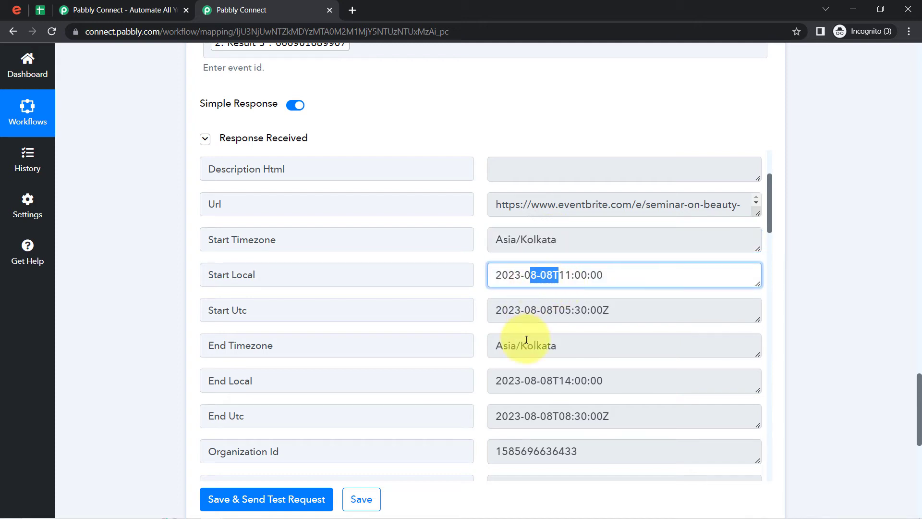
{"action": "left_click_drag", "start_coordinate": [509, 373], "coordinate": [581, 370]}
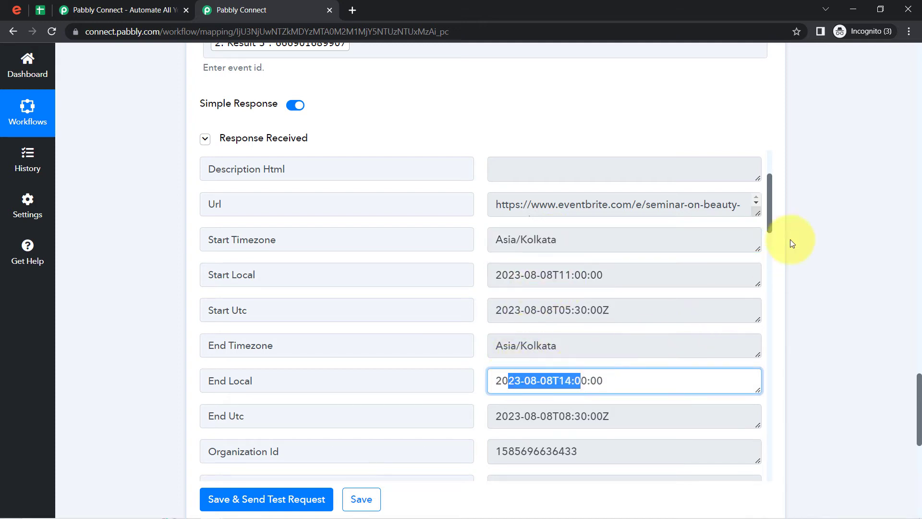
{"action": "left_click_drag", "start_coordinate": [777, 212], "coordinate": [734, 138]}
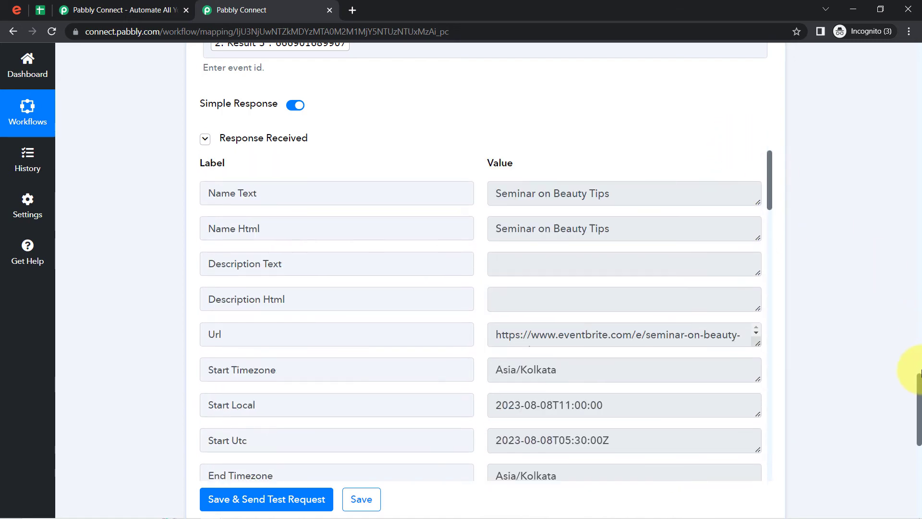
Check the draft event's details page in Eventbrite and return to the Pabbly Connect workflow.
{"action": "left_click_drag", "start_coordinate": [918, 401], "coordinate": [894, 4]}
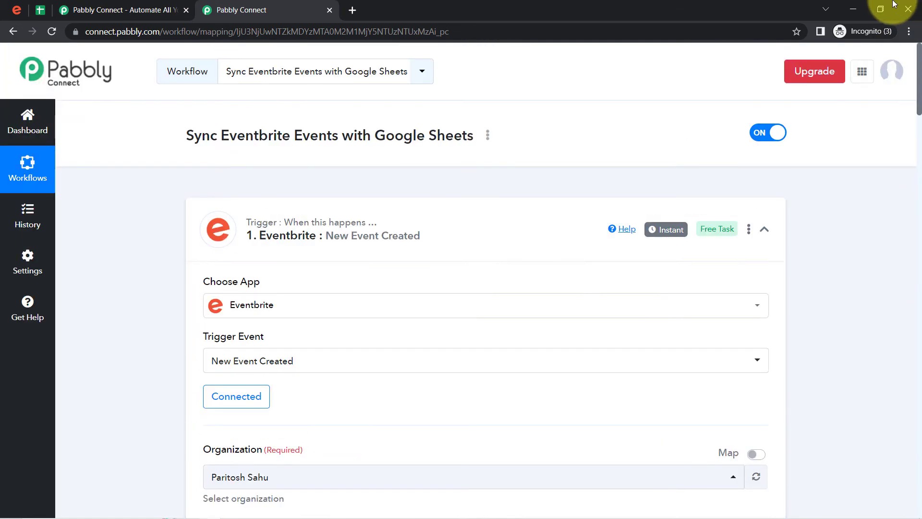
{"action": "left_click", "coordinate": [19, 7]}
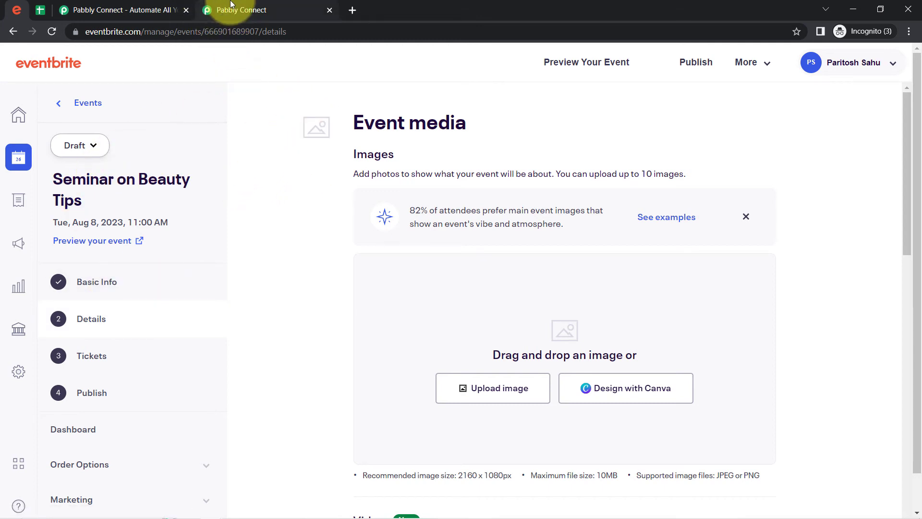
{"action": "left_click", "coordinate": [256, 10]}
{"action": "mouse_move", "coordinate": [655, 229]}
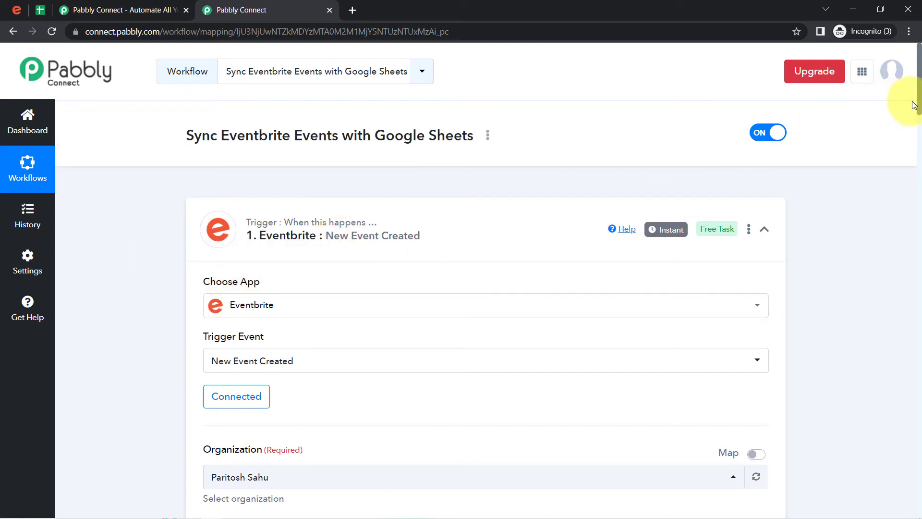
Set the Google Sheets action's event to Add New Row and open its account connection settings.
{"action": "left_click_drag", "start_coordinate": [919, 104], "coordinate": [869, 493]}
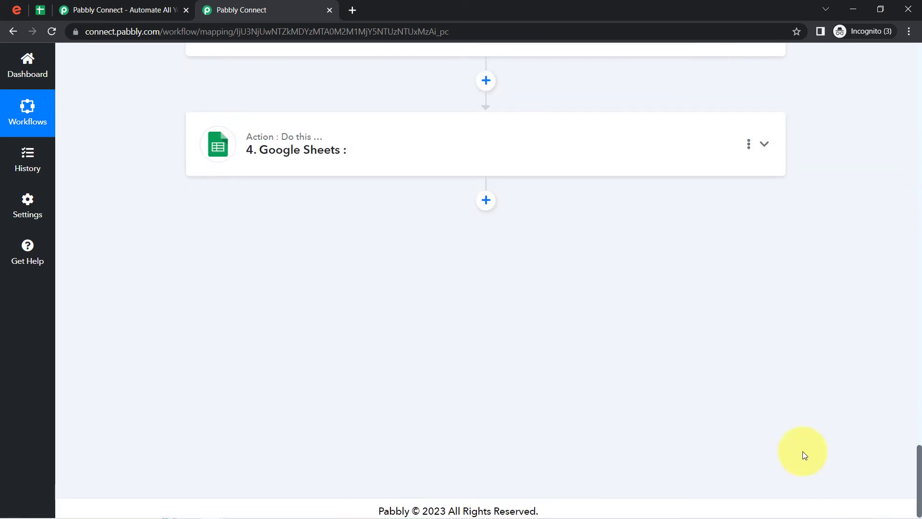
{"action": "left_click", "coordinate": [290, 164]}
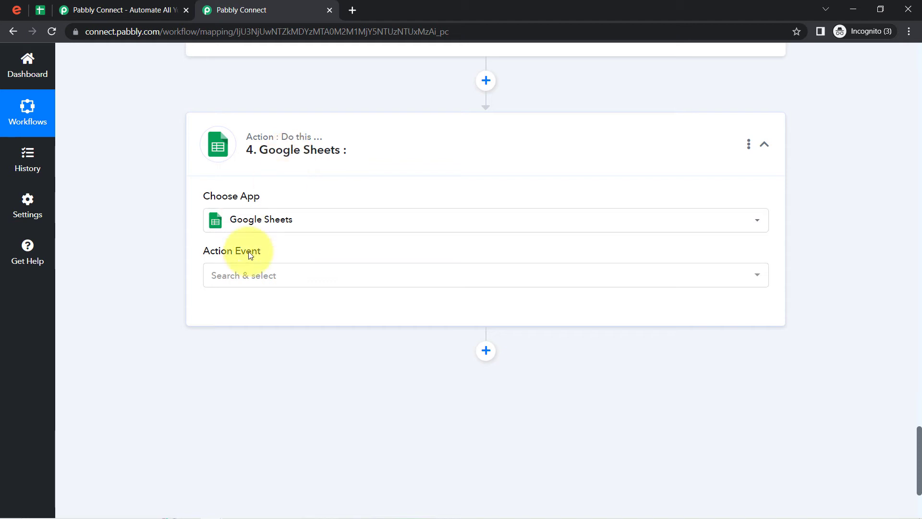
{"action": "left_click", "coordinate": [242, 286]}
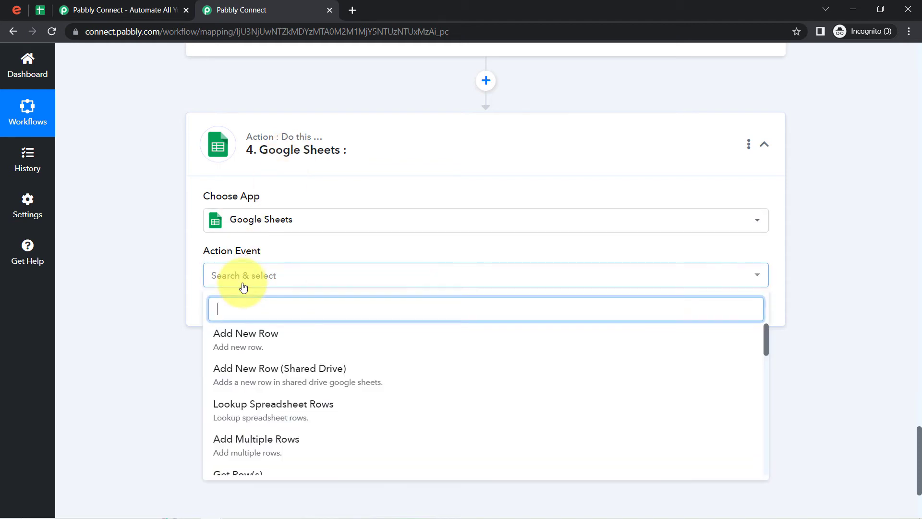
{"action": "left_click", "coordinate": [246, 346]}
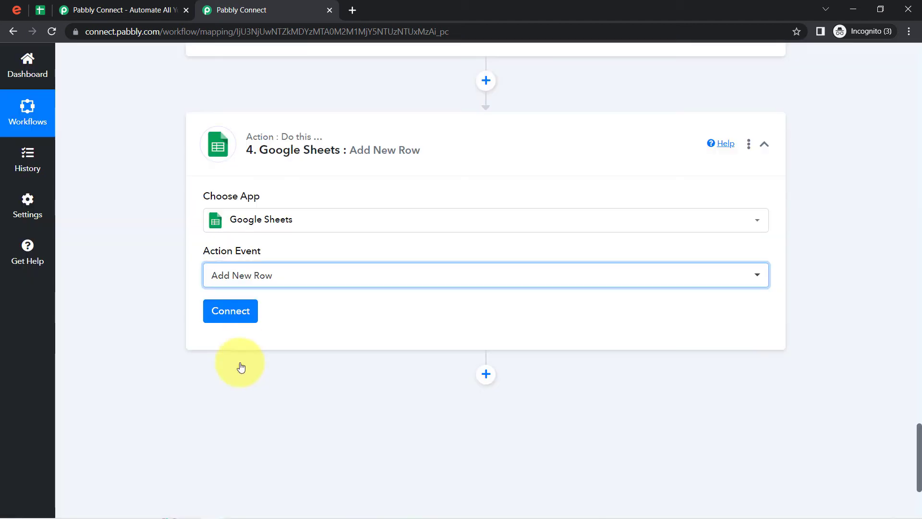
{"action": "left_click", "coordinate": [235, 312]}
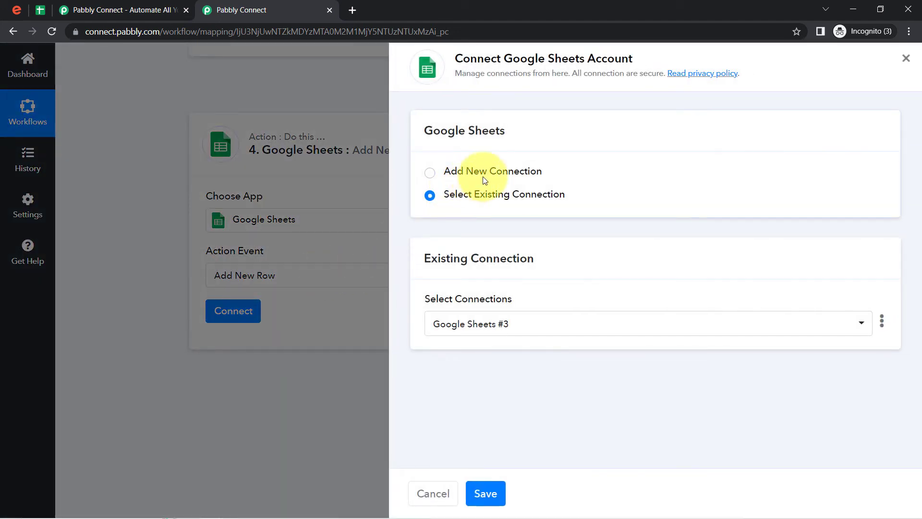
{"action": "left_click", "coordinate": [483, 179]}
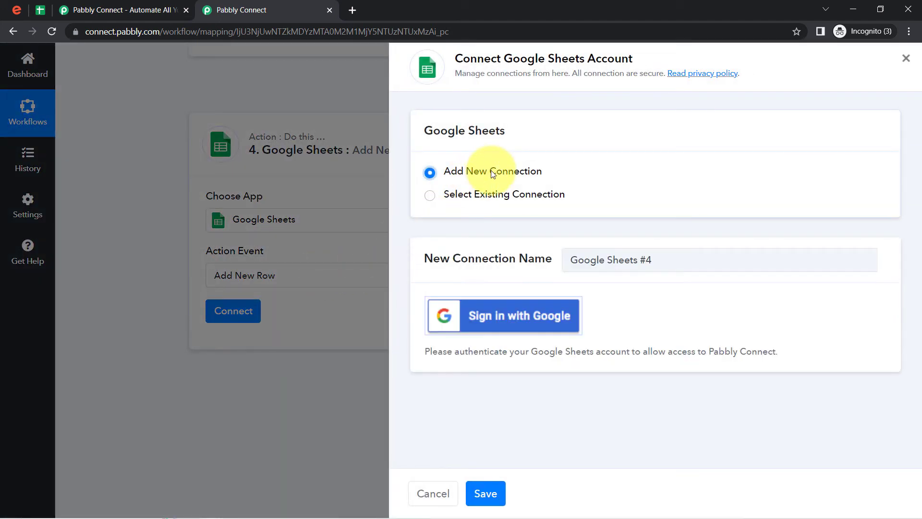
{"action": "left_click", "coordinate": [499, 316]}
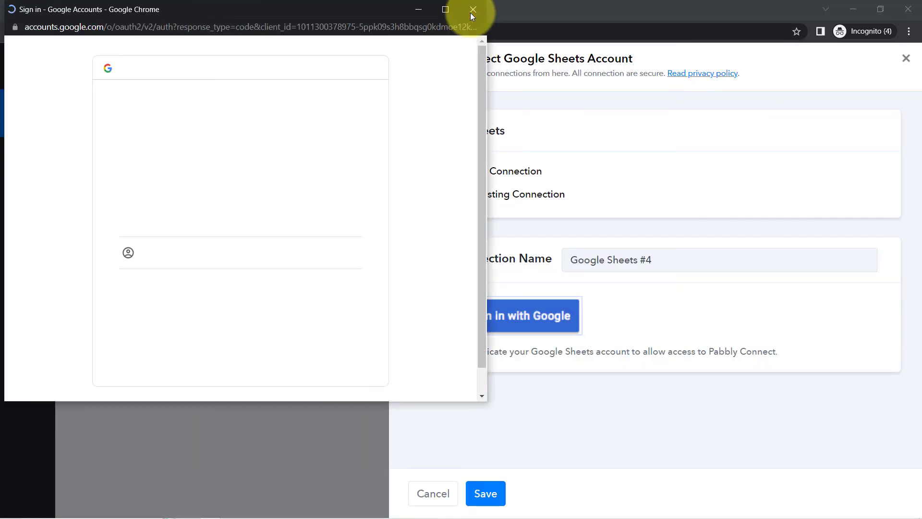
{"action": "left_click", "coordinate": [472, 10]}
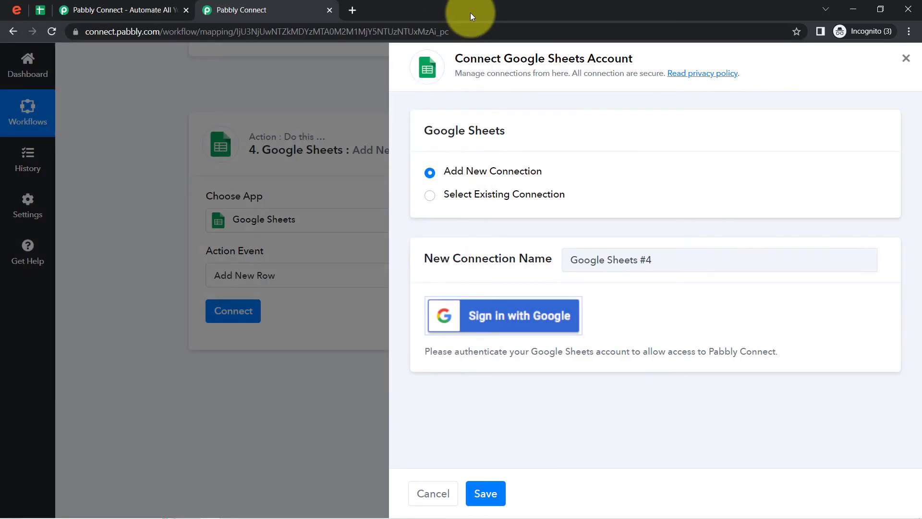
Connect the Add New Row action through the existing Google Sheets #3 connection.
{"action": "left_click", "coordinate": [493, 191]}
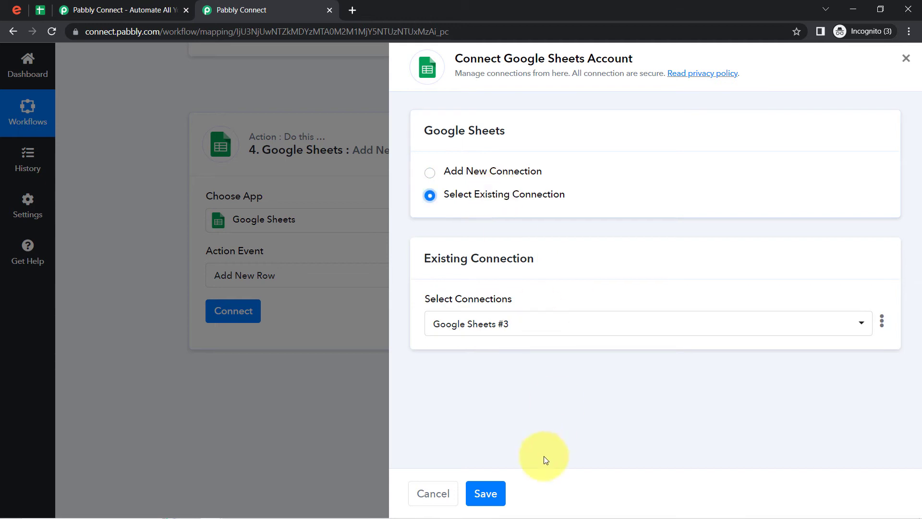
{"action": "left_click", "coordinate": [487, 493]}
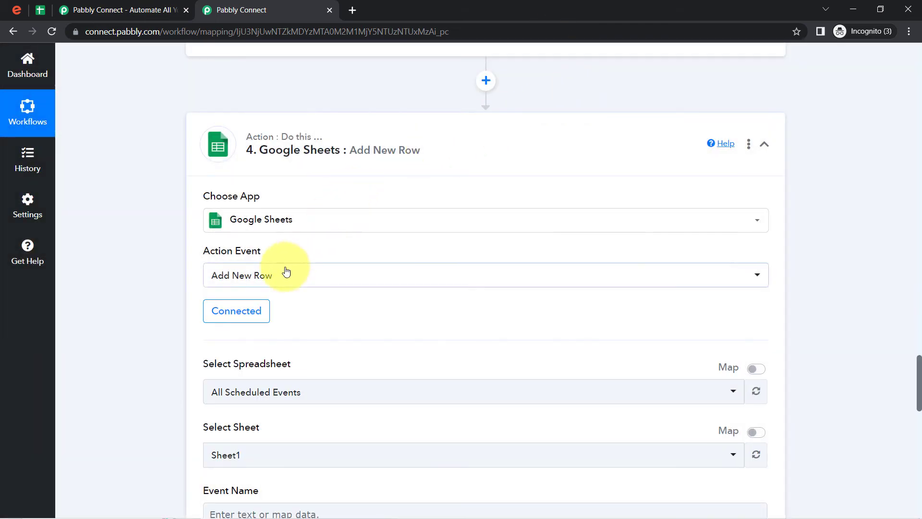
Select All Scheduled Events as the spreadsheet for the Add New Row action.
{"action": "left_click_drag", "start_coordinate": [919, 359], "coordinate": [919, 389]}
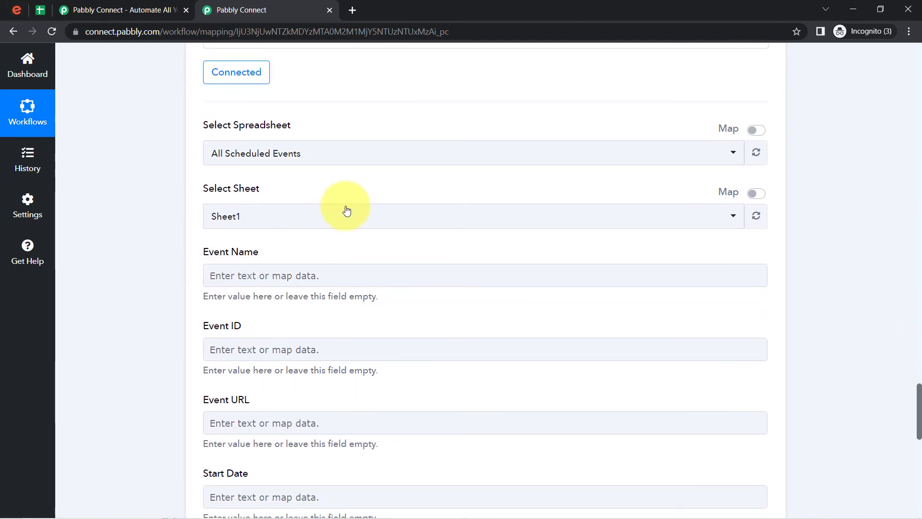
{"action": "left_click", "coordinate": [311, 154]}
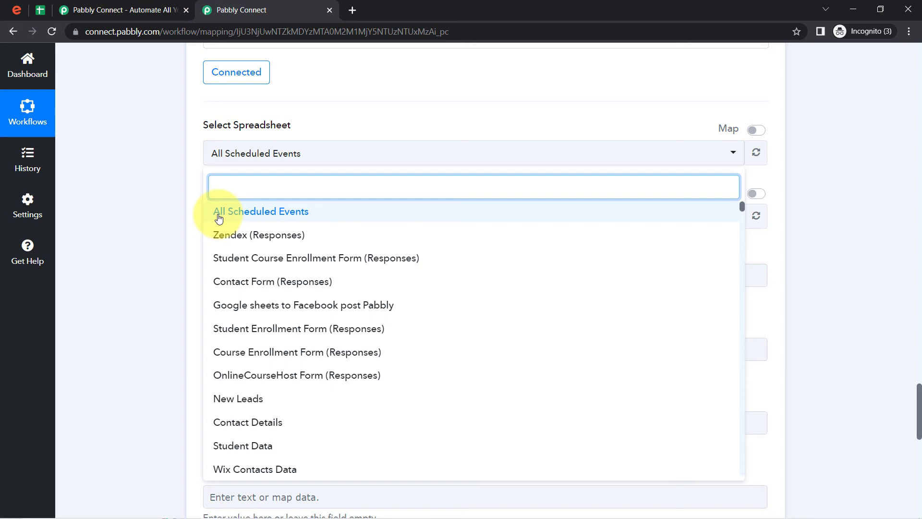
{"action": "left_click", "coordinate": [41, 9]}
{"action": "left_click", "coordinate": [211, 9]}
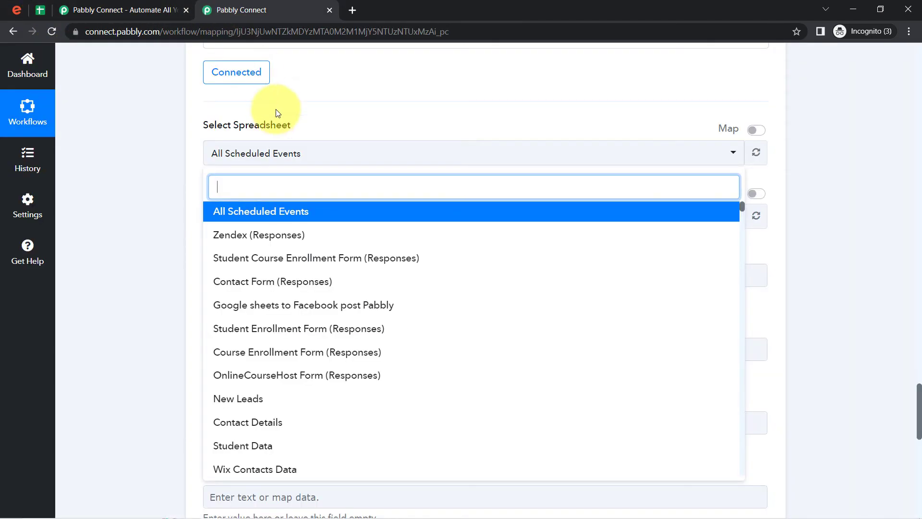
{"action": "left_click", "coordinate": [293, 213]}
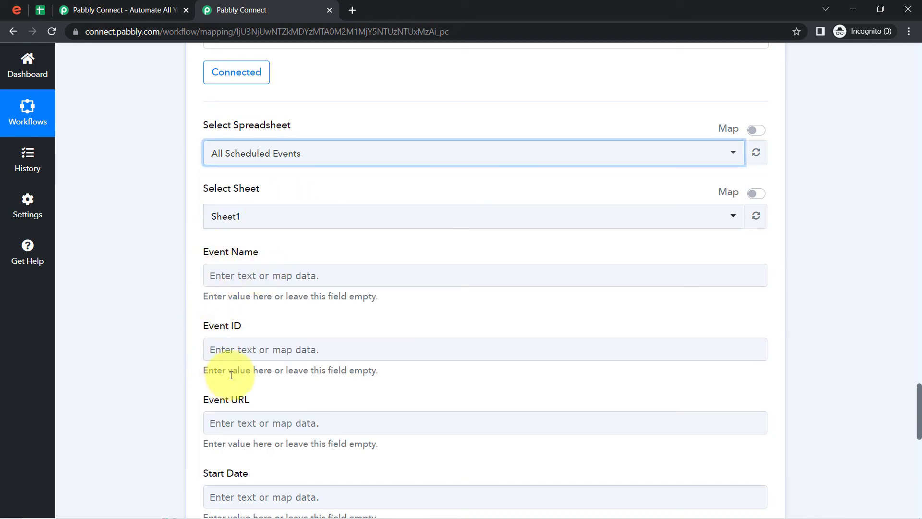
Compare the column headers and sheet name in the All Scheduled Events spreadsheet with the Add New Row action's fields.
{"action": "left_click", "coordinate": [50, 5]}
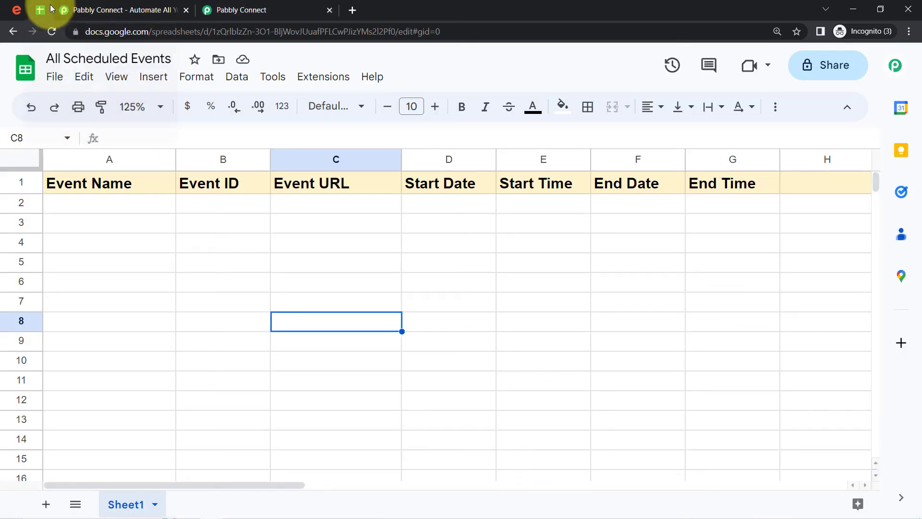
{"action": "left_click", "coordinate": [109, 160]}
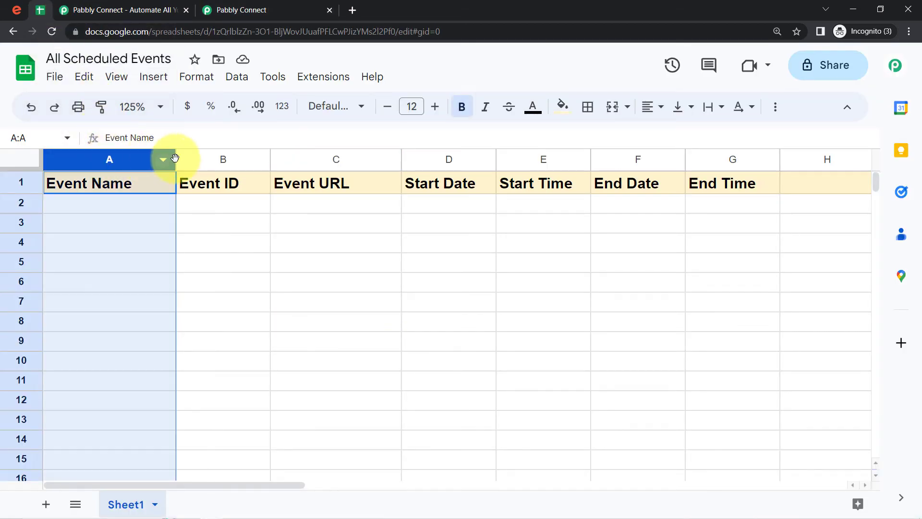
{"action": "left_click", "coordinate": [216, 159]}
{"action": "left_click", "coordinate": [371, 154]}
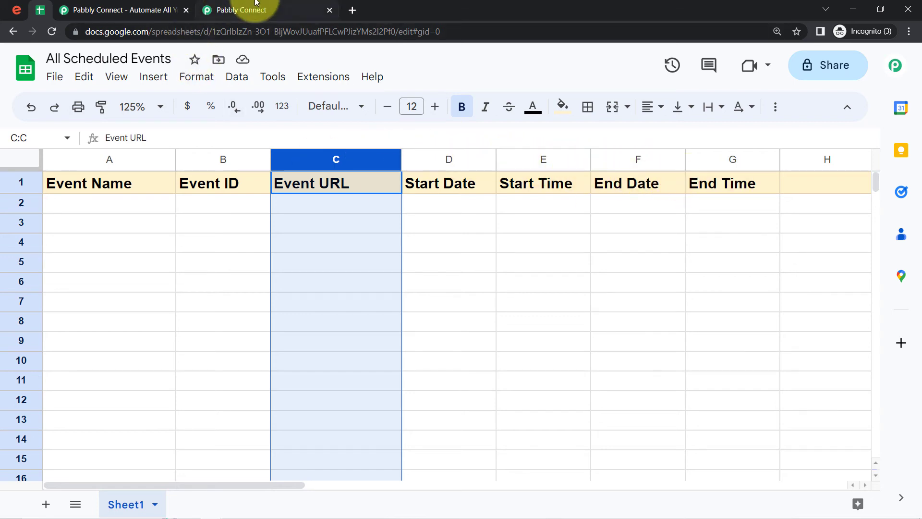
{"action": "left_click", "coordinate": [240, 9]}
{"action": "scroll", "coordinate": [226, 142], "scroll_direction": "down", "scroll_amount": 3}
{"action": "left_click_drag", "start_coordinate": [214, 131], "coordinate": [245, 131]}
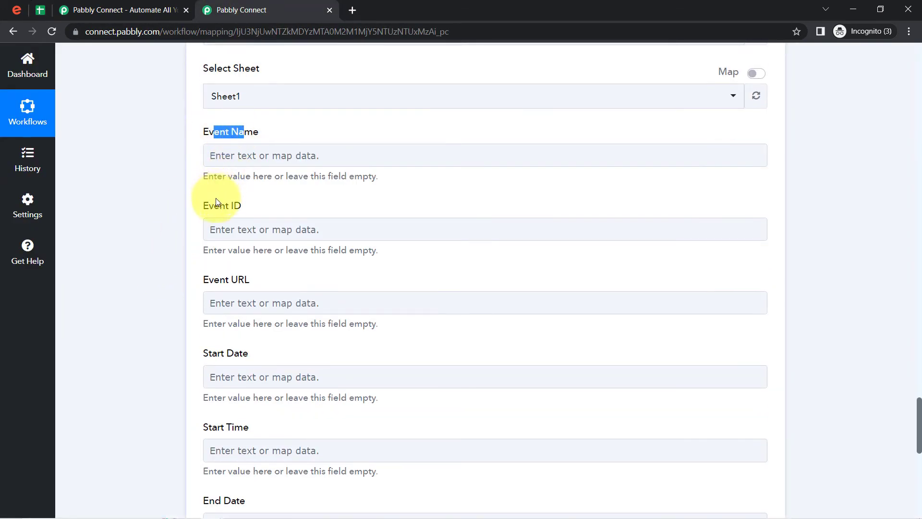
{"action": "left_click_drag", "start_coordinate": [215, 204], "coordinate": [265, 186]}
{"action": "scroll", "coordinate": [145, 250], "scroll_direction": "up", "scroll_amount": 3}
{"action": "left_click", "coordinate": [40, 7]}
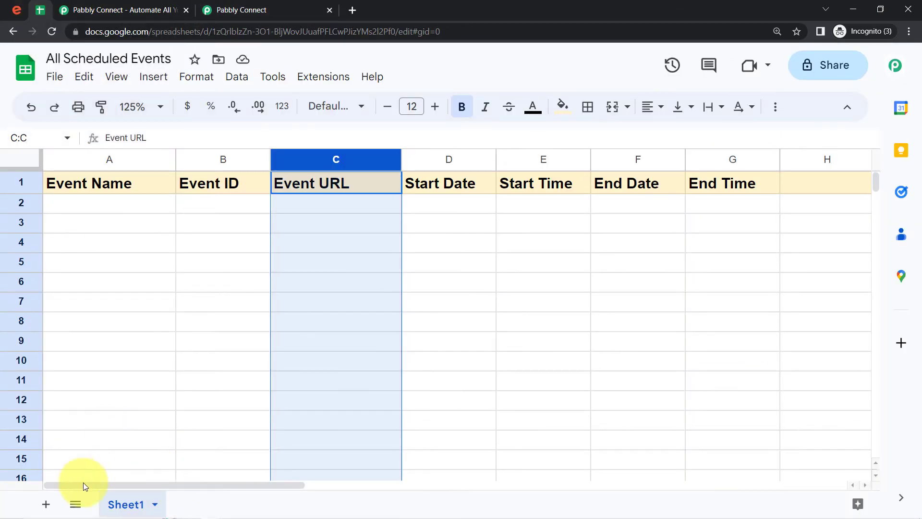
{"action": "left_click", "coordinate": [254, 10]}
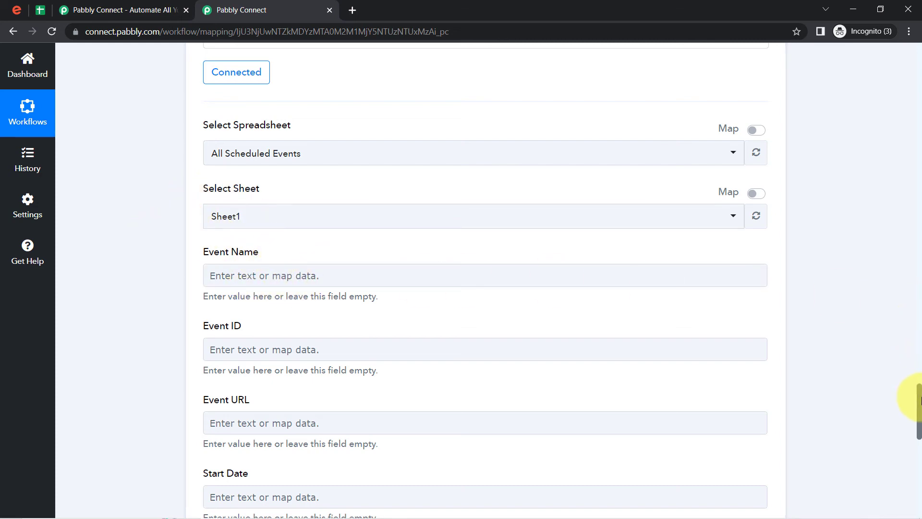
Map the Event Name field to Name Text from the Eventbrite Get Event step.
{"action": "left_click_drag", "start_coordinate": [918, 397], "coordinate": [886, 408]}
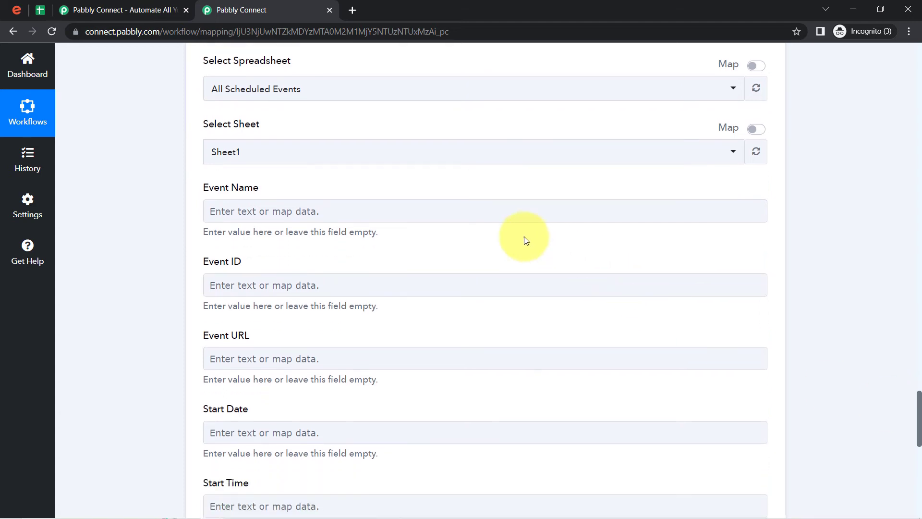
{"action": "left_click", "coordinate": [412, 211]}
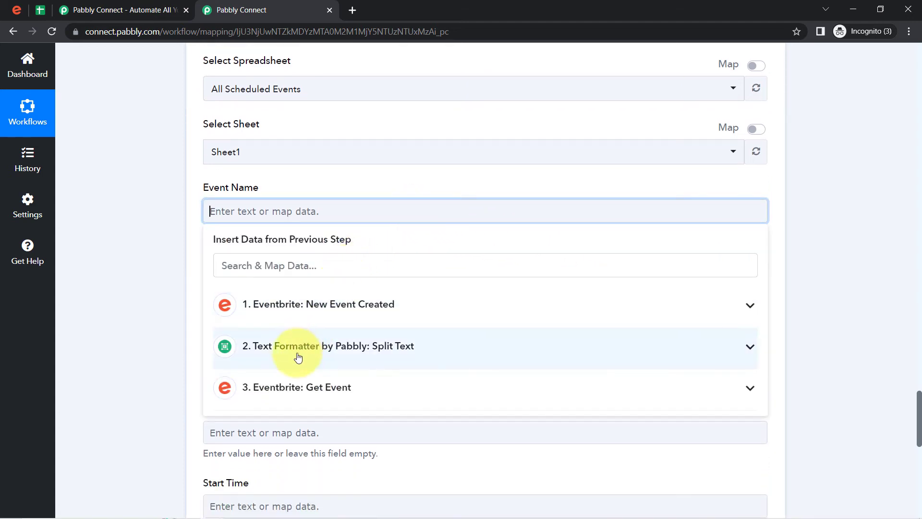
{"action": "left_click", "coordinate": [285, 386]}
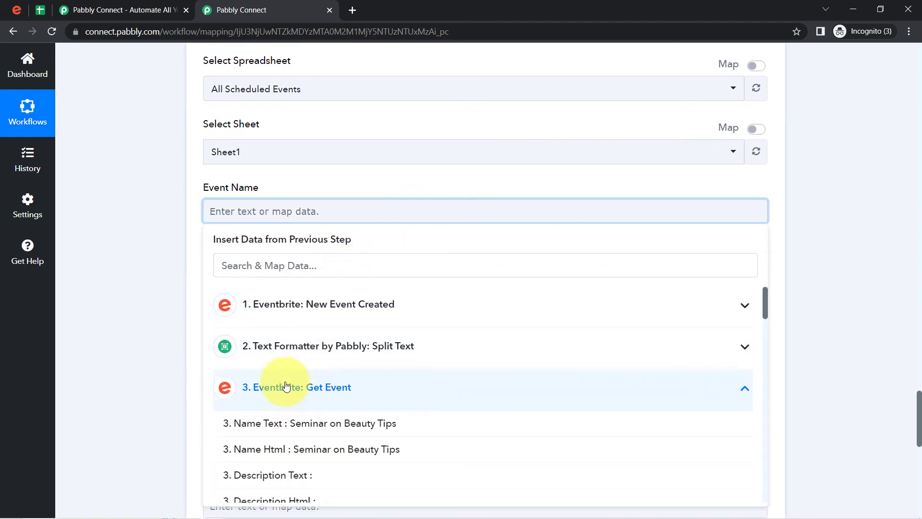
{"action": "scroll", "coordinate": [265, 378], "scroll_direction": "down", "scroll_amount": 2}
{"action": "left_click", "coordinate": [267, 361]}
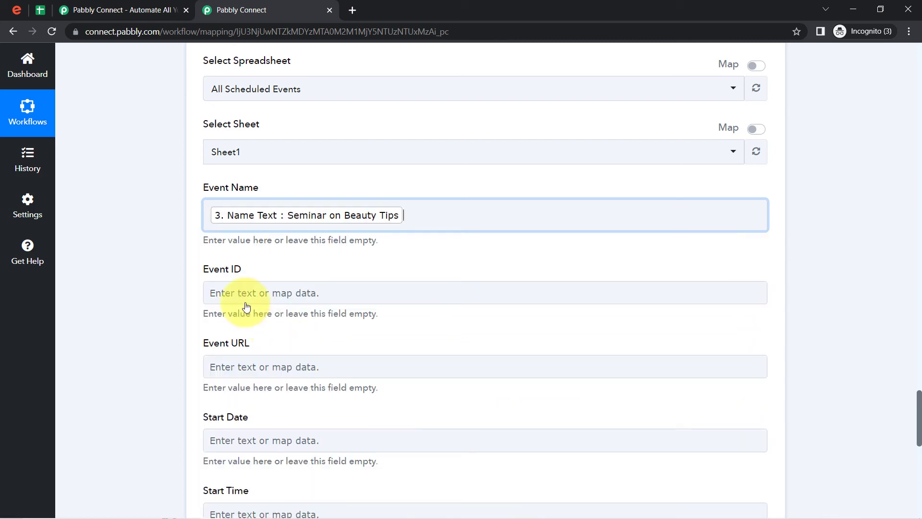
{"action": "left_click", "coordinate": [124, 234]}
Map the Event ID field to Result 5 from the Text Formatter Split Text step.
{"action": "left_click", "coordinate": [229, 288]}
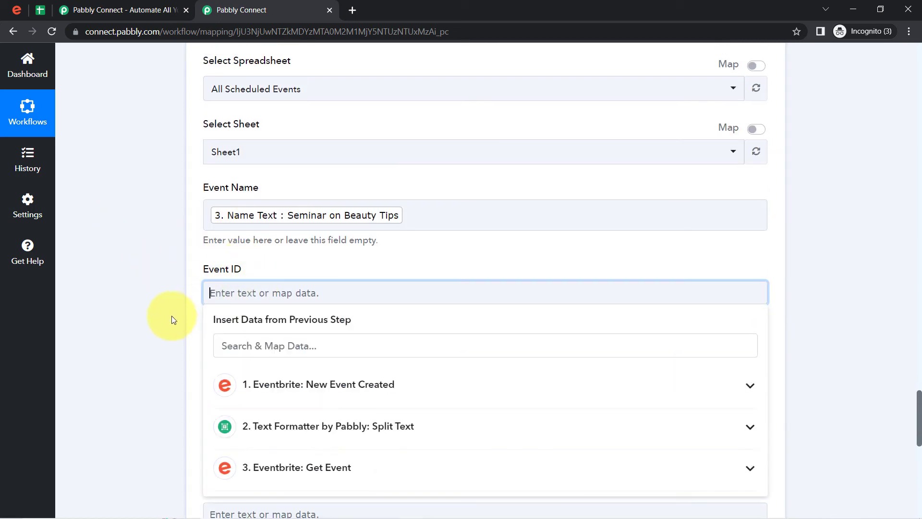
{"action": "scroll", "coordinate": [174, 321], "scroll_direction": "down", "scroll_amount": 4}
{"action": "left_click", "coordinate": [268, 256]}
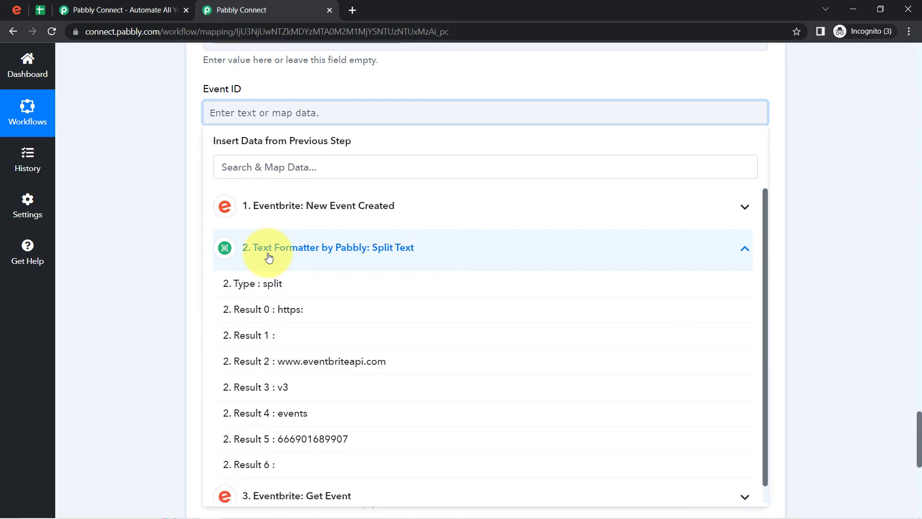
{"action": "left_click", "coordinate": [267, 440]}
{"action": "left_click", "coordinate": [147, 256]}
Map the Event URL field to Url from the Eventbrite Get Event step.
{"action": "left_click", "coordinate": [251, 196]}
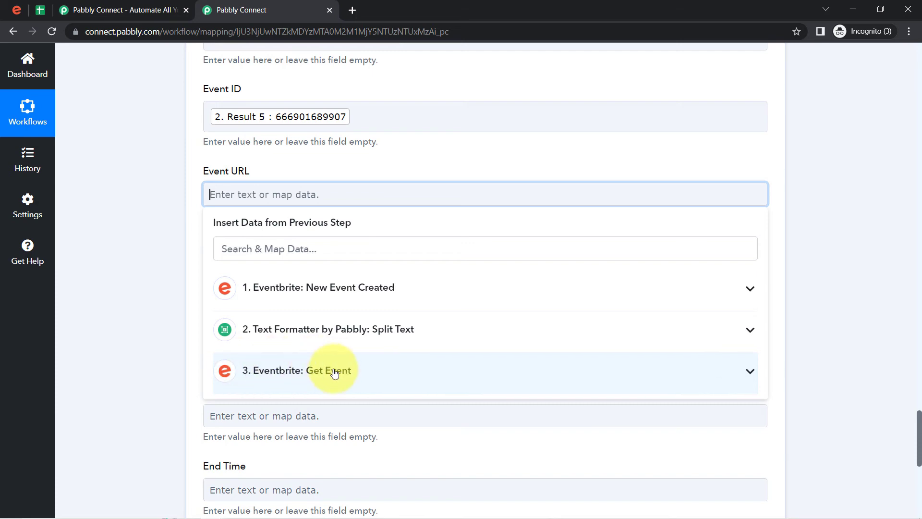
{"action": "left_click", "coordinate": [314, 372]}
{"action": "scroll", "coordinate": [312, 408], "scroll_direction": "up", "scroll_amount": 1}
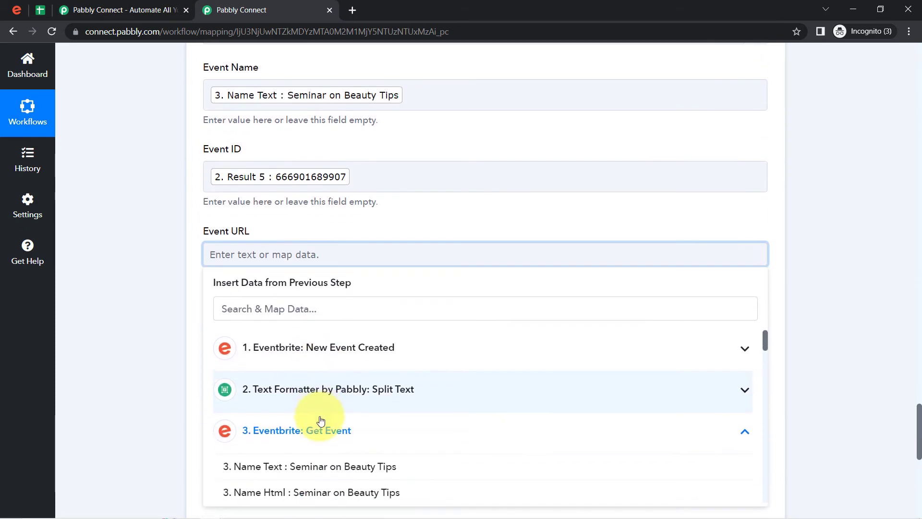
{"action": "scroll", "coordinate": [164, 380], "scroll_direction": "down", "scroll_amount": 5}
{"action": "left_click", "coordinate": [329, 330]}
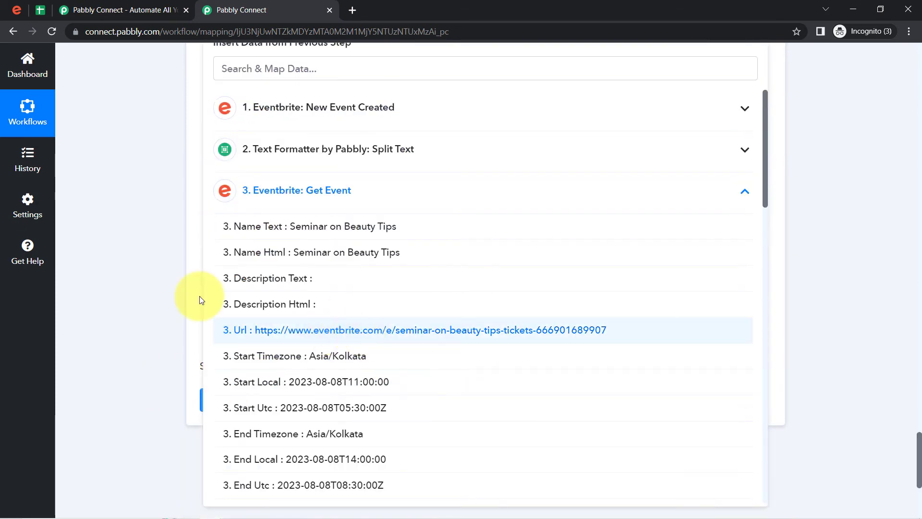
{"action": "left_click", "coordinate": [119, 257]}
Search the previous steps' data for "star" and map the Start Date field to Start Local from Get Event.
{"action": "left_click", "coordinate": [266, 132]}
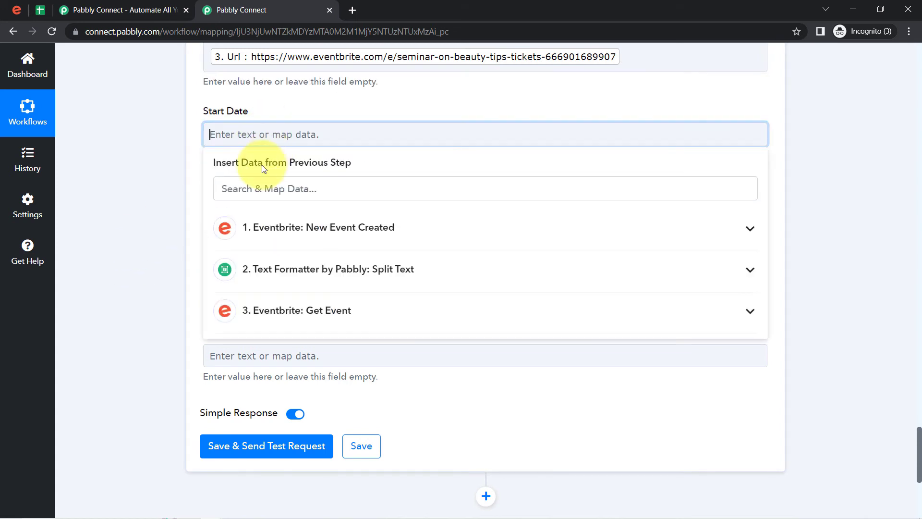
{"action": "left_click", "coordinate": [245, 194]}
{"action": "type", "text": "star"}
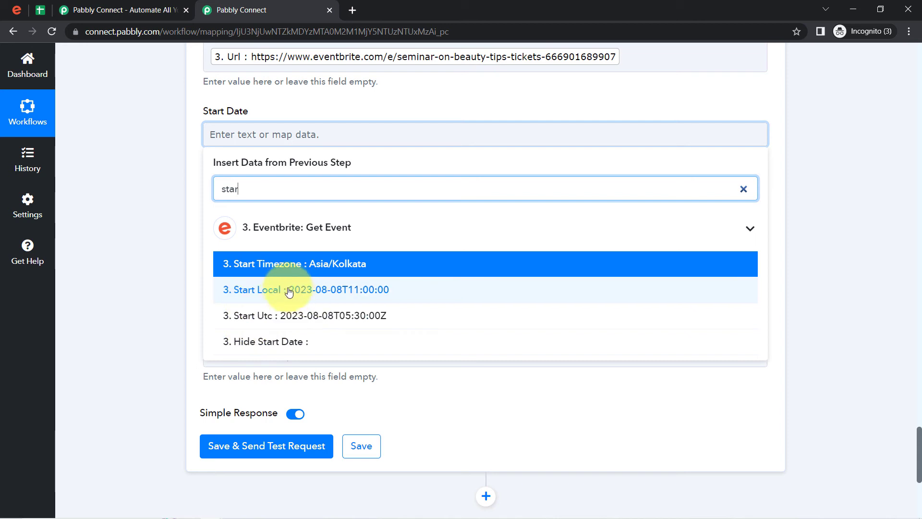
{"action": "left_click", "coordinate": [339, 296]}
{"action": "left_click", "coordinate": [119, 214]}
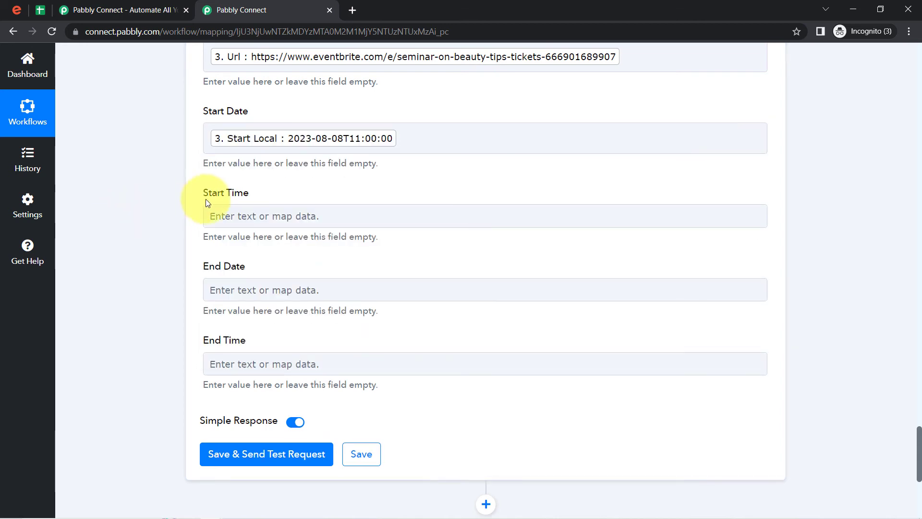
Check the date and time columns in the spreadsheet and review the workflow's Split Text settings.
{"action": "left_click", "coordinate": [240, 218]}
{"action": "left_click", "coordinate": [175, 235]}
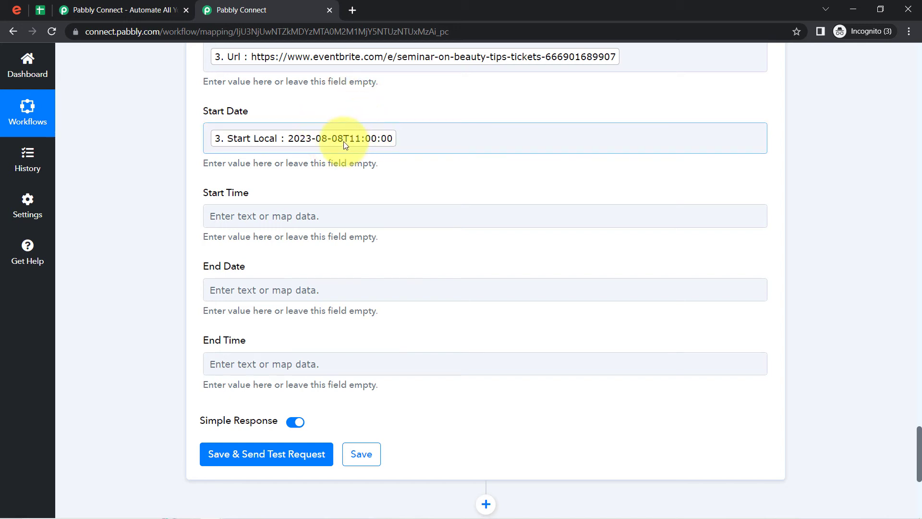
{"action": "left_click", "coordinate": [36, 10]}
{"action": "left_click", "coordinate": [516, 158]}
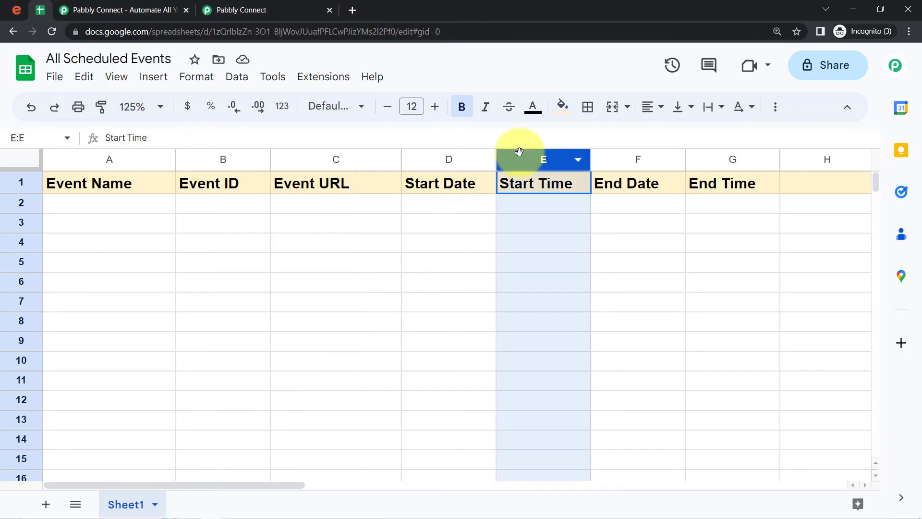
{"action": "left_click", "coordinate": [740, 159]}
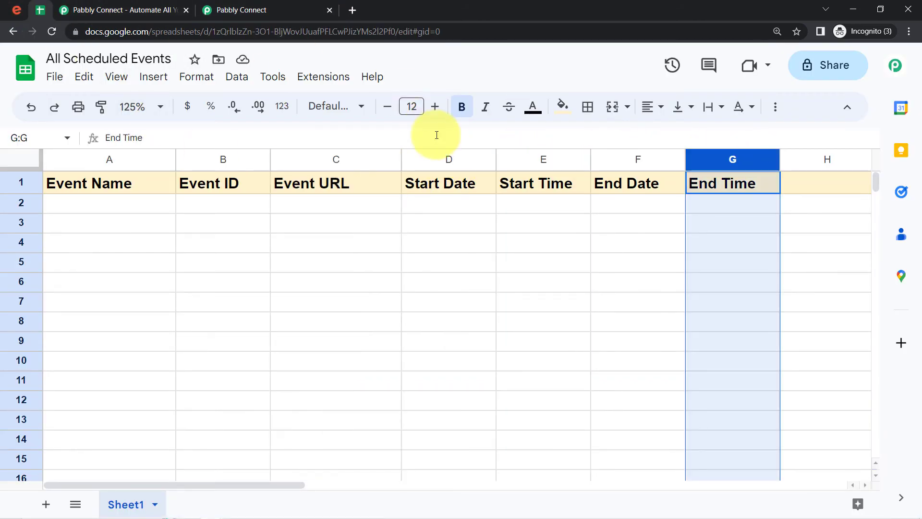
{"action": "left_click", "coordinate": [441, 164]}
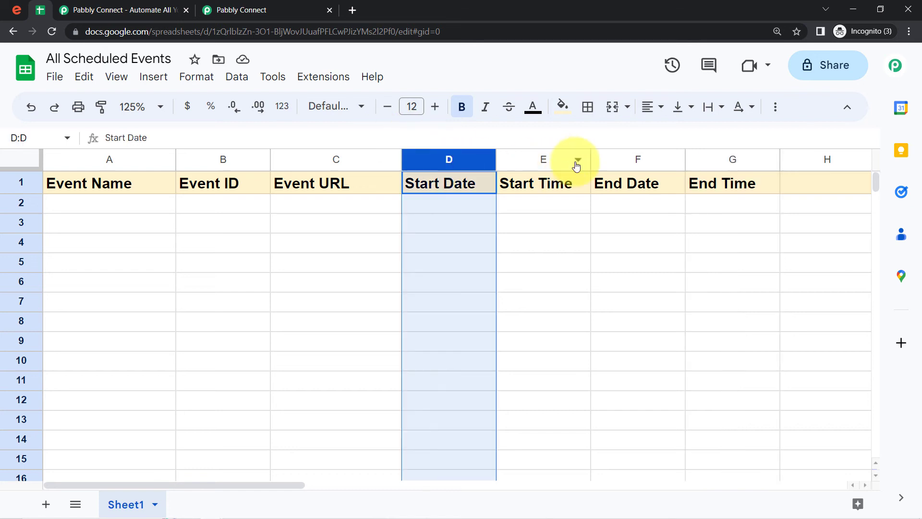
{"action": "left_click", "coordinate": [615, 159]}
{"action": "left_click", "coordinate": [235, 7]}
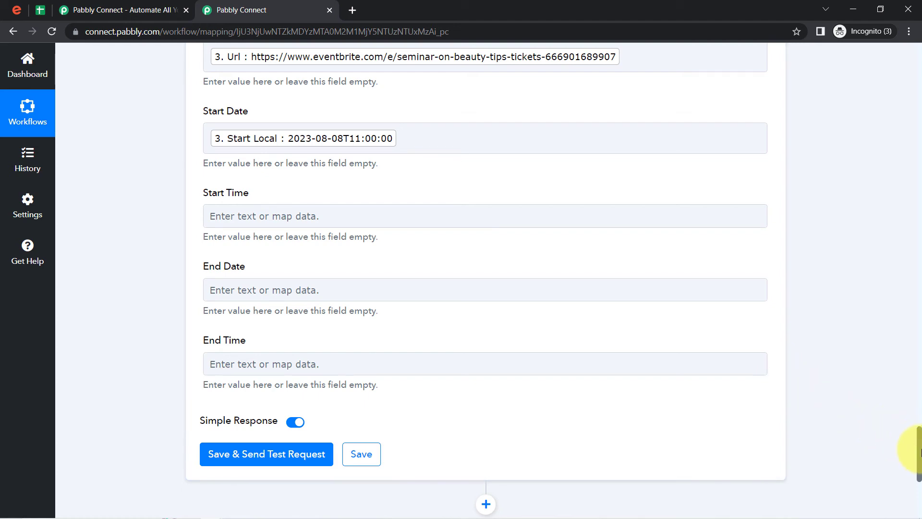
{"action": "left_click_drag", "start_coordinate": [918, 447], "coordinate": [893, 170]}
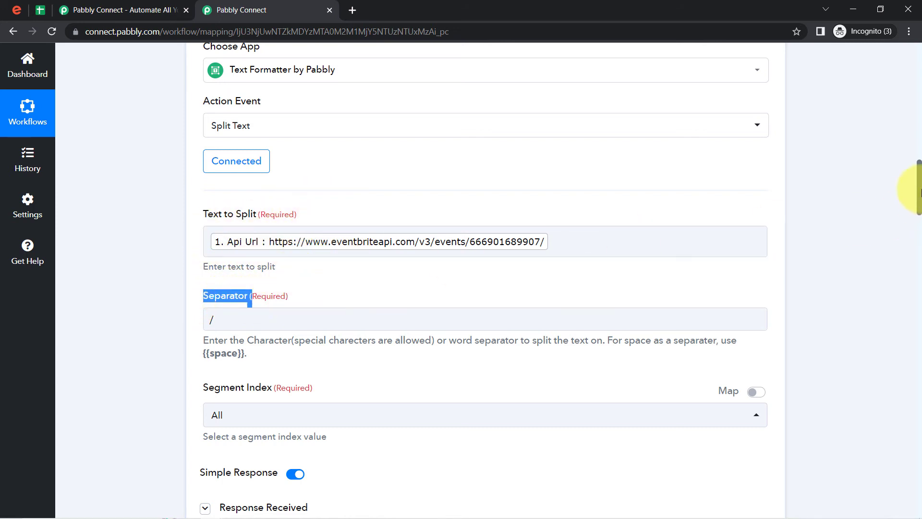
{"action": "left_click_drag", "start_coordinate": [919, 192], "coordinate": [905, 452]}
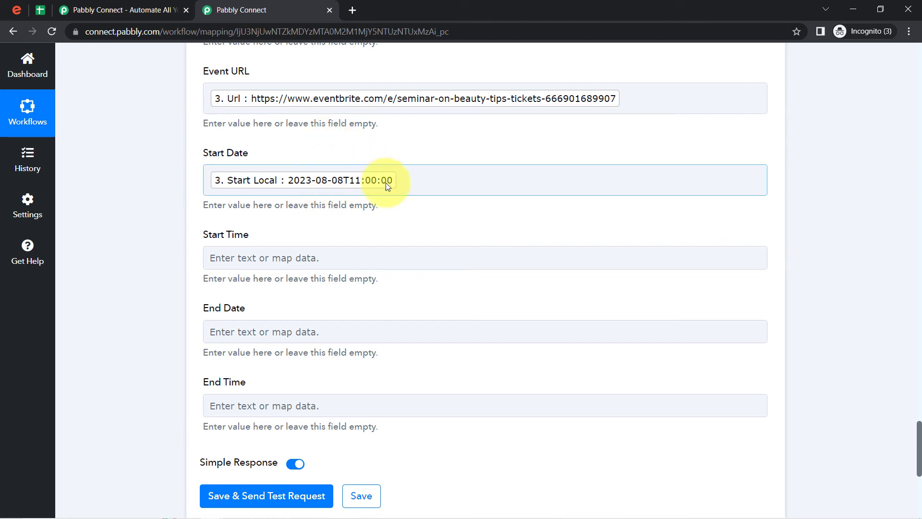
Remove the Start Time and End Time columns from the All Scheduled Events spreadsheet.
{"action": "left_click", "coordinate": [41, 10]}
{"action": "left_click_drag", "start_coordinate": [542, 157], "coordinate": [510, 250]}
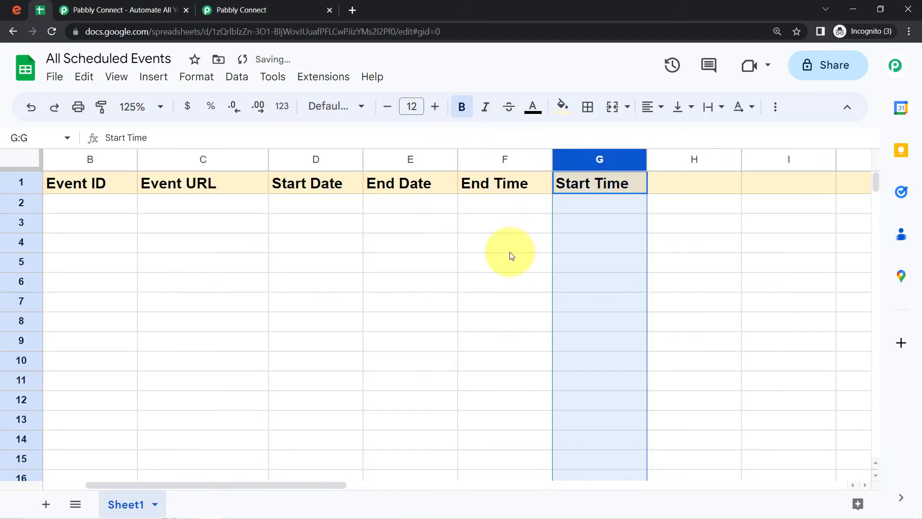
{"action": "left_click", "coordinate": [510, 245]}
{"action": "left_click_drag", "start_coordinate": [550, 158], "coordinate": [632, 158]}
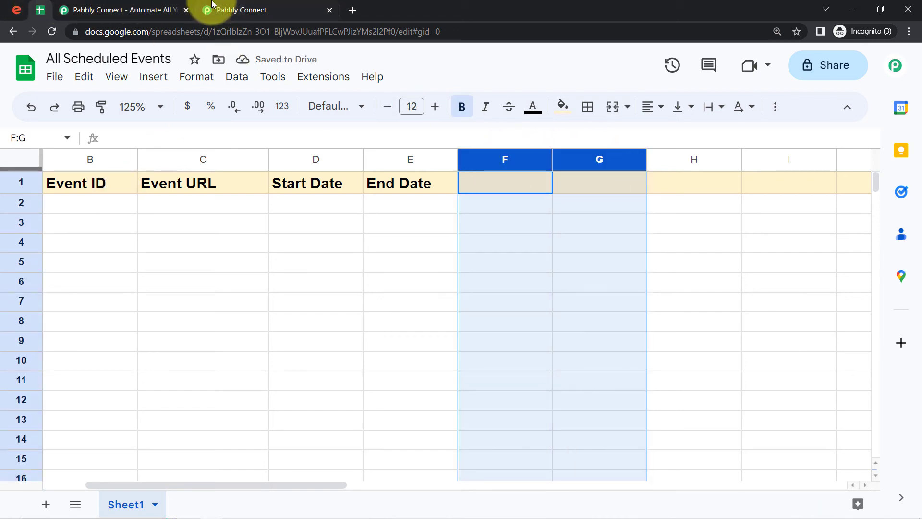
Return to the Pabbly Connect workflow and refresh the Sheet1 selection to reload its column fields.
{"action": "left_click", "coordinate": [230, 7]}
{"action": "scroll", "coordinate": [325, 236], "scroll_direction": "down", "scroll_amount": 4}
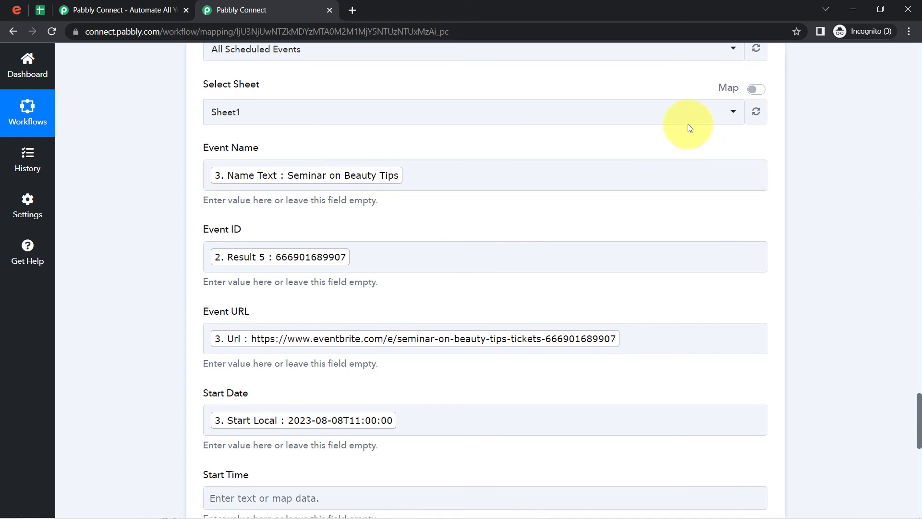
{"action": "left_click", "coordinate": [757, 113]}
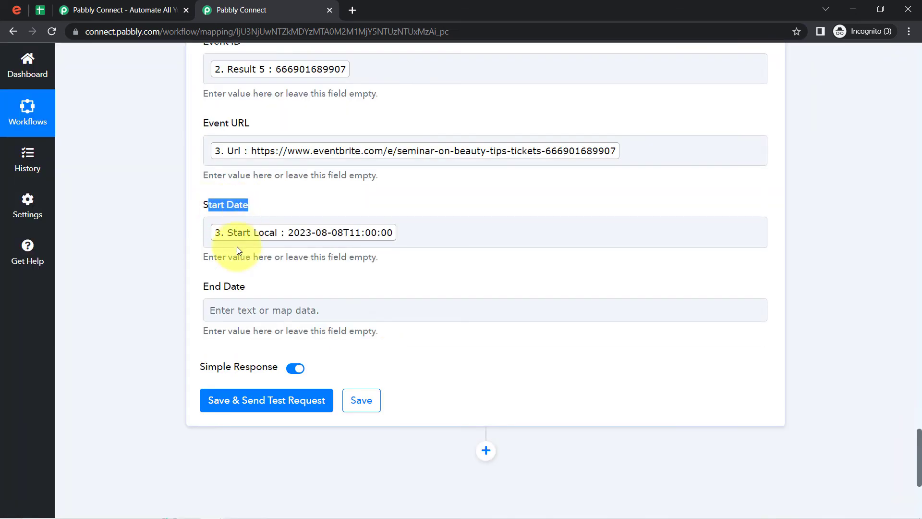
Search the previous steps' data for "end" and map the End Date field to End Local from Get Event.
{"action": "left_click", "coordinate": [233, 312]}
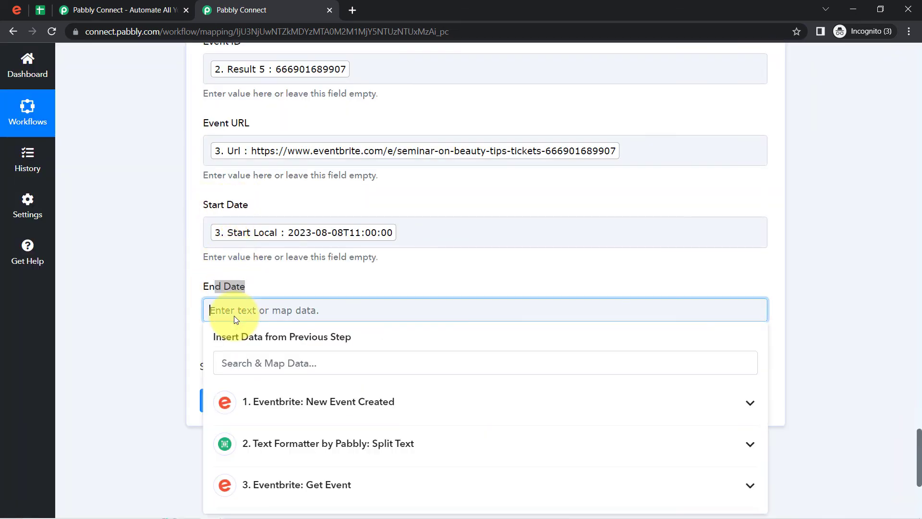
{"action": "scroll", "coordinate": [178, 268], "scroll_direction": "down", "scroll_amount": 3}
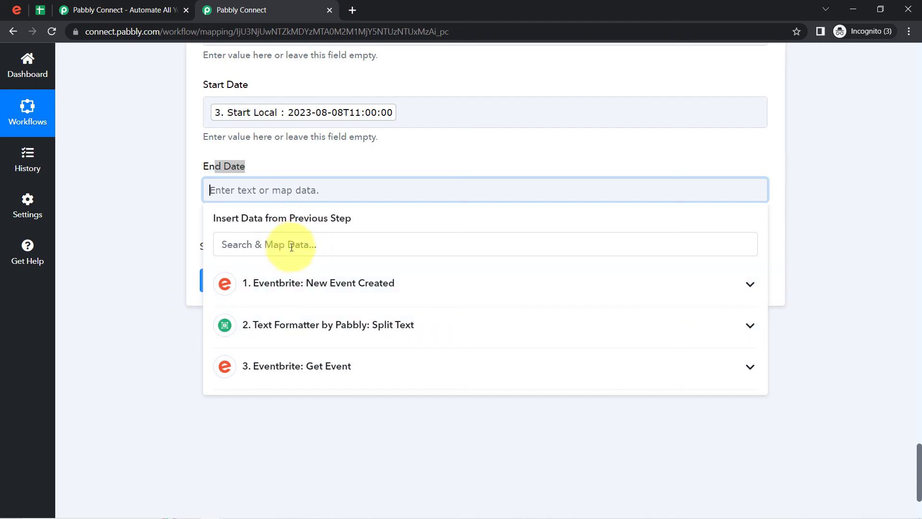
{"action": "left_click", "coordinate": [281, 366]}
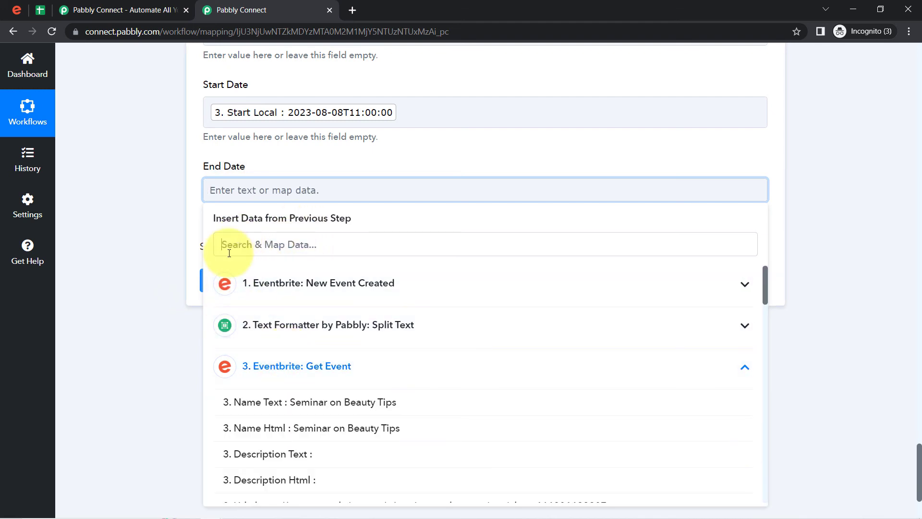
{"action": "left_click", "coordinate": [229, 253]}
{"action": "type", "text": "end"}
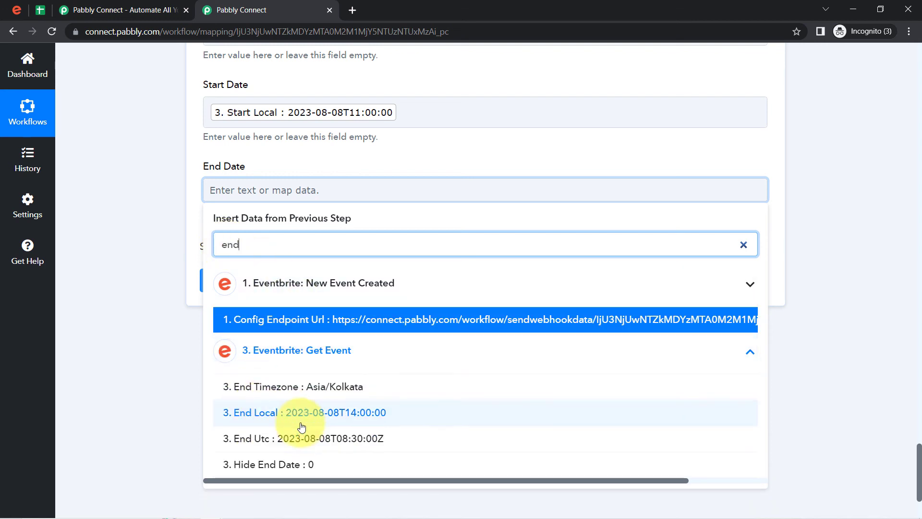
{"action": "left_click", "coordinate": [276, 412]}
{"action": "left_click", "coordinate": [129, 262]}
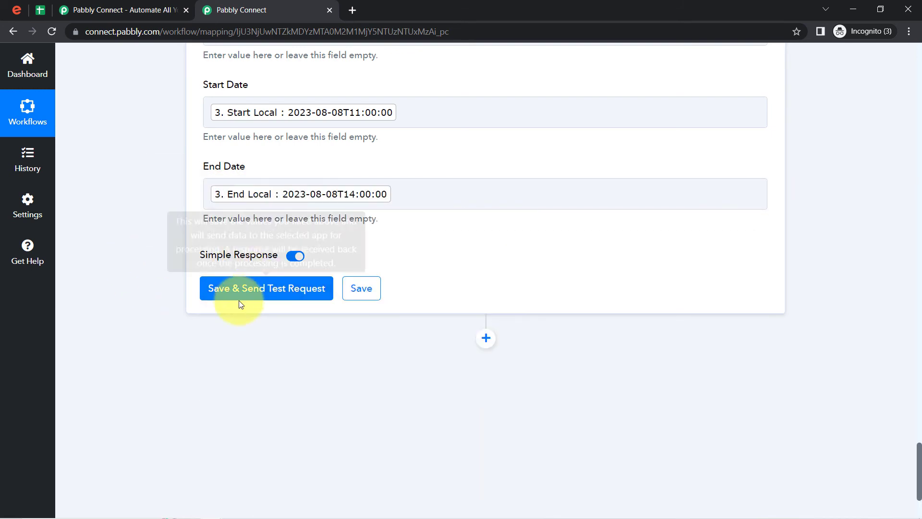
Check the column headers and empty rows in the All Scheduled Events spreadsheet, and return to the Pabbly Connect workflow.
{"action": "left_click", "coordinate": [40, 10]}
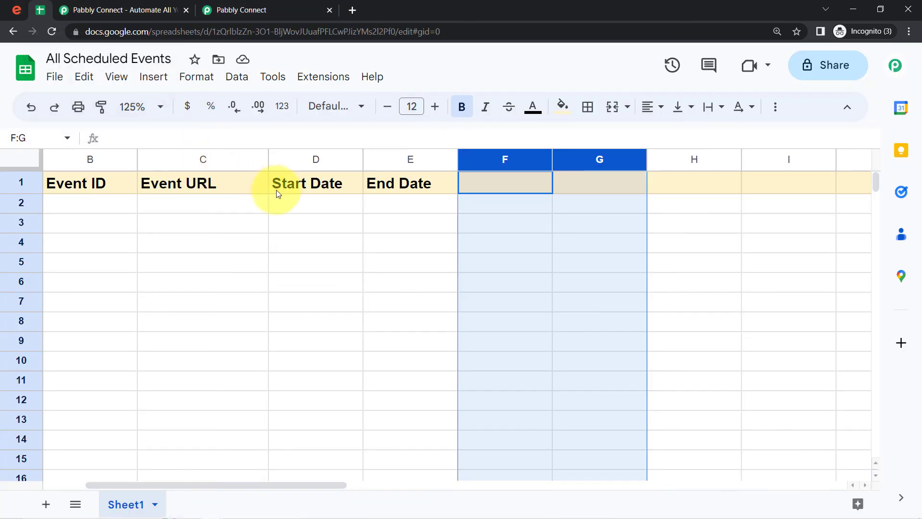
{"action": "left_click", "coordinate": [292, 227]}
{"action": "key", "text": "Left"}
{"action": "key", "text": "Left"}
{"action": "key", "text": "Left"}
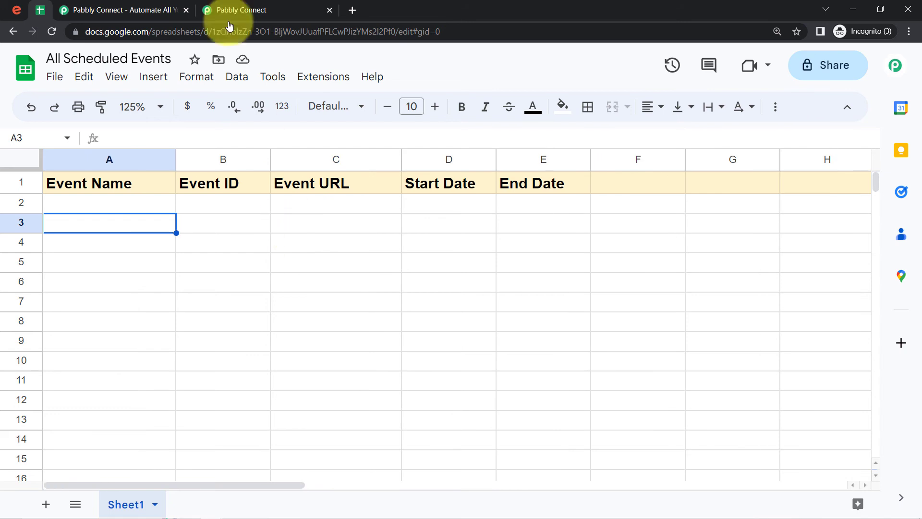
{"action": "left_click", "coordinate": [242, 8]}
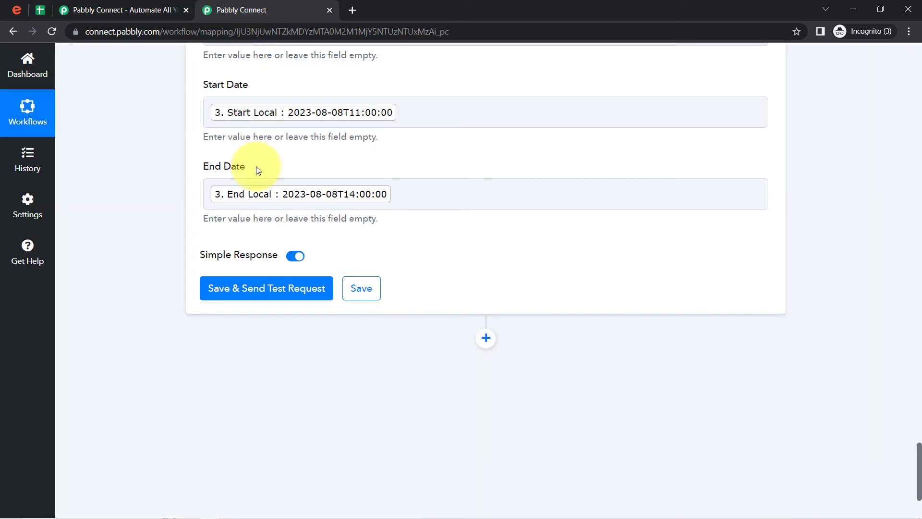
Save the Google Sheets action, send a test request, and inspect row 2 in the All Scheduled Events spreadsheet.
{"action": "left_click", "coordinate": [210, 290]}
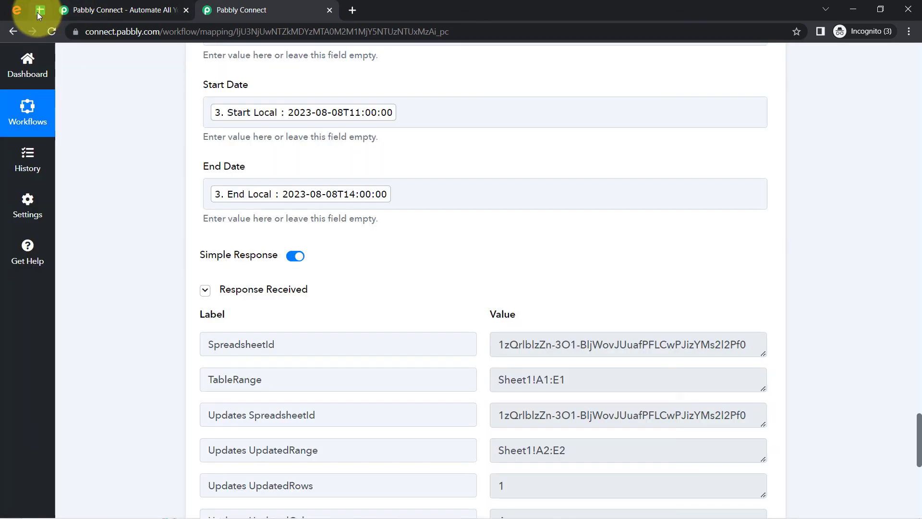
{"action": "left_click", "coordinate": [39, 14]}
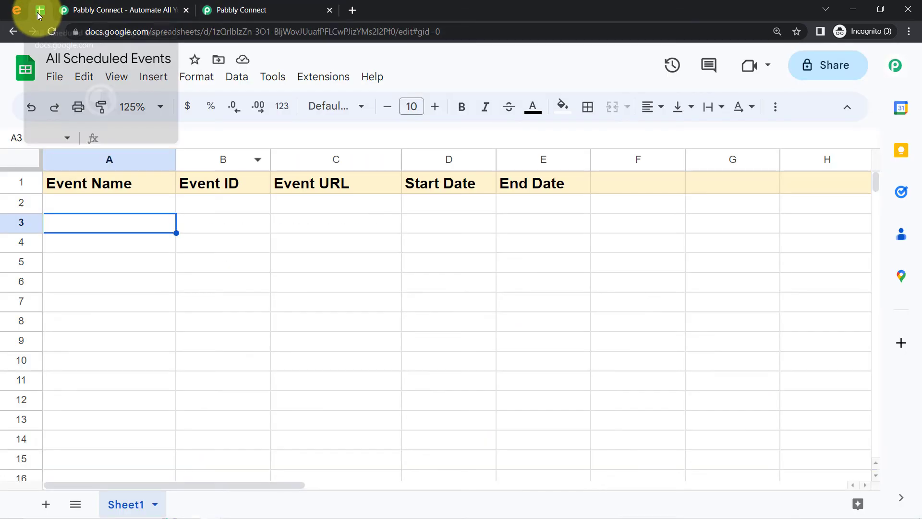
{"action": "left_click", "coordinate": [251, 333]}
{"action": "key", "text": "Left"}
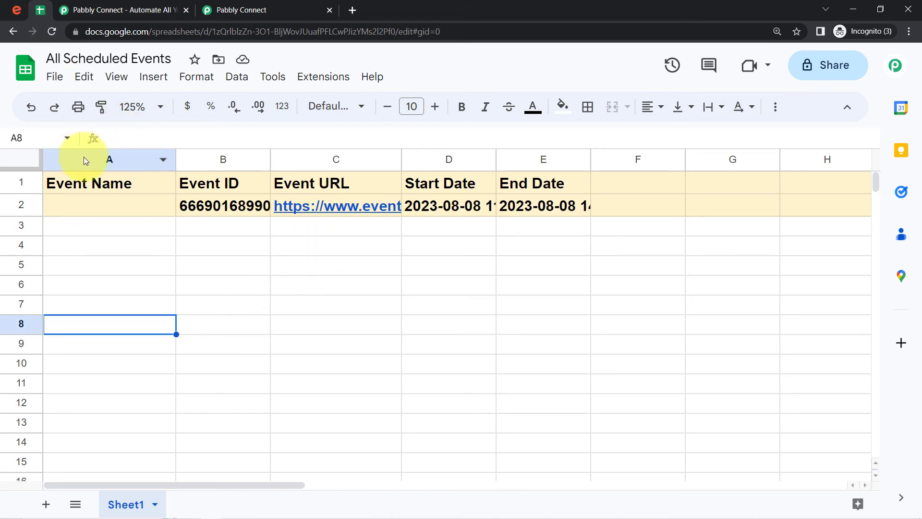
{"action": "left_click_drag", "start_coordinate": [85, 160], "coordinate": [541, 159]}
{"action": "left_click", "coordinate": [407, 269]}
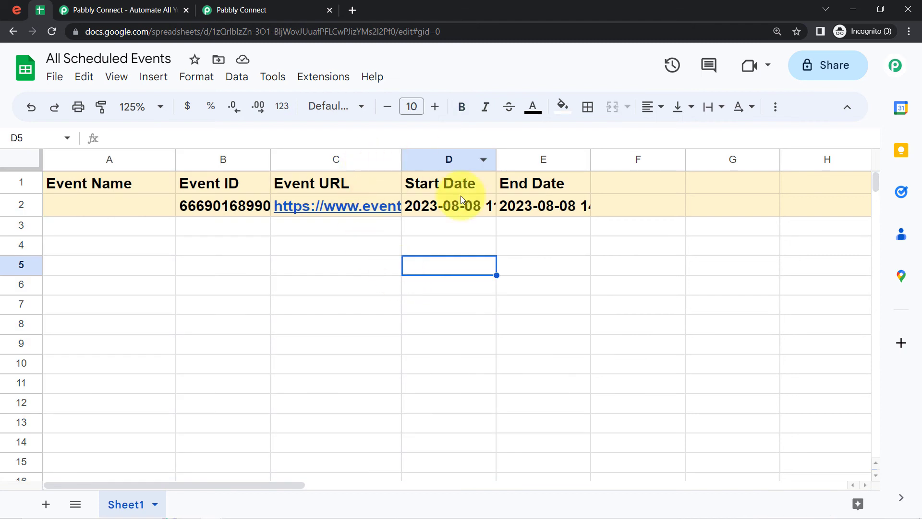
{"action": "left_click", "coordinate": [13, 209]}
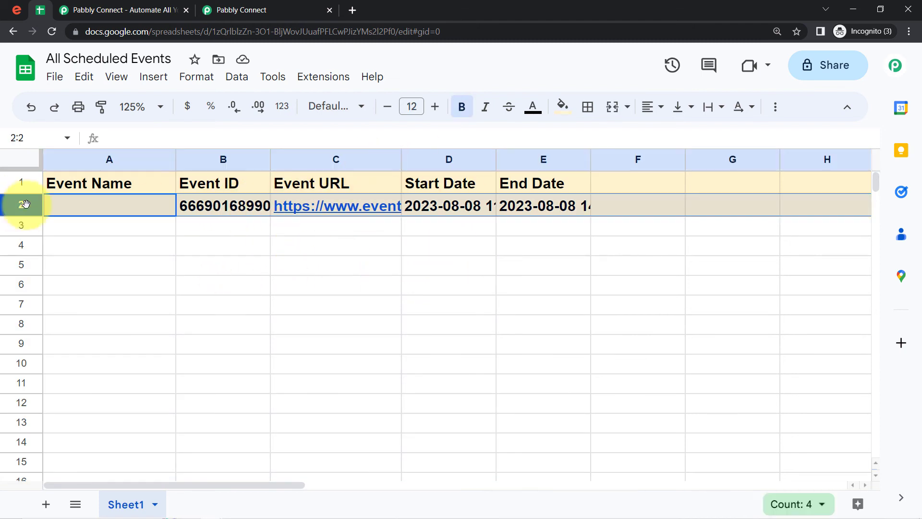
Return to the Pabbly Connect workflow and map the Event Name field to Name Text from Get Event.
{"action": "left_click", "coordinate": [228, 4]}
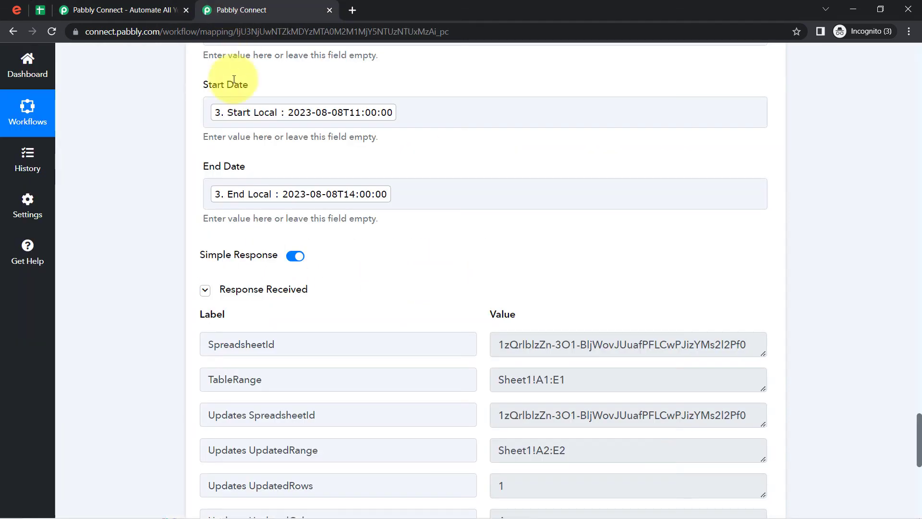
{"action": "scroll", "coordinate": [150, 217], "scroll_direction": "up", "scroll_amount": 5}
{"action": "scroll", "coordinate": [150, 217], "scroll_direction": "down", "scroll_amount": 3}
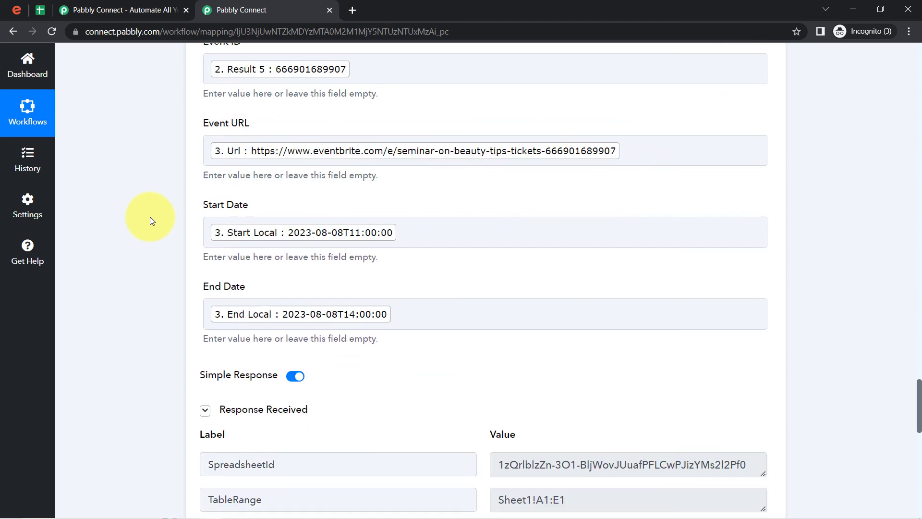
{"action": "scroll", "coordinate": [149, 217], "scroll_direction": "up", "scroll_amount": 3}
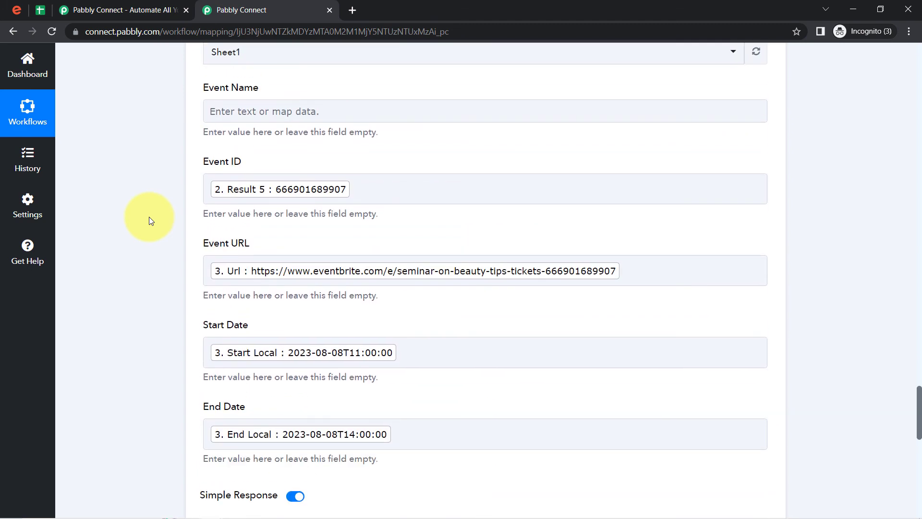
{"action": "scroll", "coordinate": [912, 384], "scroll_direction": "up", "scroll_amount": 3}
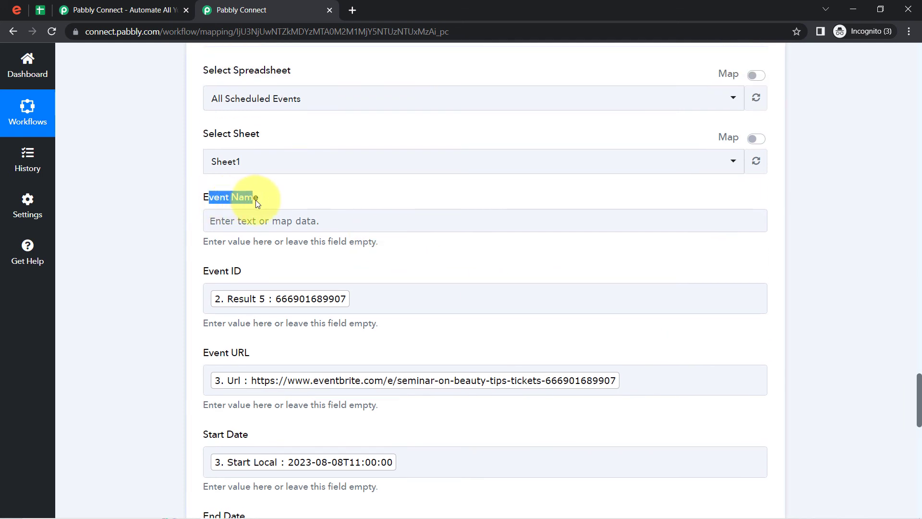
{"action": "left_click", "coordinate": [235, 218]}
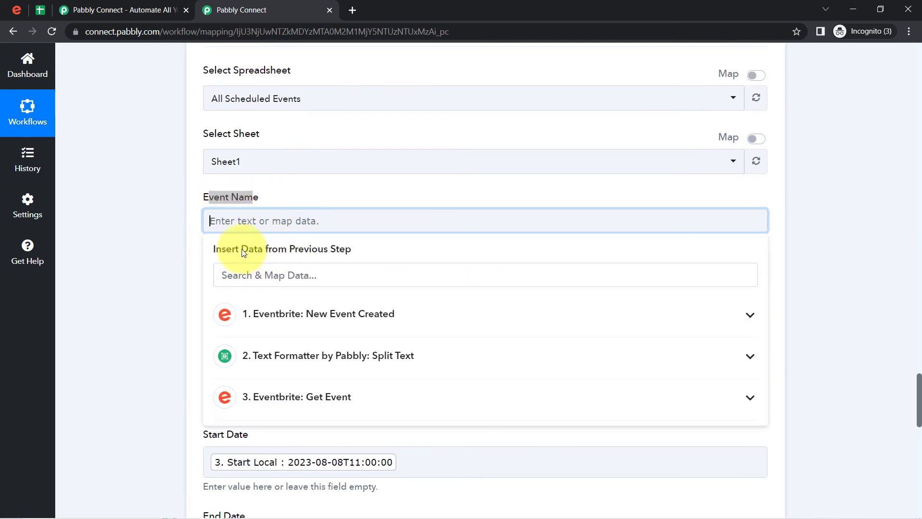
{"action": "left_click", "coordinate": [267, 313]}
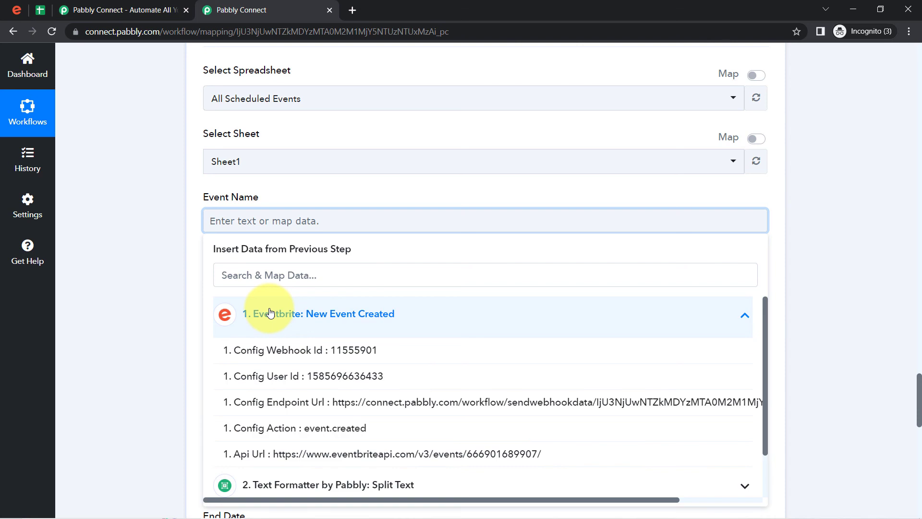
{"action": "left_click", "coordinate": [259, 313]}
{"action": "left_click", "coordinate": [271, 399]}
{"action": "left_click", "coordinate": [271, 399]}
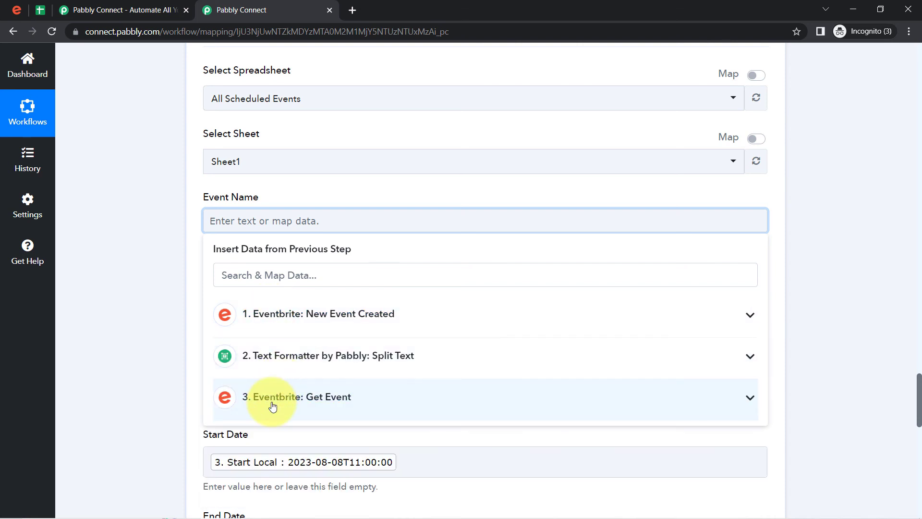
{"action": "left_click", "coordinate": [272, 399]}
{"action": "left_click", "coordinate": [312, 435]}
{"action": "left_click", "coordinate": [162, 275]}
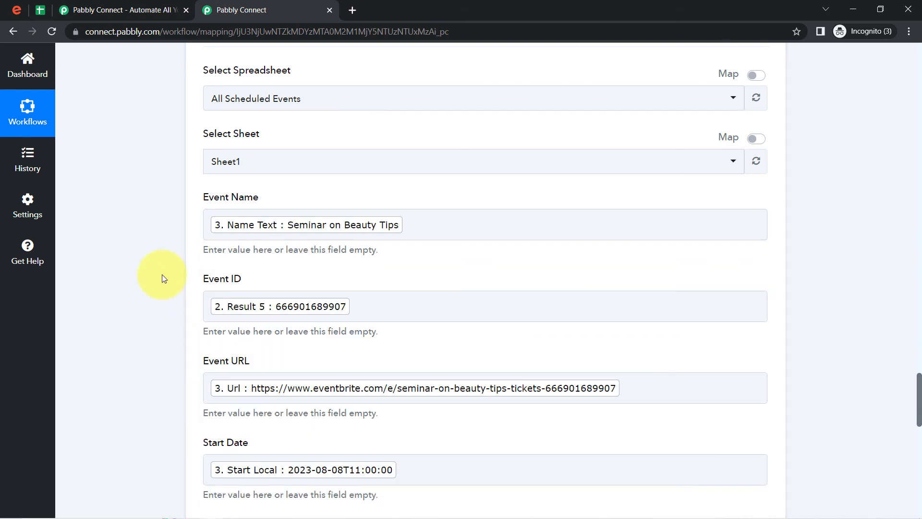
Delete the test row 2 from the All Scheduled Events spreadsheet.
{"action": "scroll", "coordinate": [162, 275], "scroll_direction": "down", "scroll_amount": 1}
{"action": "scroll", "coordinate": [162, 277], "scroll_direction": "up", "scroll_amount": 1}
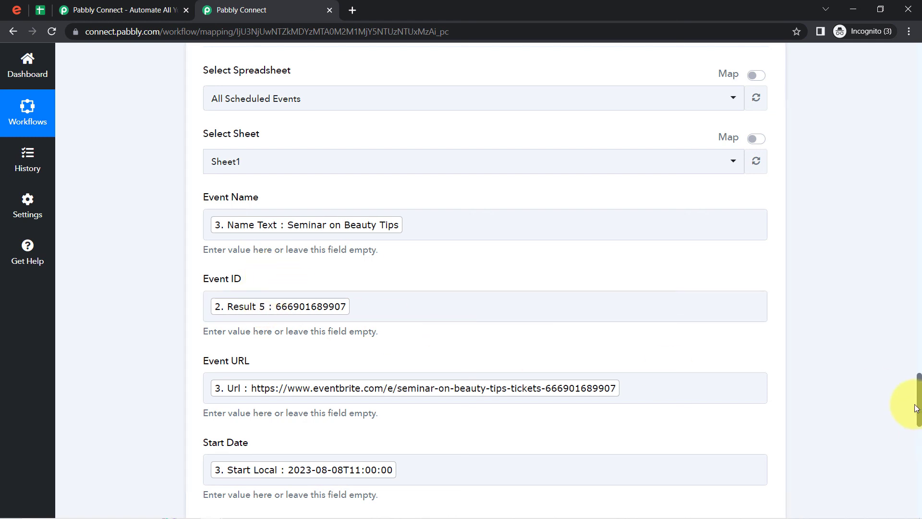
{"action": "left_click_drag", "start_coordinate": [919, 407], "coordinate": [919, 454]}
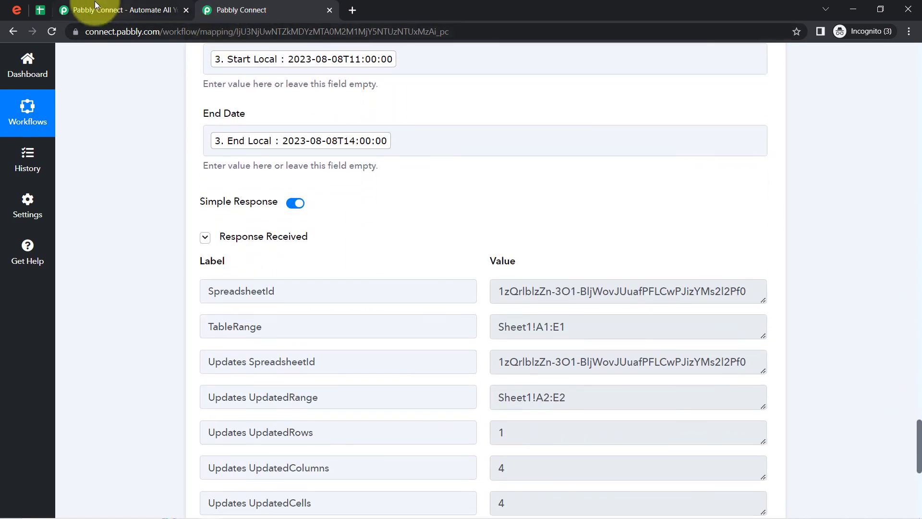
{"action": "left_click", "coordinate": [40, 18]}
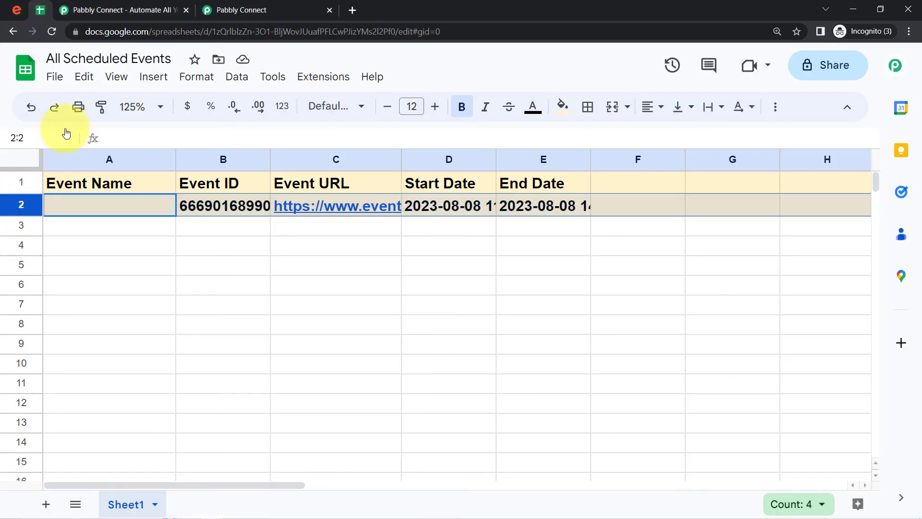
{"action": "left_click", "coordinate": [84, 78]}
{"action": "mouse_move", "coordinate": [109, 296]}
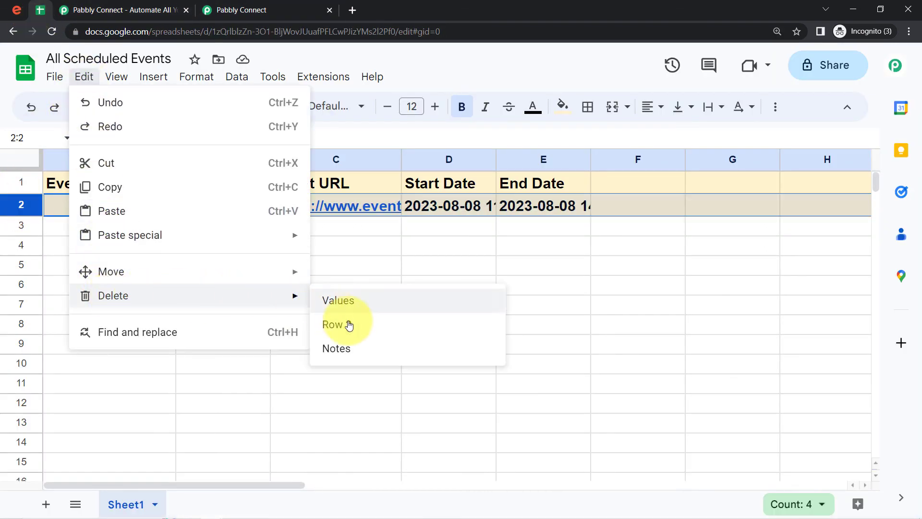
{"action": "left_click", "coordinate": [351, 325]}
Save the Google Sheets action in Pabbly Connect, resend its test request, and switch to the All Scheduled Events spreadsheet.
{"action": "left_click", "coordinate": [237, 8]}
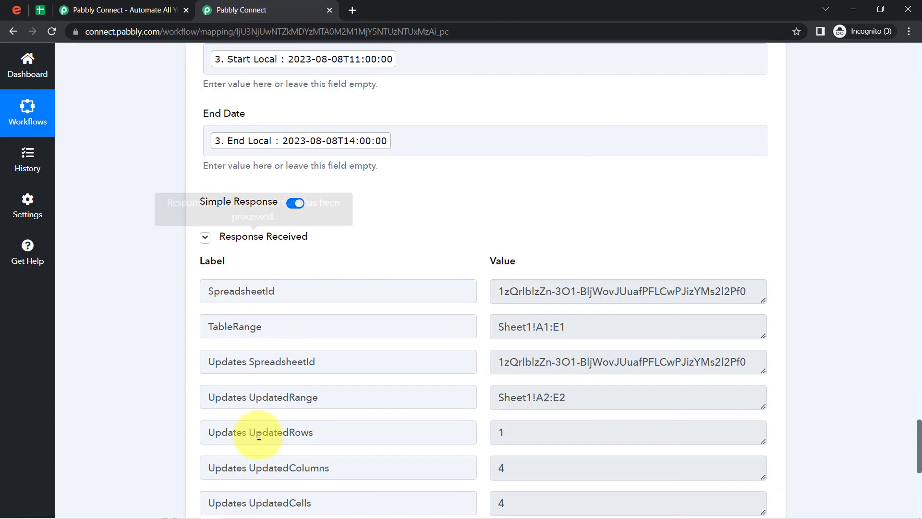
{"action": "scroll", "coordinate": [103, 375], "scroll_direction": "down", "scroll_amount": 6}
{"action": "left_click", "coordinate": [235, 250]}
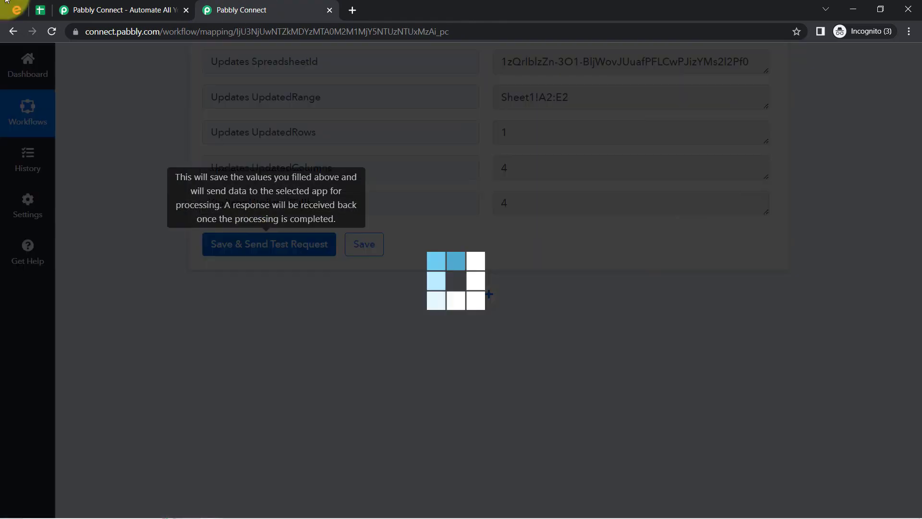
{"action": "left_click", "coordinate": [38, 13]}
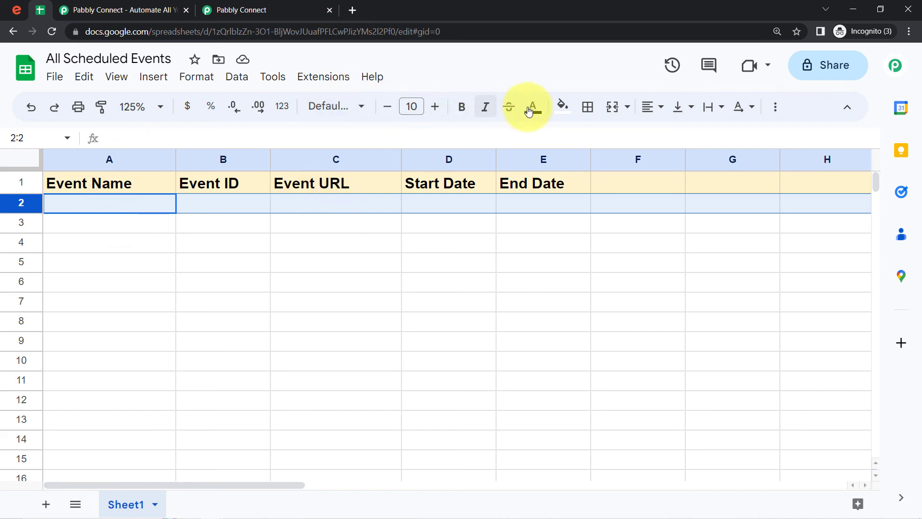
Format row 2 as non-bold text with font size 11 and clear its fill color.
{"action": "left_click", "coordinate": [563, 107]}
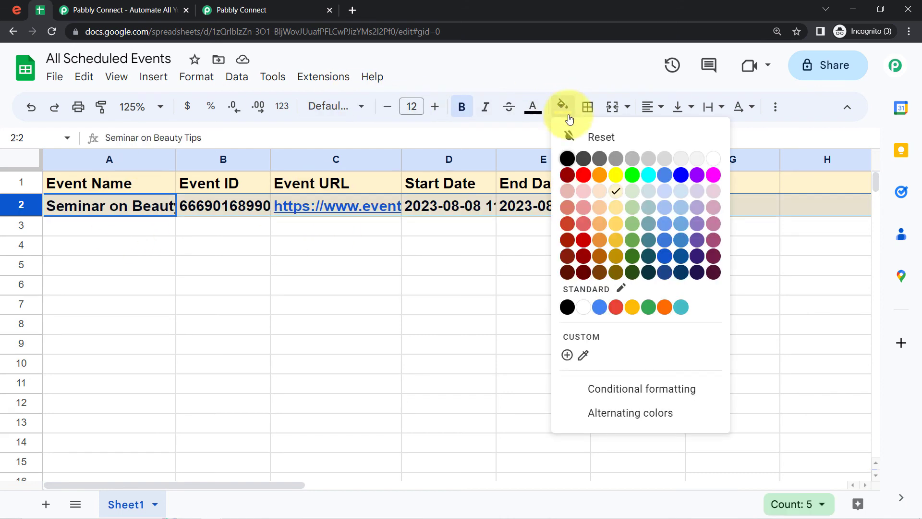
{"action": "left_click", "coordinate": [598, 137]}
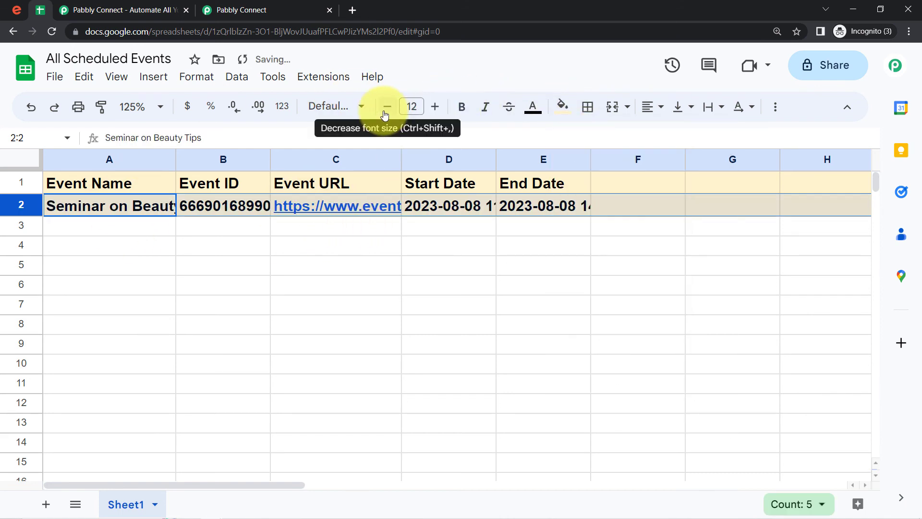
{"action": "left_click", "coordinate": [336, 265]}
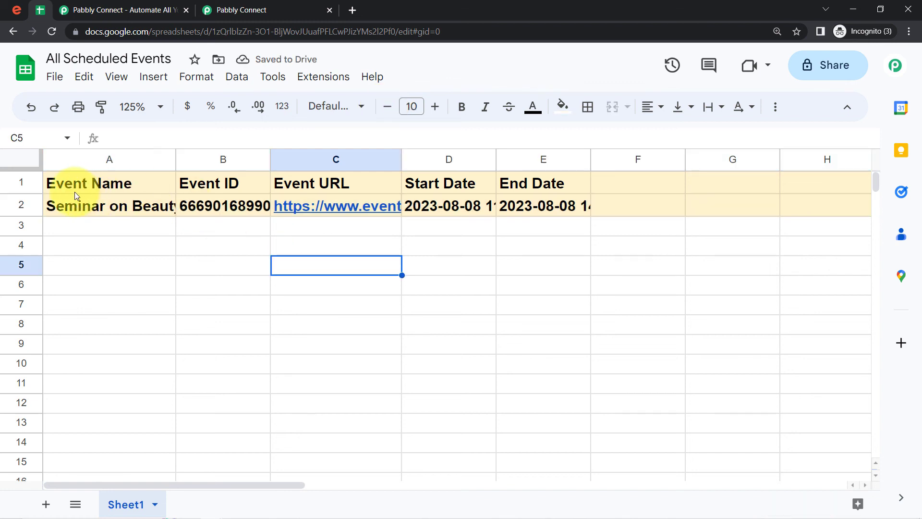
{"action": "left_click", "coordinate": [22, 205]}
{"action": "left_click", "coordinate": [462, 106]}
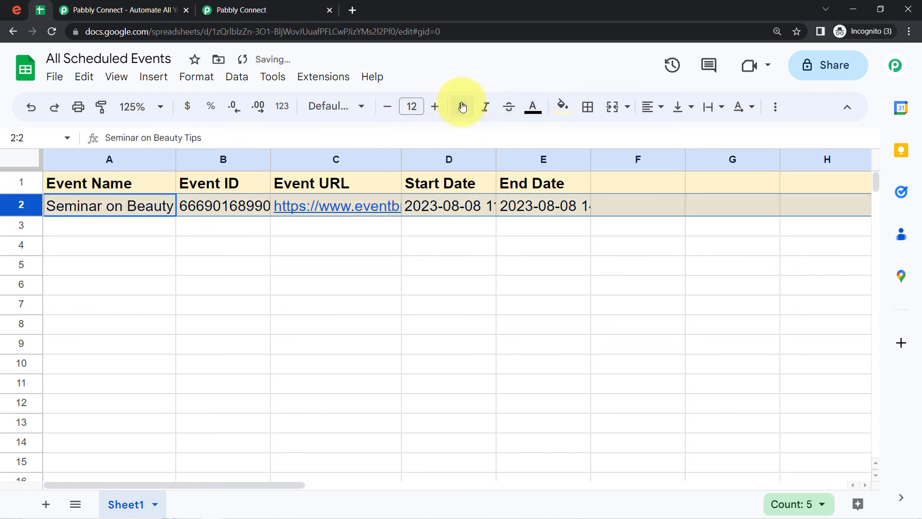
{"action": "left_click", "coordinate": [388, 108]}
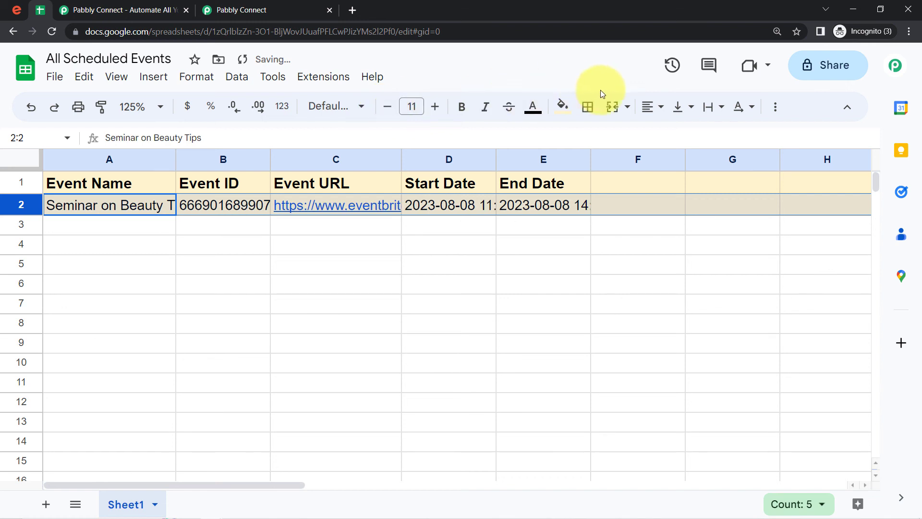
{"action": "left_click", "coordinate": [565, 106]}
{"action": "left_click", "coordinate": [603, 79]}
{"action": "left_click", "coordinate": [360, 258]}
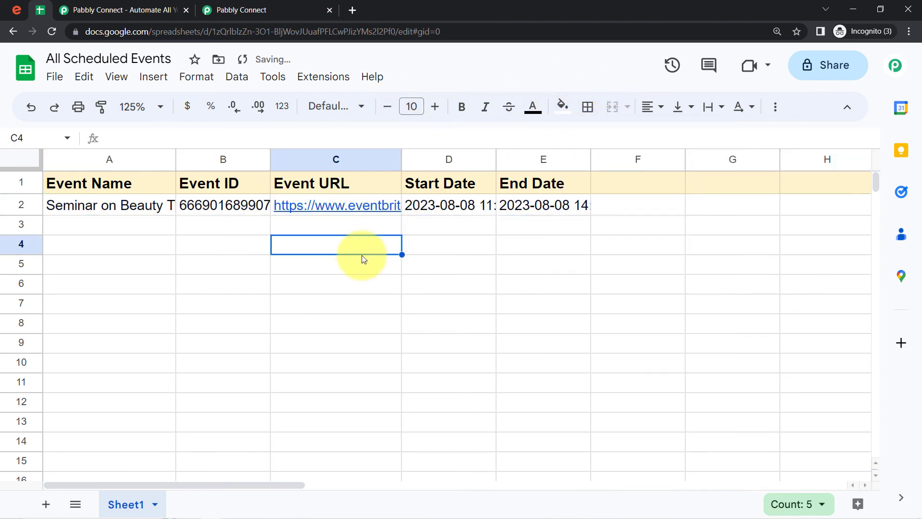
{"action": "left_click", "coordinate": [149, 244]}
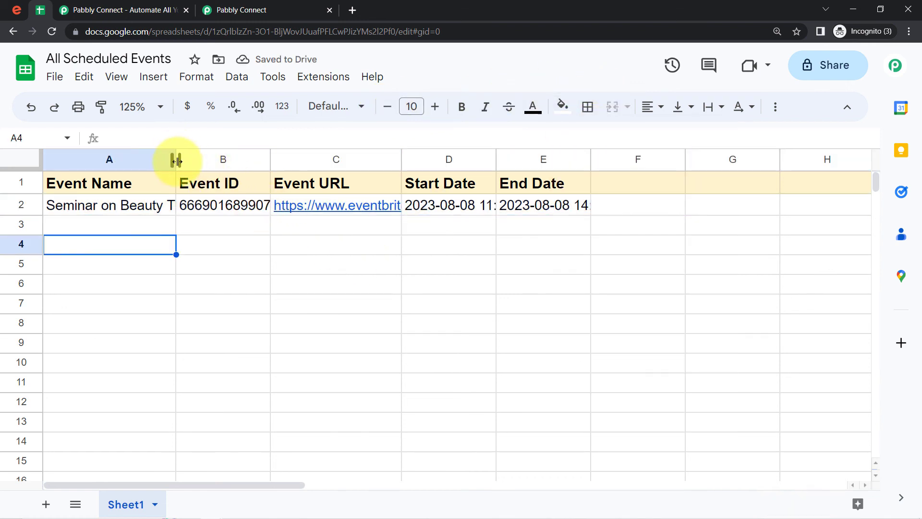
Widen columns A through E of the All Scheduled Events sheet to fit the event details, leaving the Event URL partly cut off.
{"action": "left_click_drag", "start_coordinate": [177, 161], "coordinate": [233, 161]}
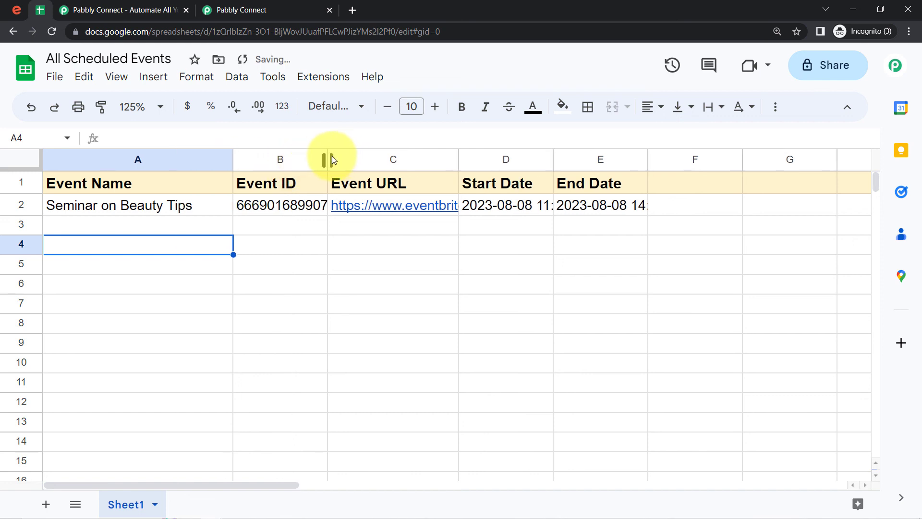
{"action": "left_click_drag", "start_coordinate": [337, 156], "coordinate": [389, 154]}
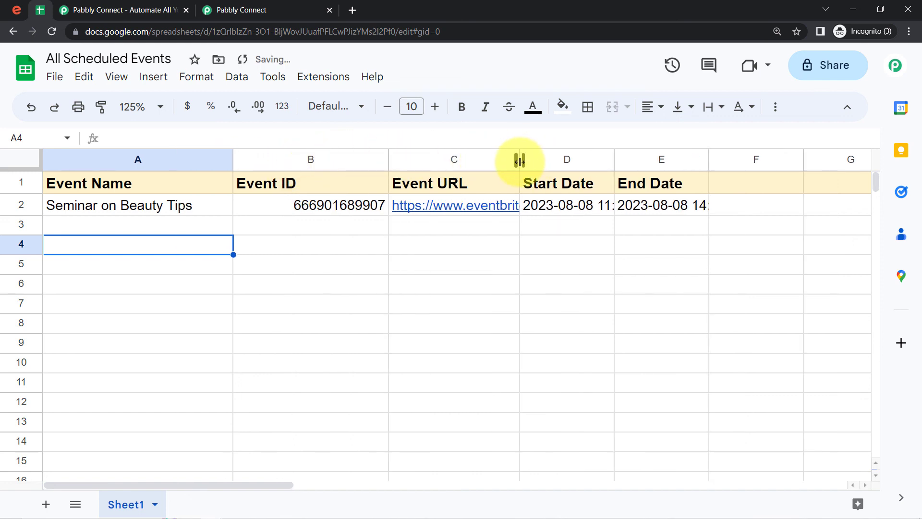
{"action": "left_click_drag", "start_coordinate": [519, 161], "coordinate": [586, 160]}
{"action": "left_click_drag", "start_coordinate": [678, 160], "coordinate": [731, 160]}
{"action": "left_click_drag", "start_coordinate": [826, 160], "coordinate": [872, 160]}
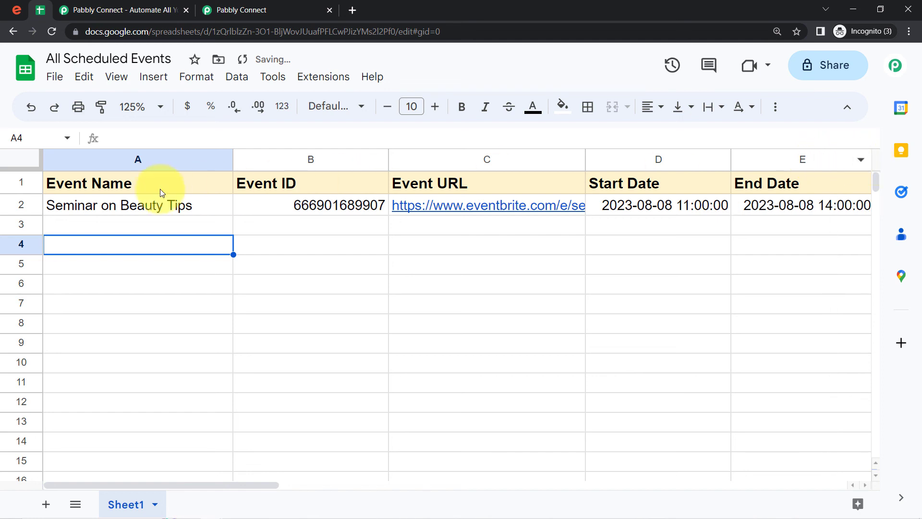
Left-align all the cells of row 2 in the All Scheduled Events sheet.
{"action": "left_click", "coordinate": [96, 206]}
{"action": "left_click", "coordinate": [268, 206]}
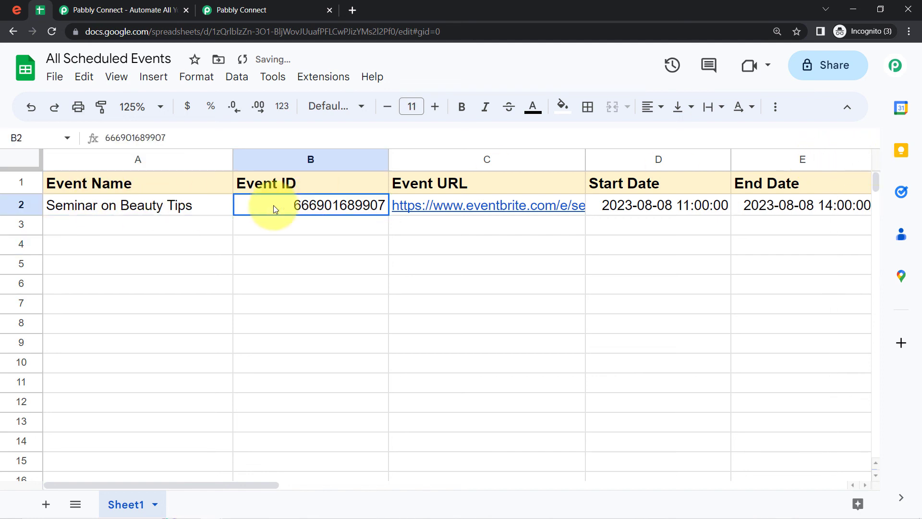
{"action": "left_click", "coordinate": [15, 205]}
{"action": "left_click", "coordinate": [650, 106]}
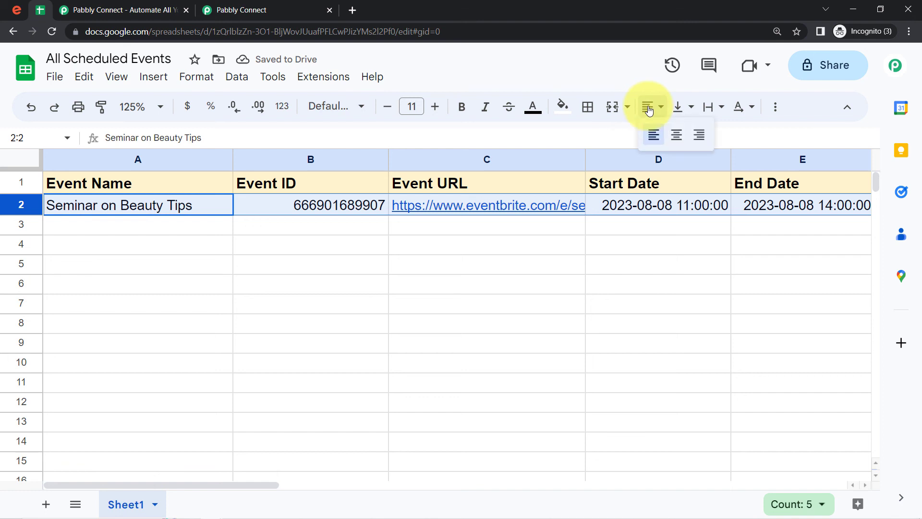
{"action": "left_click", "coordinate": [652, 134]}
Check the Seminar on Beauty Tips event in Eventbrite against its row in the All Scheduled Events spreadsheet.
{"action": "key", "text": "ctrl+a"}
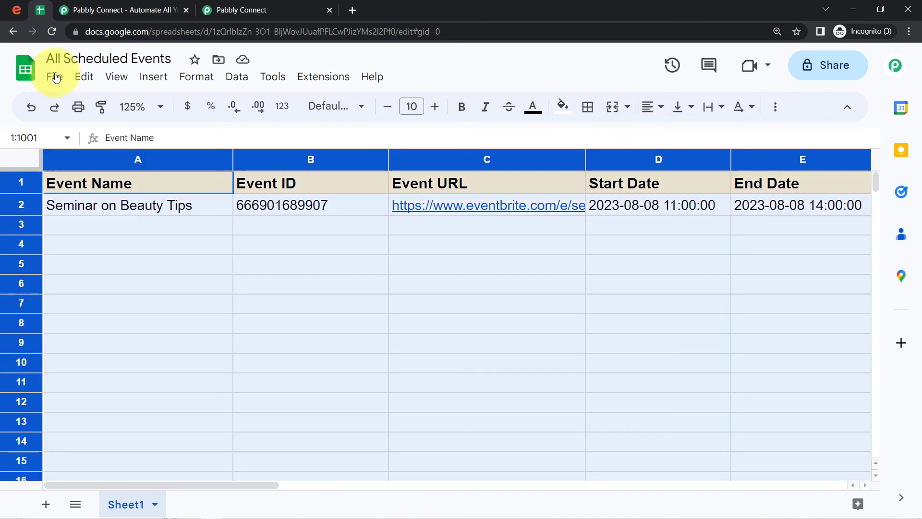
{"action": "left_click", "coordinate": [17, 8]}
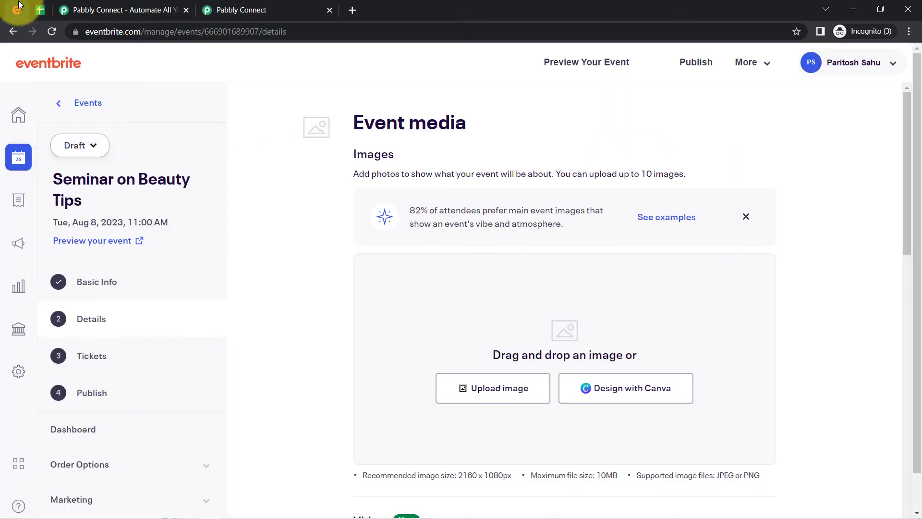
{"action": "left_click", "coordinate": [40, 10]}
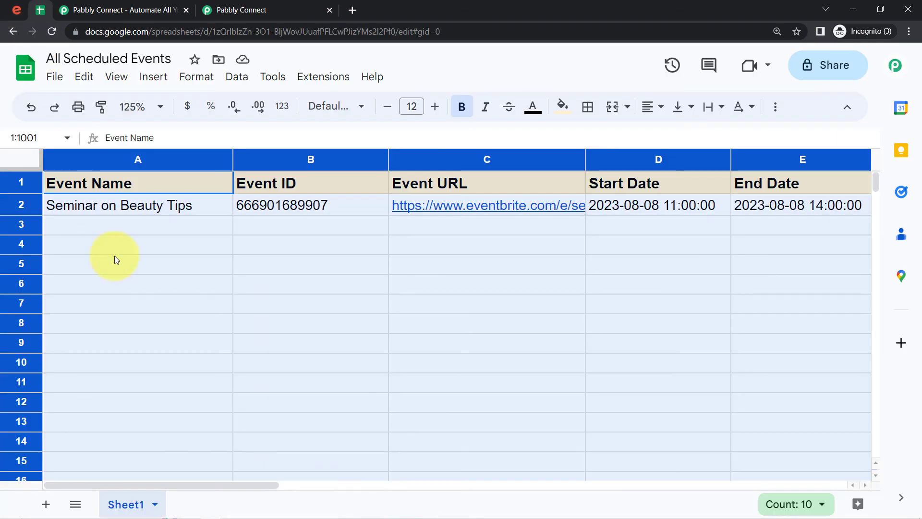
{"action": "left_click", "coordinate": [115, 260]}
{"action": "left_click", "coordinate": [19, 152]}
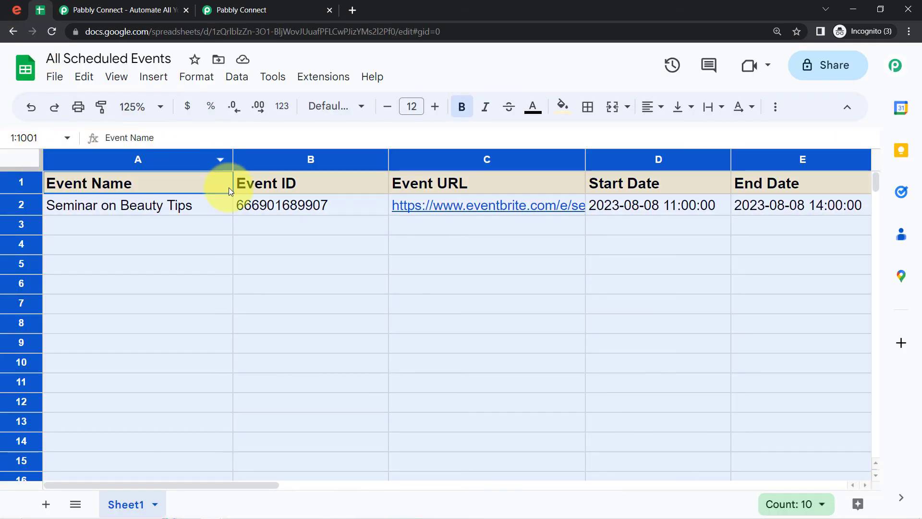
{"action": "left_click", "coordinate": [254, 287]}
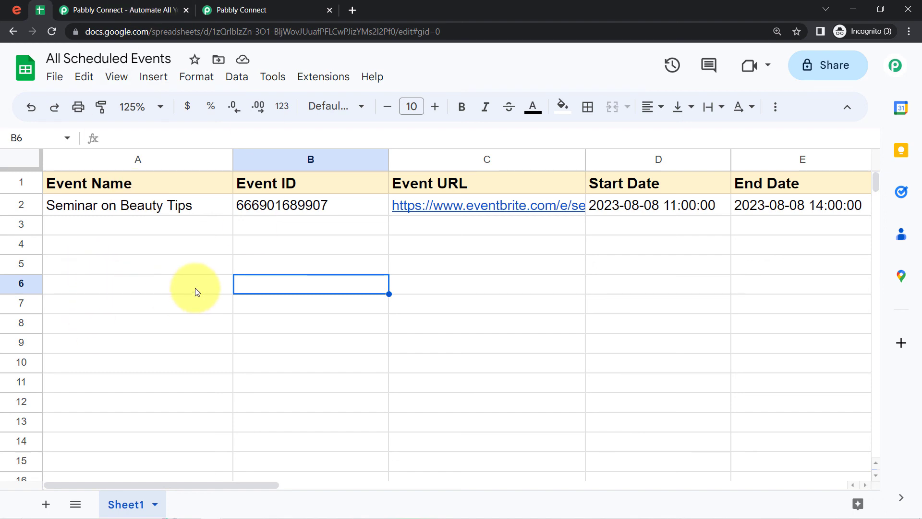
Close the extra Pabbly Connect homepage tab and collapse the New Event Created, Split Text and Get Event steps in the Pabbly Connect workflow.
{"action": "left_click", "coordinate": [134, 10]}
{"action": "left_click", "coordinate": [186, 9]}
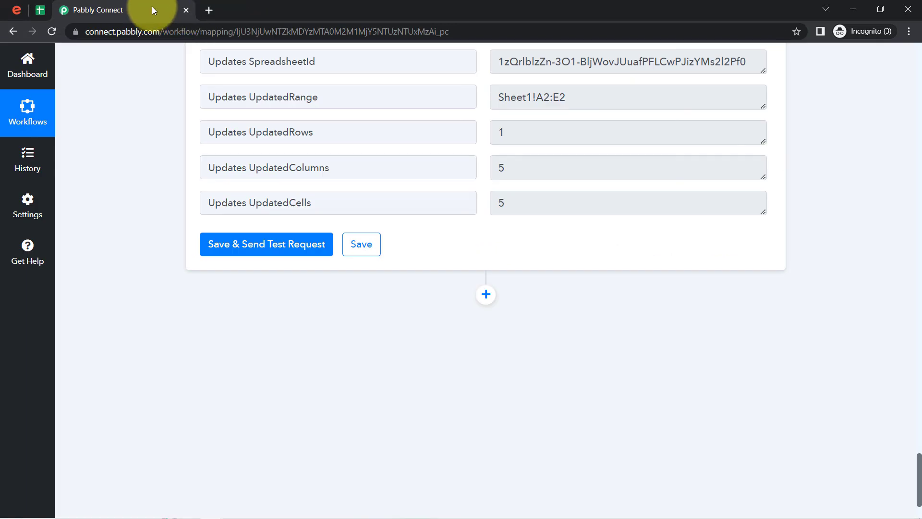
{"action": "left_click_drag", "start_coordinate": [907, 469], "coordinate": [916, 47]}
{"action": "left_click", "coordinate": [246, 226]}
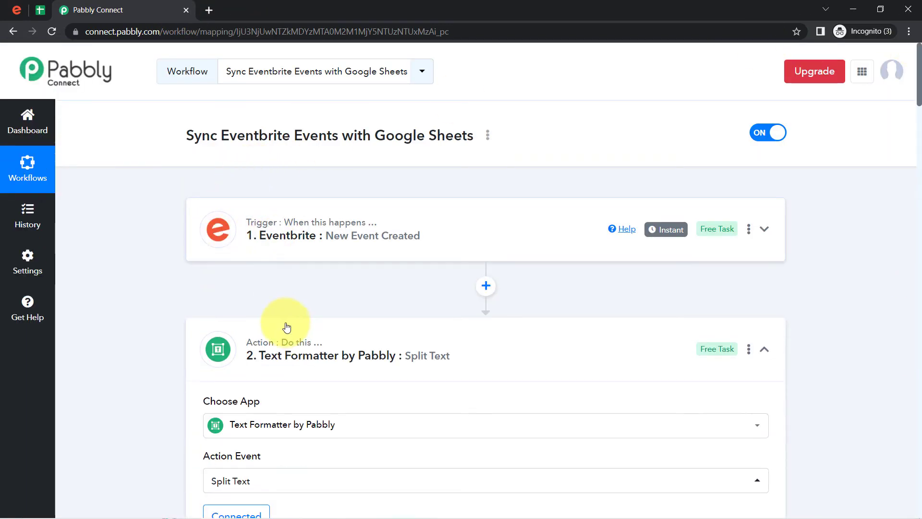
{"action": "left_click", "coordinate": [269, 360]}
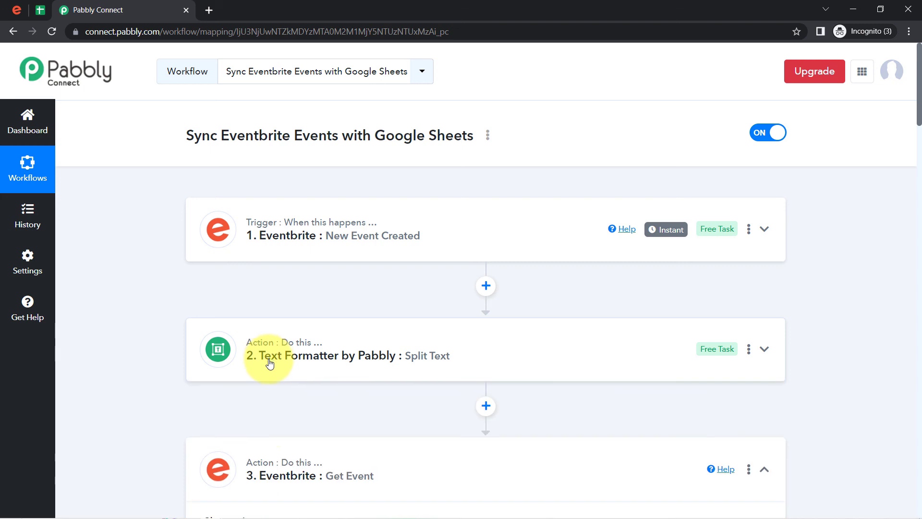
{"action": "left_click", "coordinate": [263, 460]}
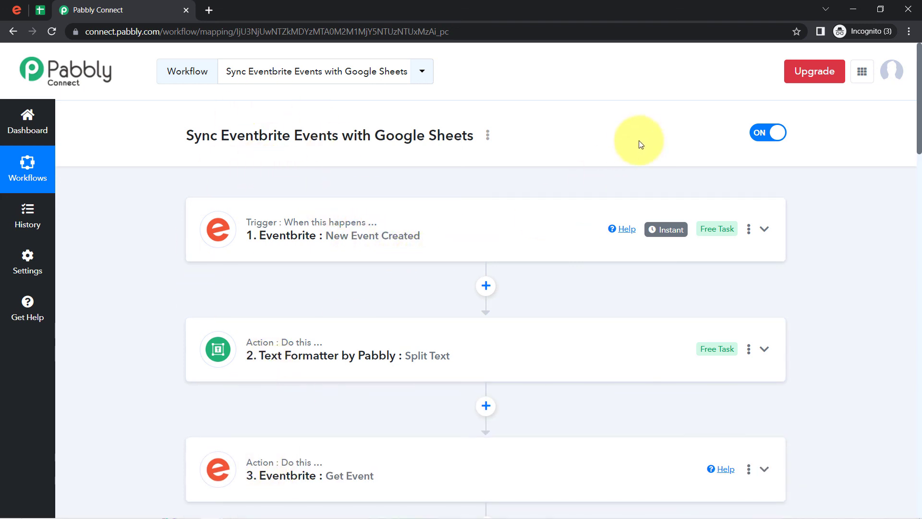
Copy the share link of the Sync Eventbrite Events with Google Sheets workflow.
{"action": "left_click", "coordinate": [487, 137]}
{"action": "left_click", "coordinate": [399, 197]}
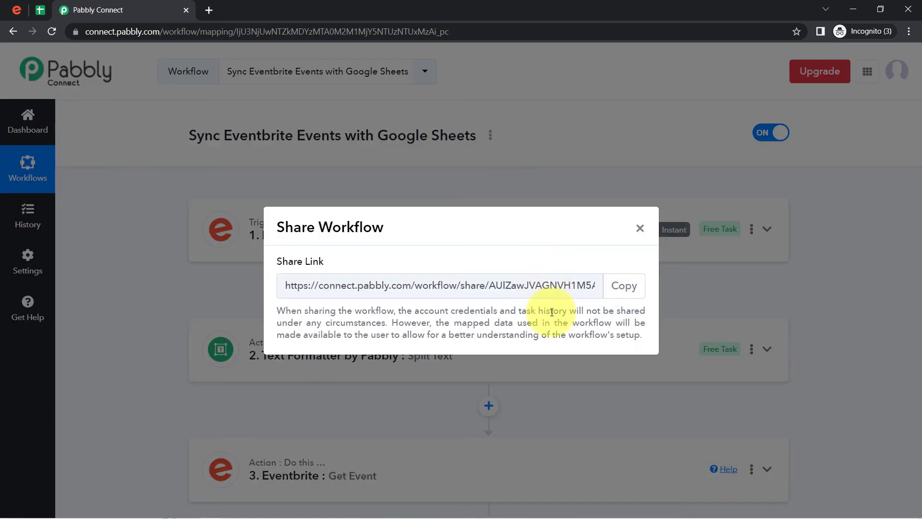
{"action": "left_click", "coordinate": [624, 288]}
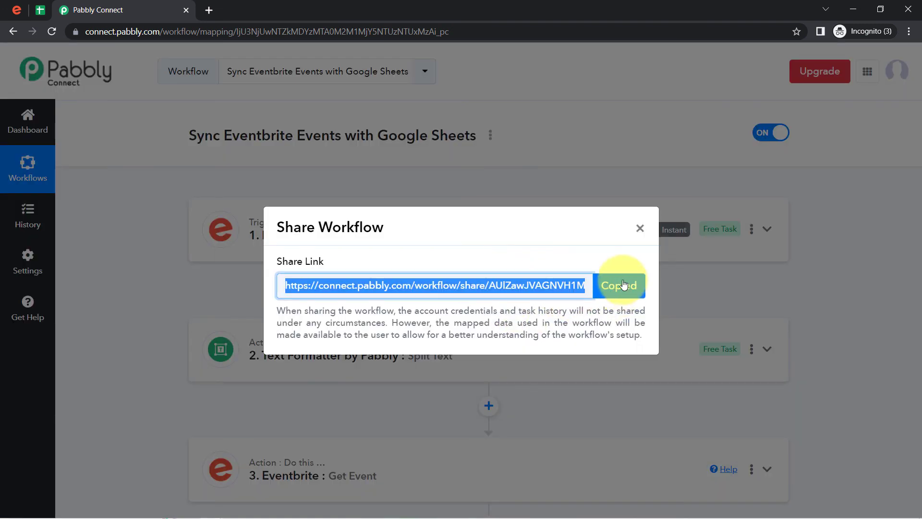
{"action": "left_click", "coordinate": [635, 229]}
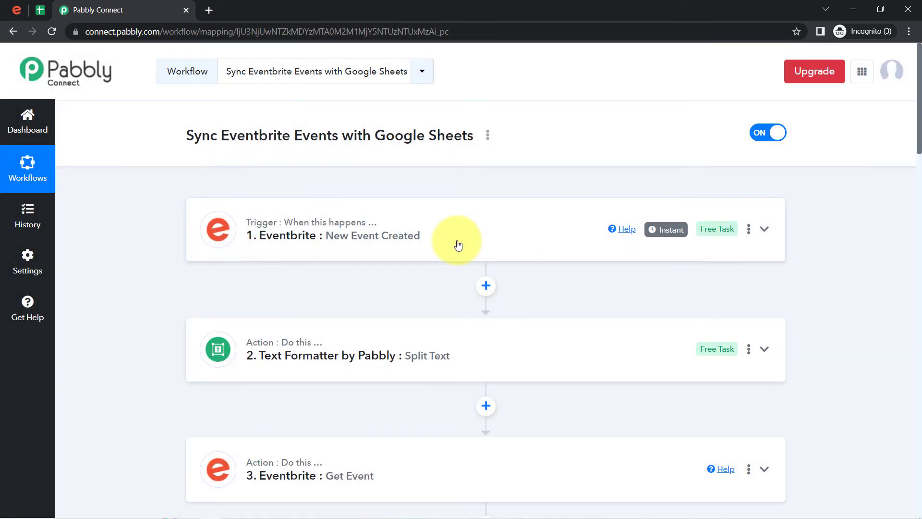